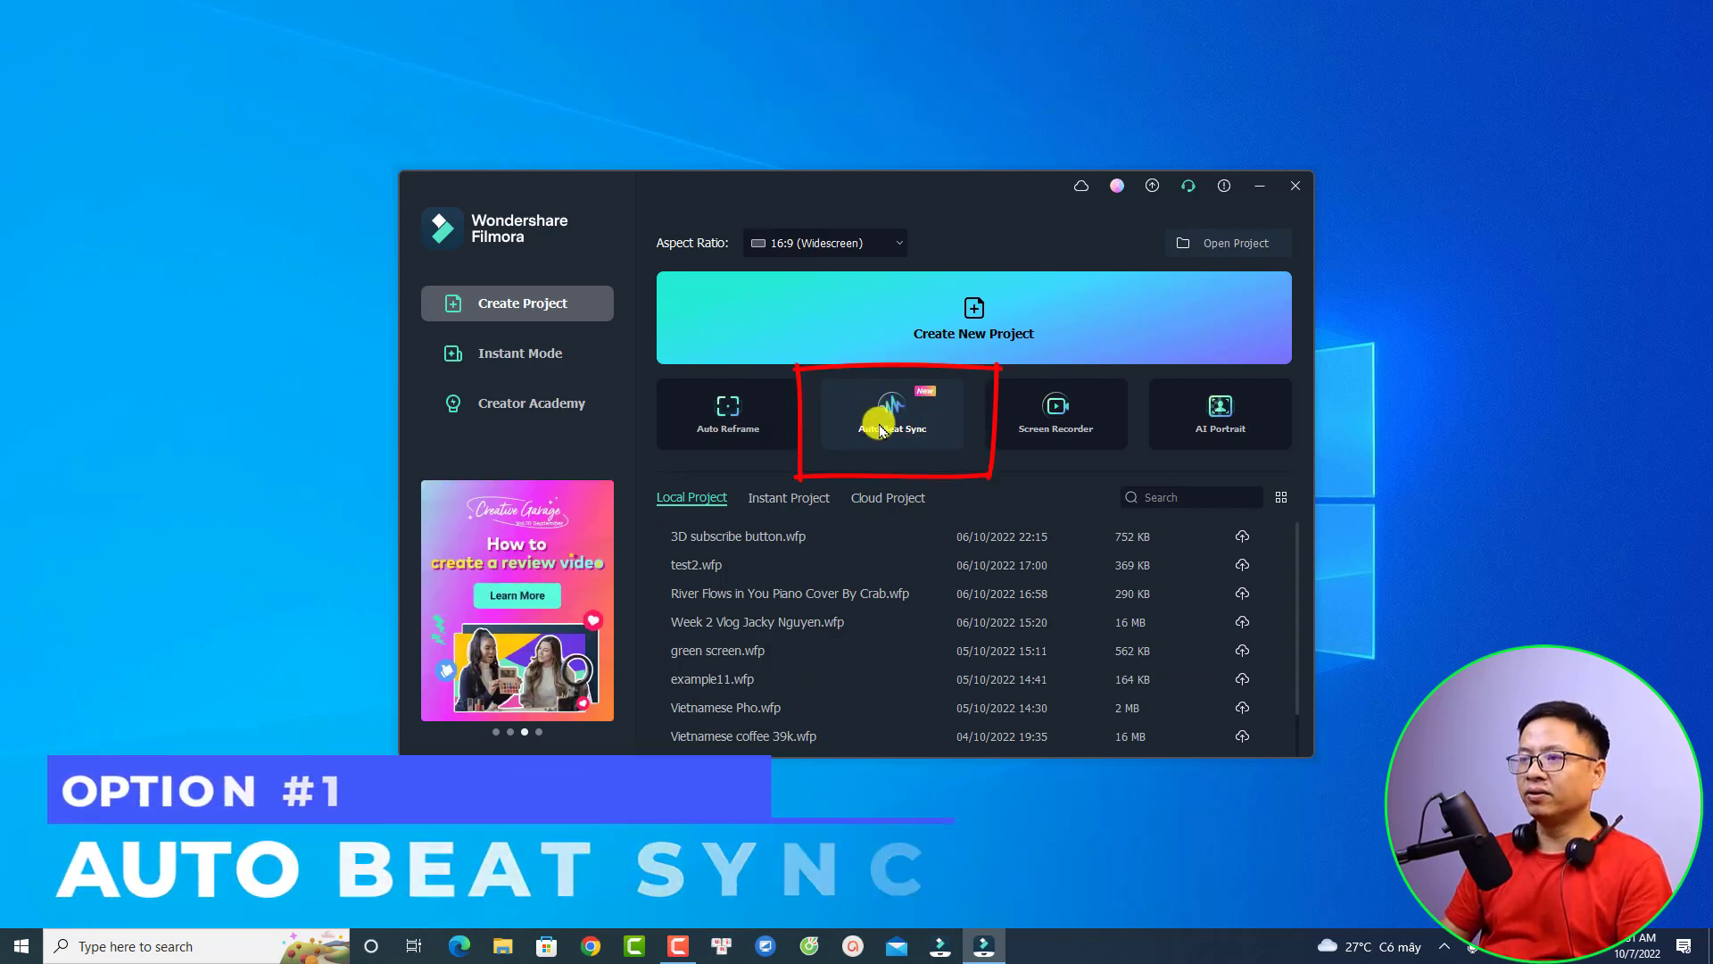
# Start Auto Beat Sync and browse to the Downloads folder to import images
pyautogui.click(888, 416)
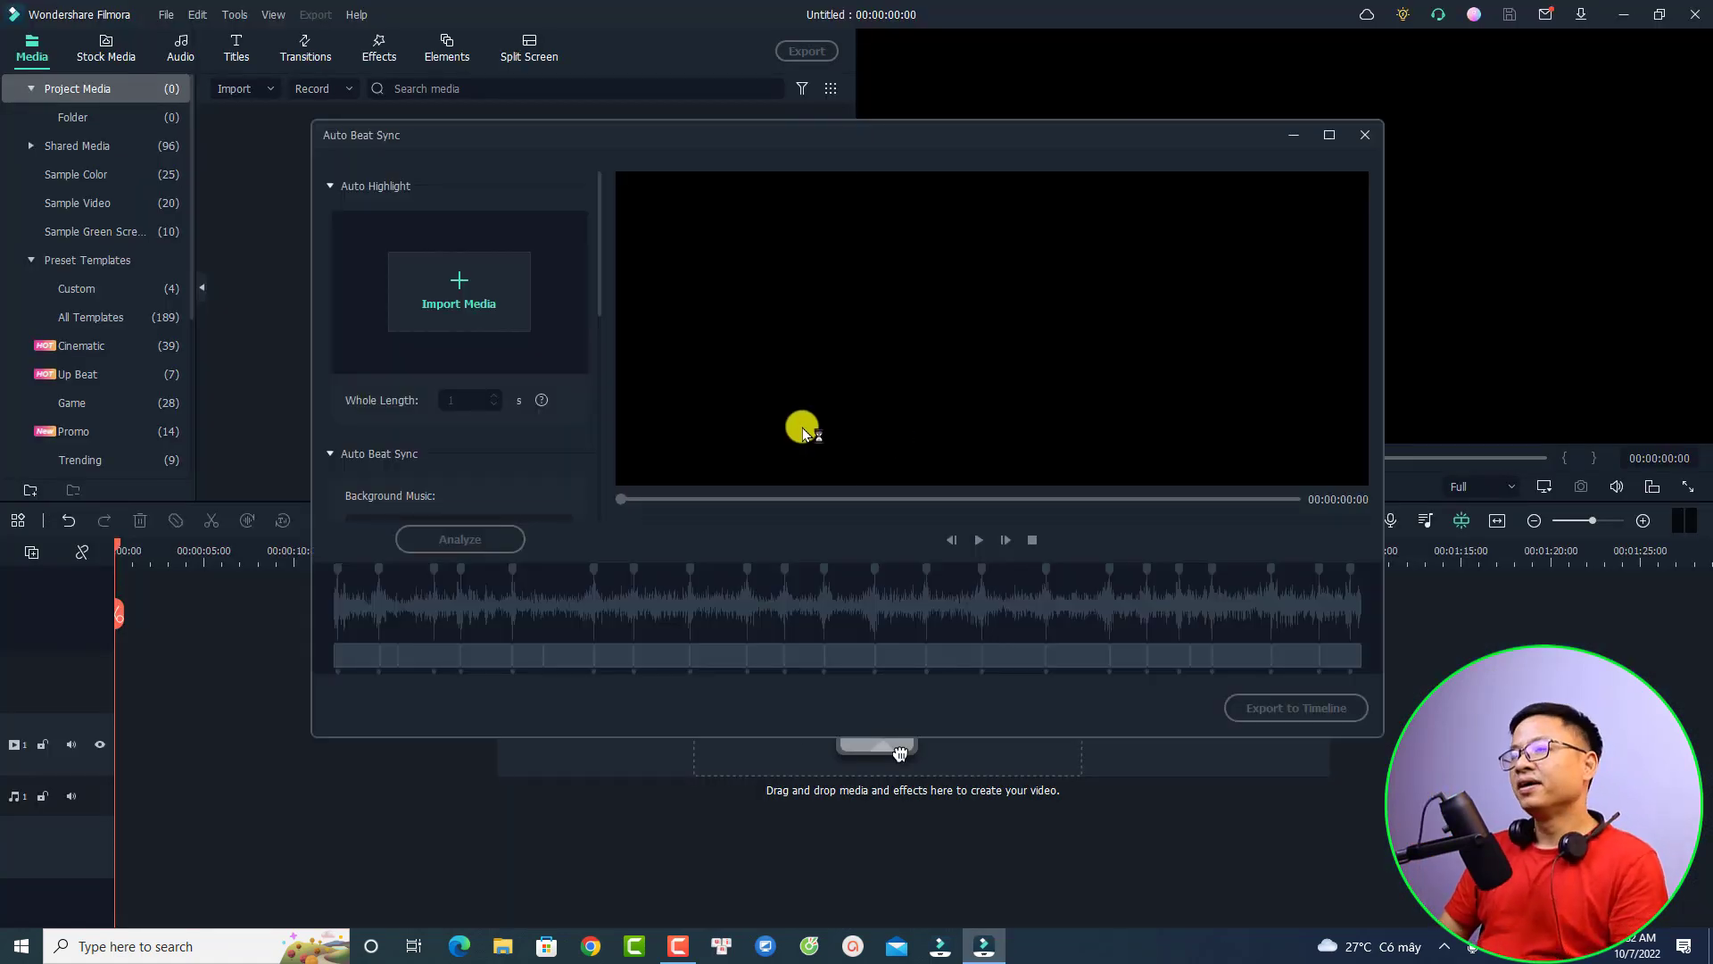
pyautogui.click(461, 290)
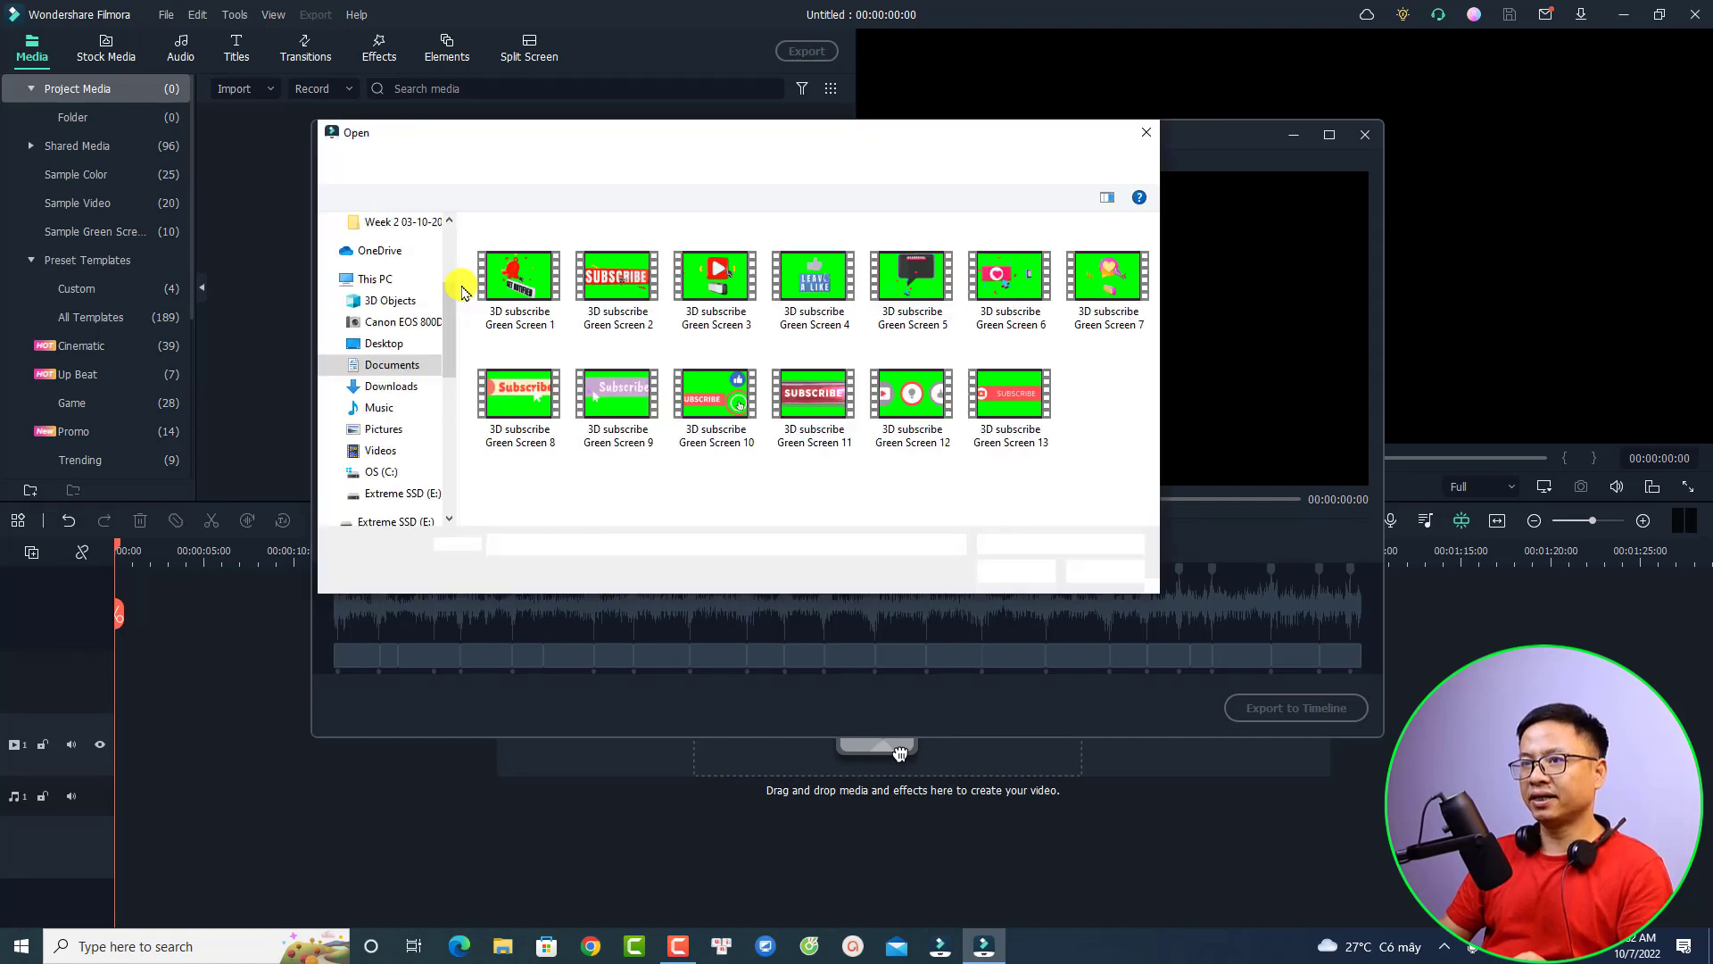
pyautogui.click(391, 386)
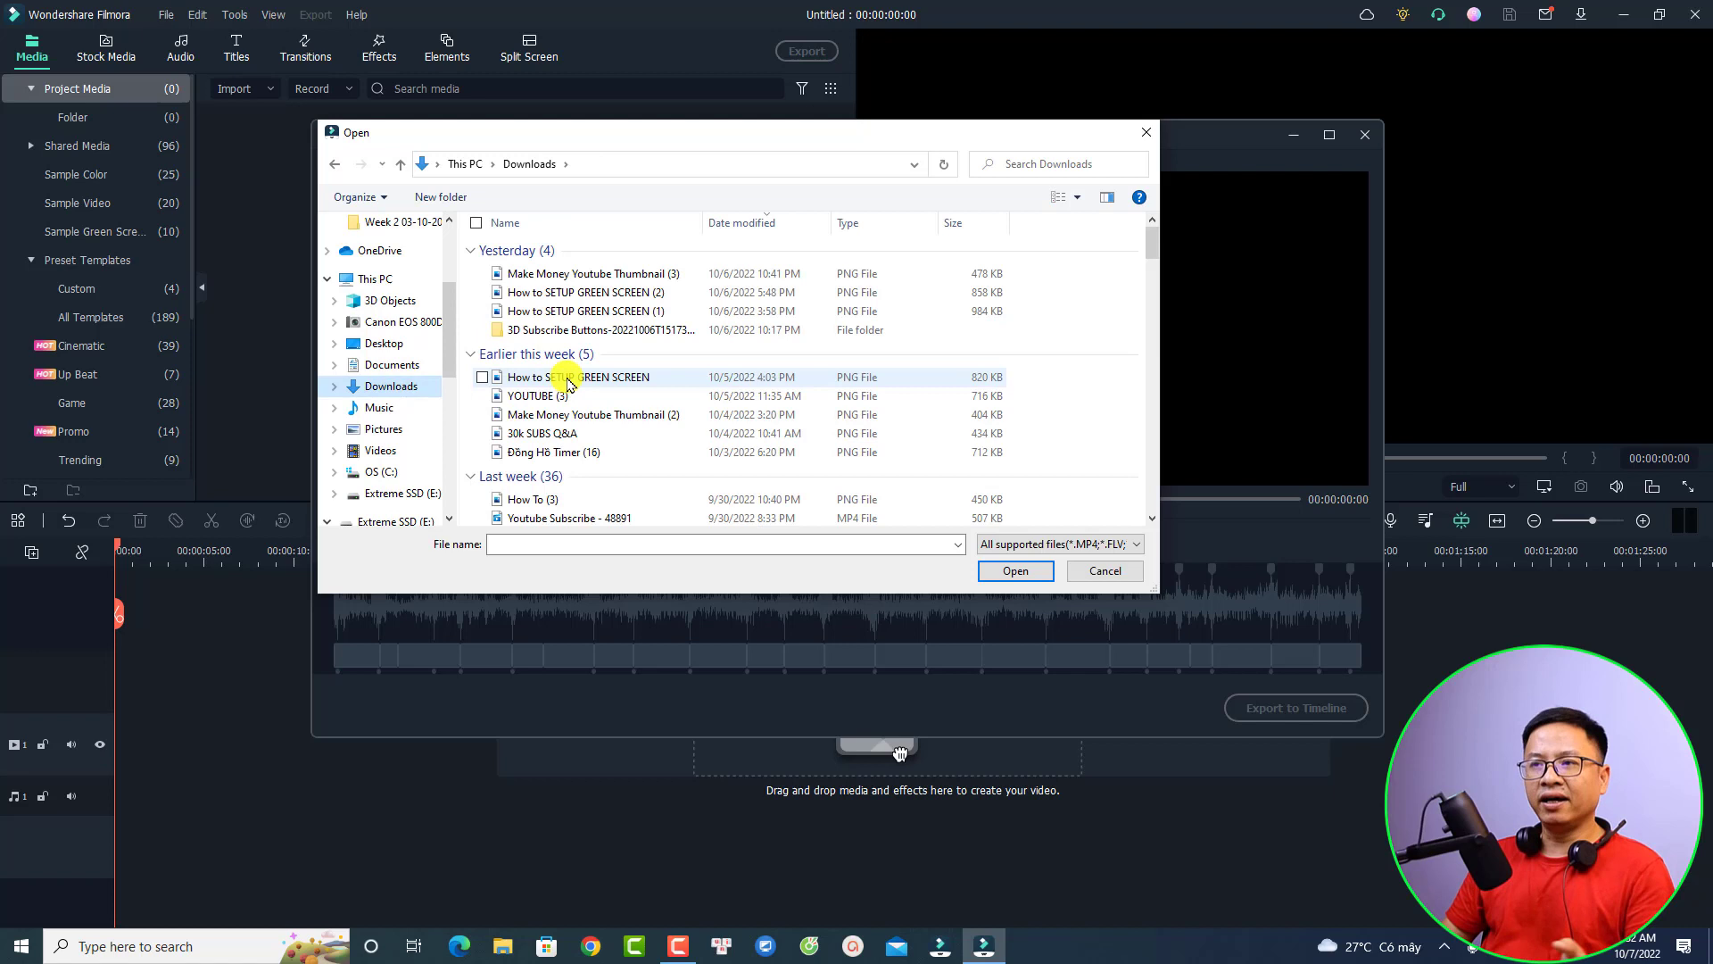
# Import seven thumbnails, including the three Green Screen images, YOUTUBE (3), Make Money and 30k SUBS Q&A
pyautogui.click(486, 292)
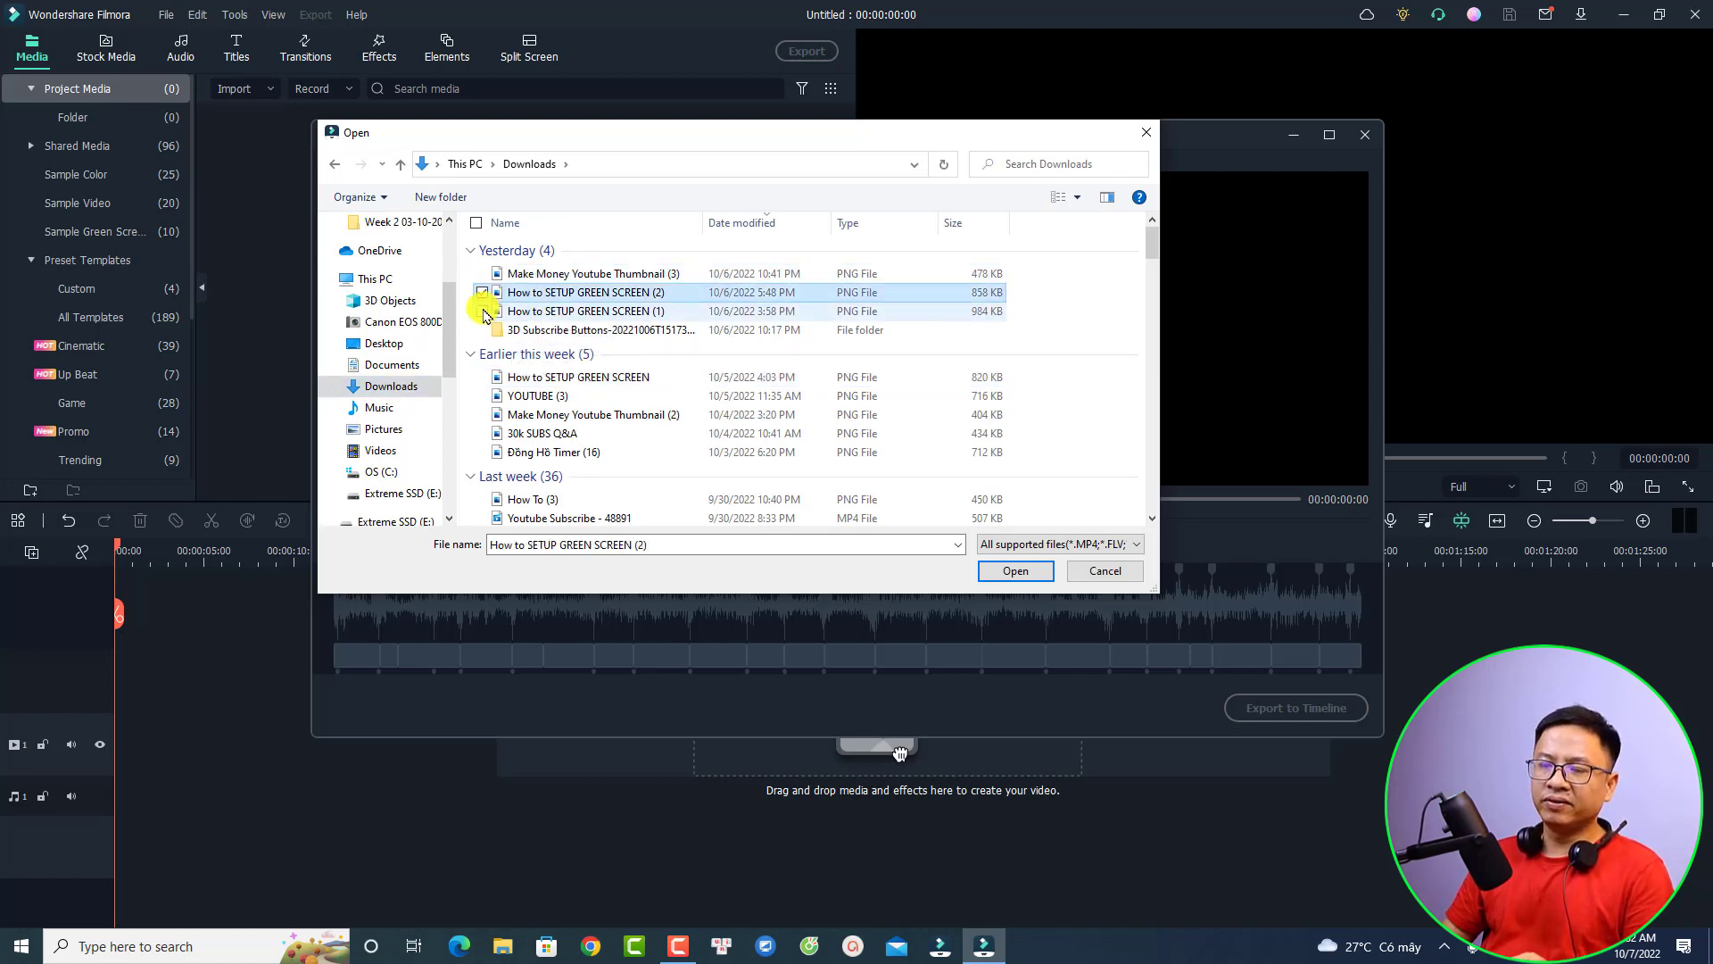
pyautogui.click(482, 311)
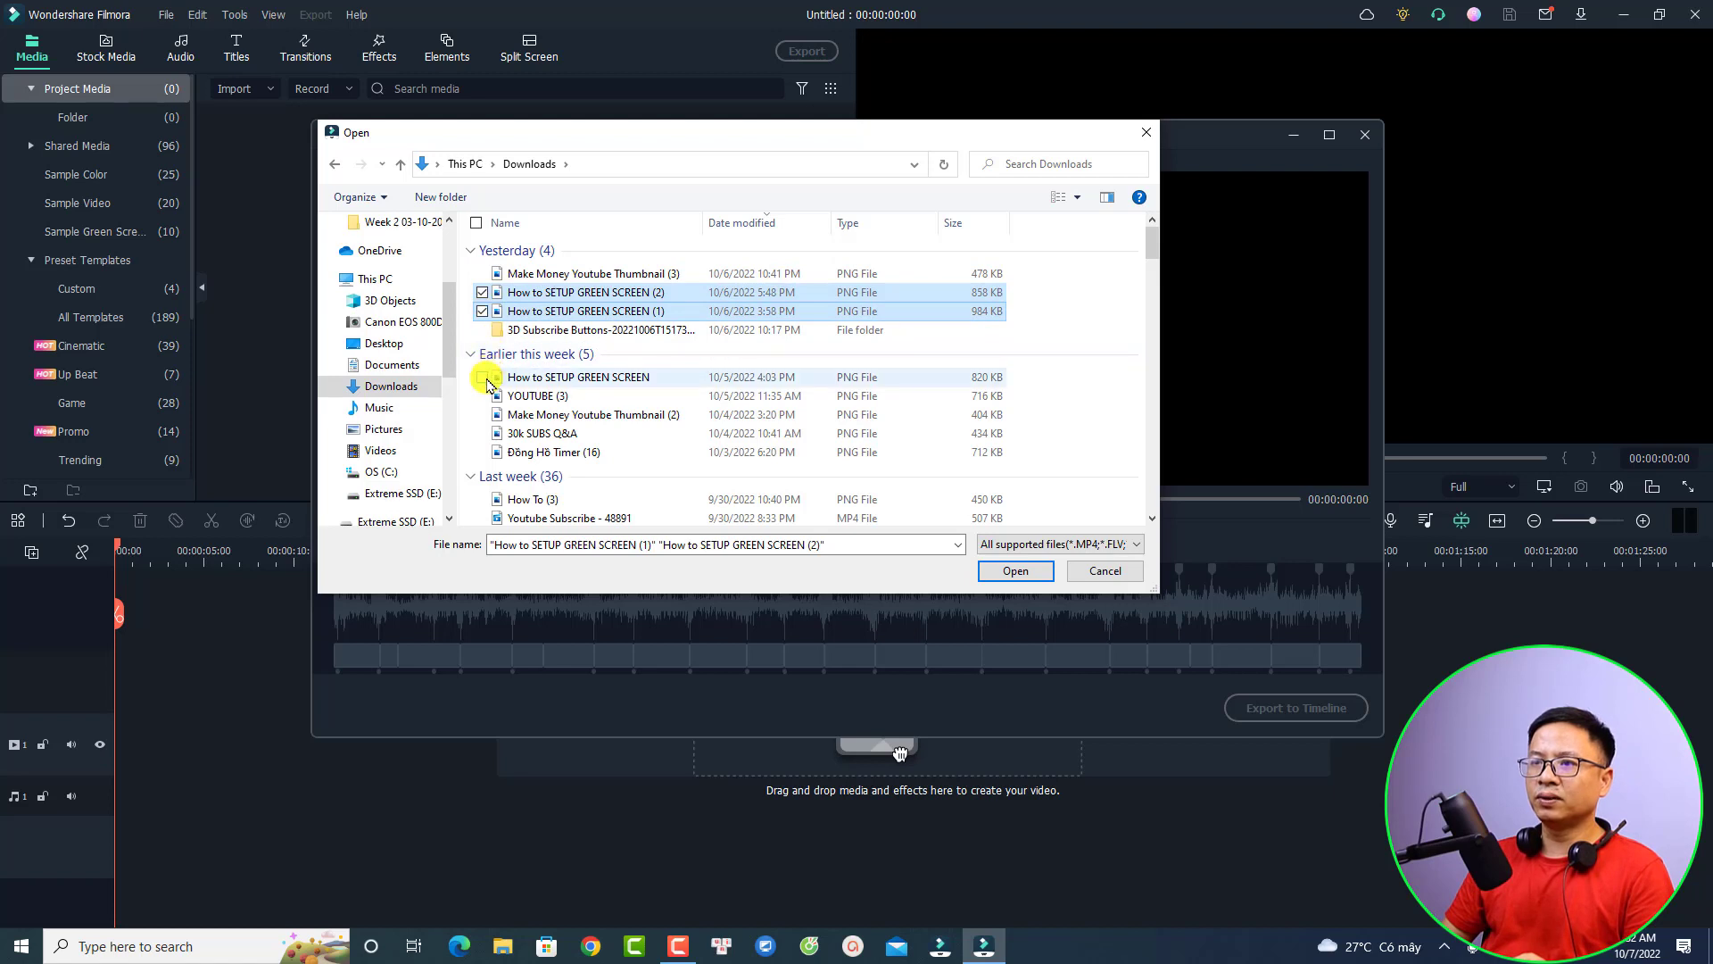
pyautogui.click(482, 377)
pyautogui.click(482, 395)
pyautogui.click(482, 414)
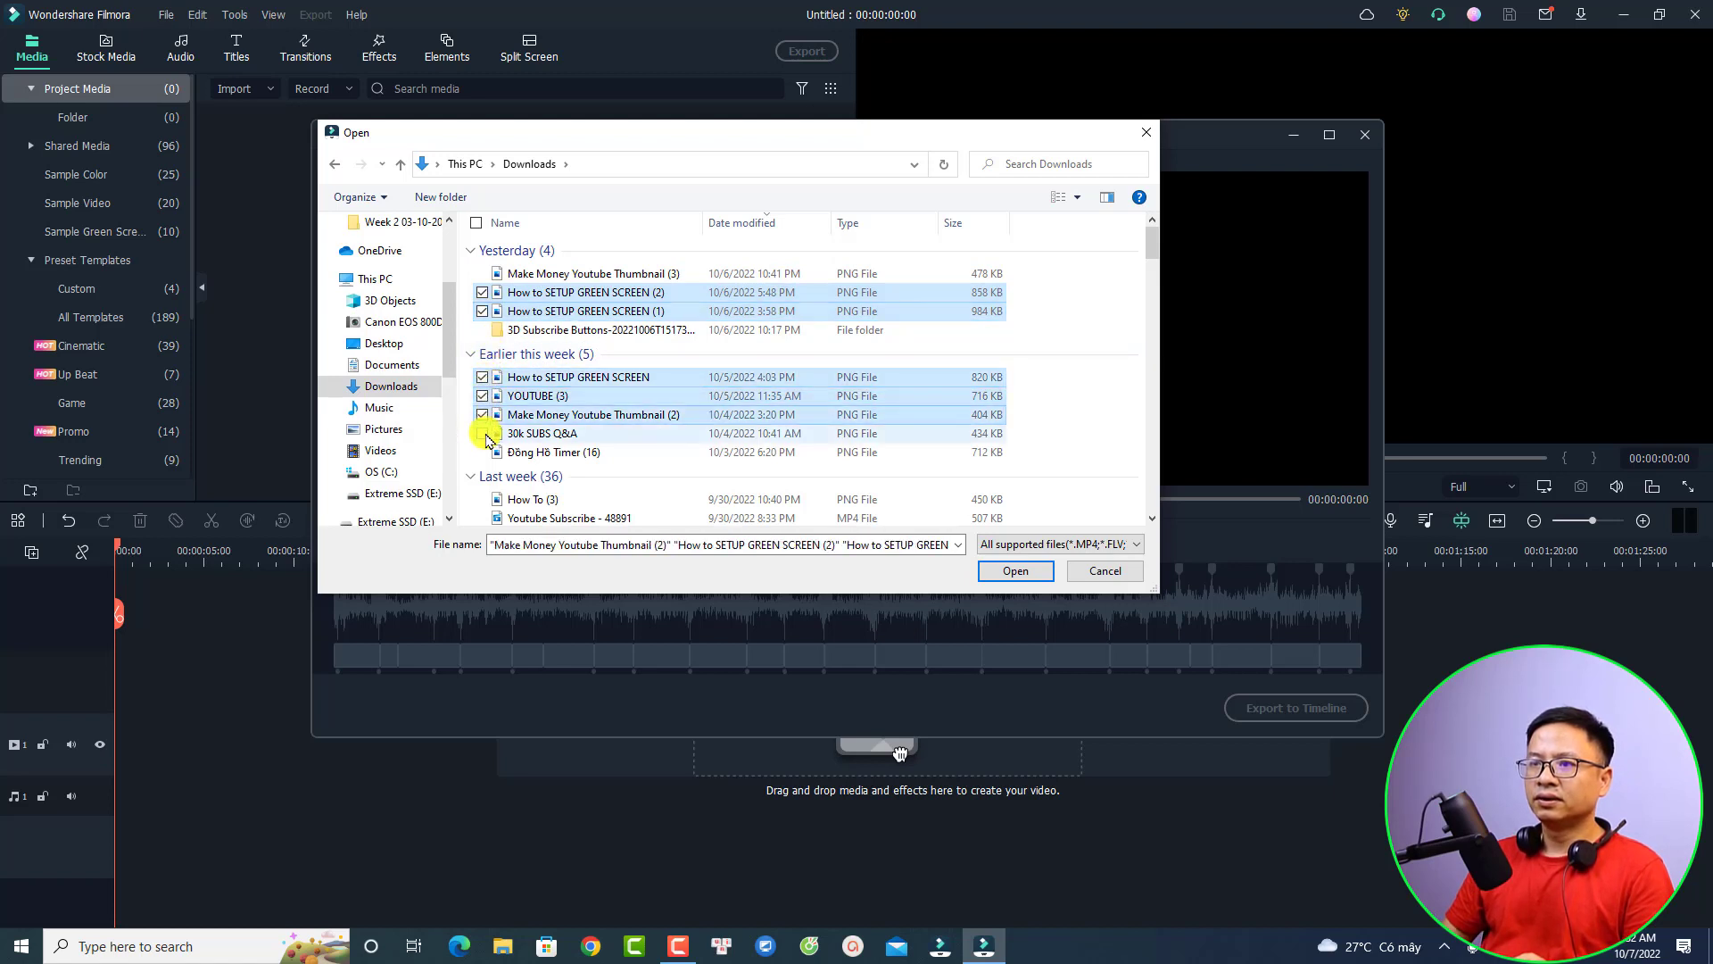
pyautogui.click(482, 432)
pyautogui.click(481, 451)
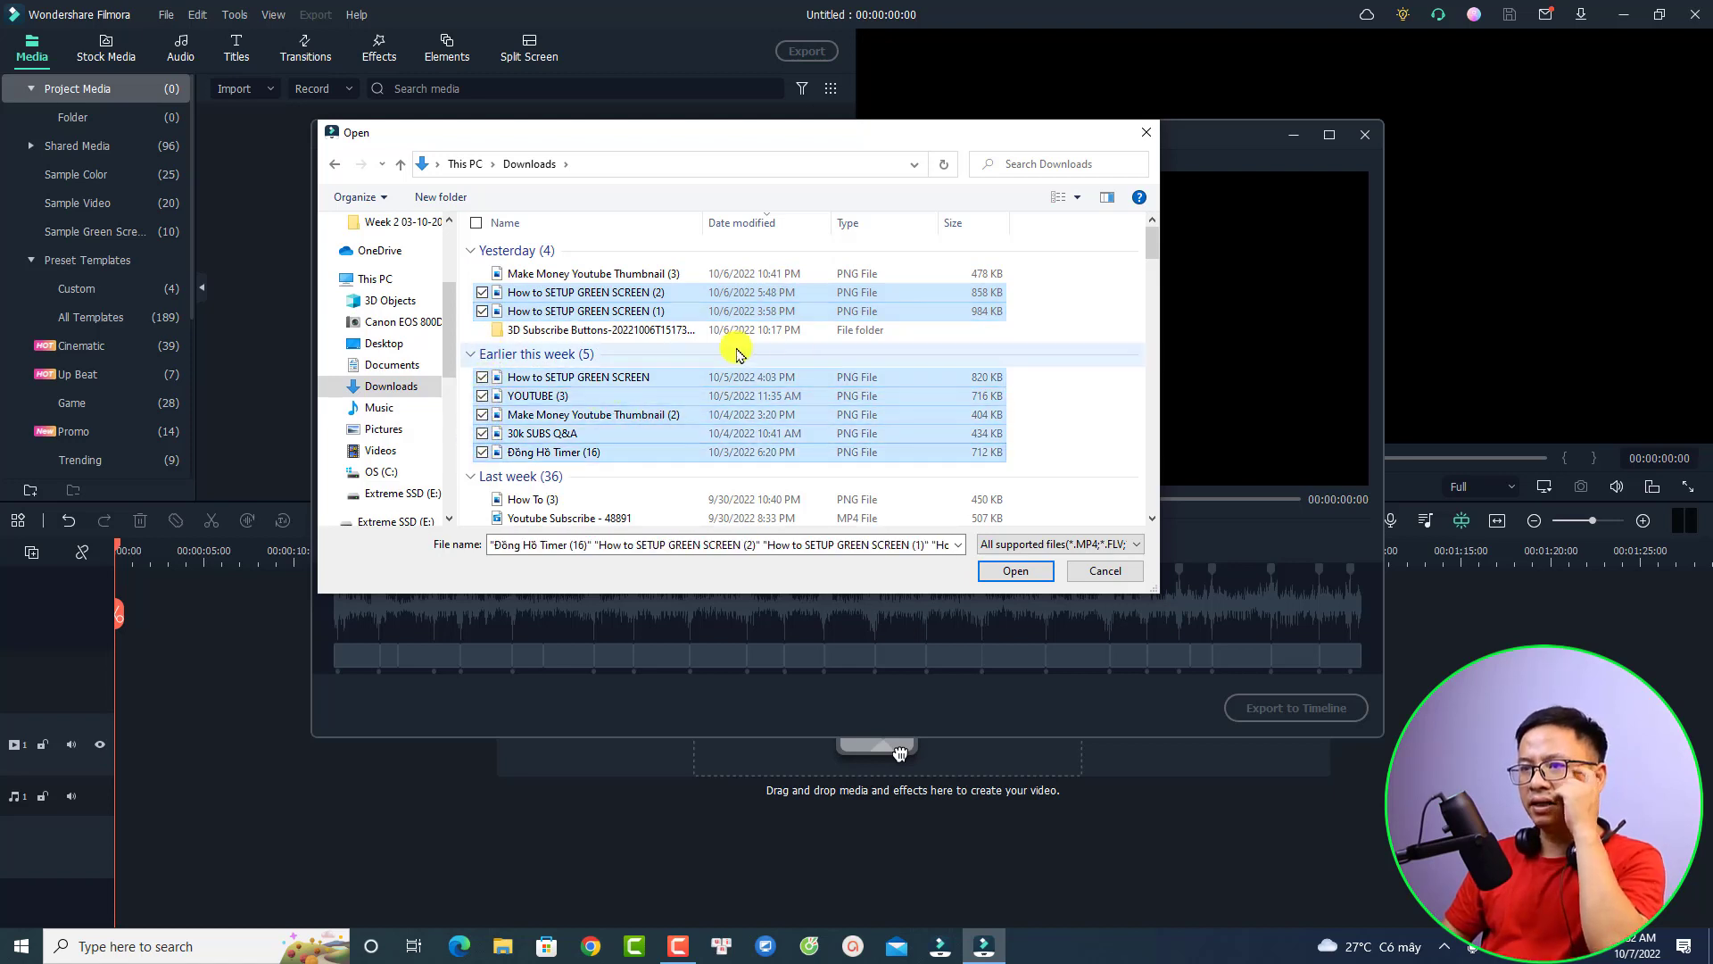
pyautogui.click(999, 572)
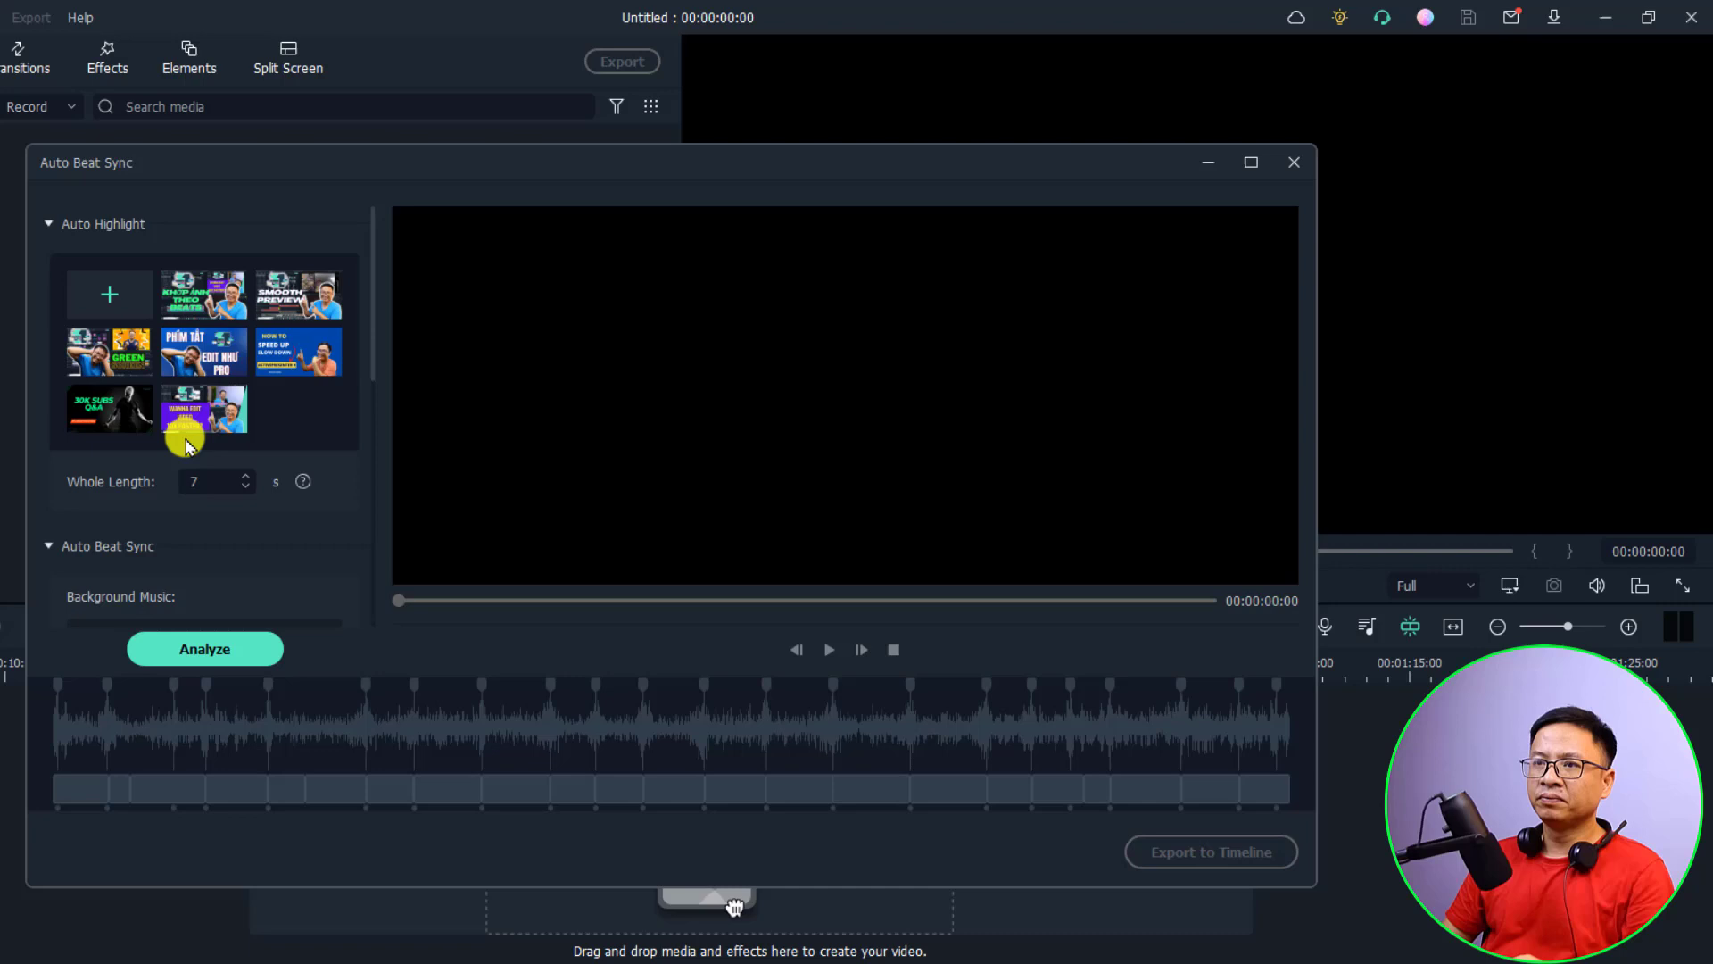
# Use Sharp Edges - half.cool.mp3 from Downloads as the beat sync background music
pyautogui.doubleClick(191, 481)
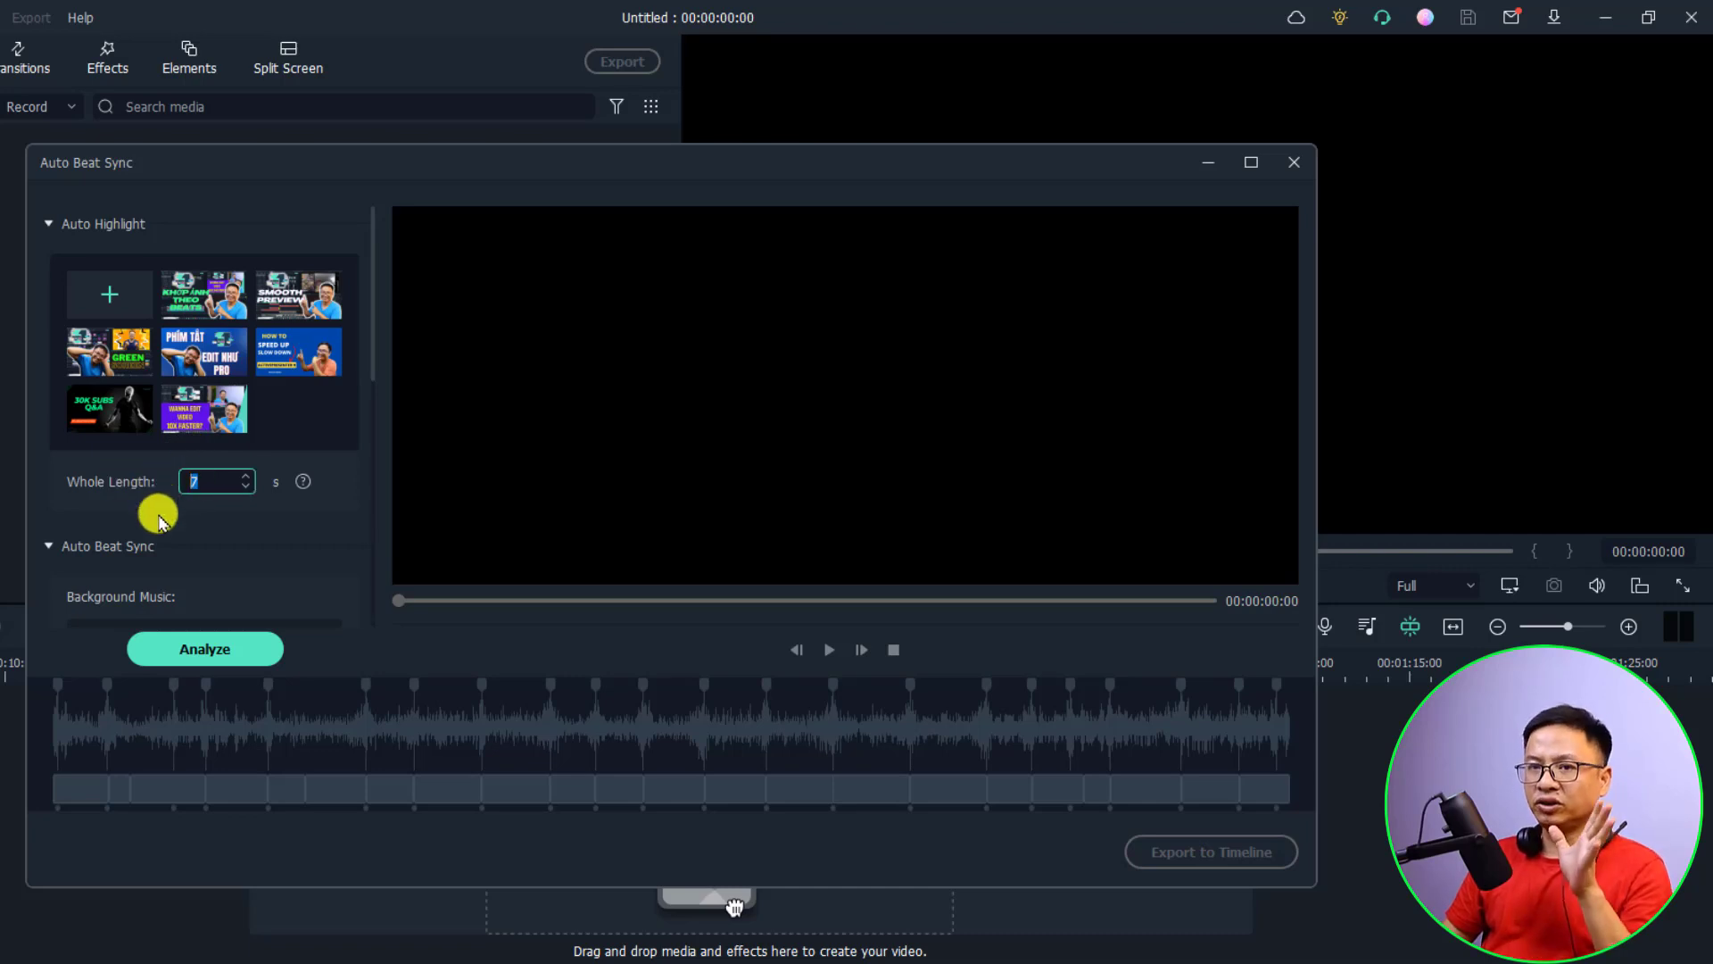
pyautogui.scroll(-3, 348, 409)
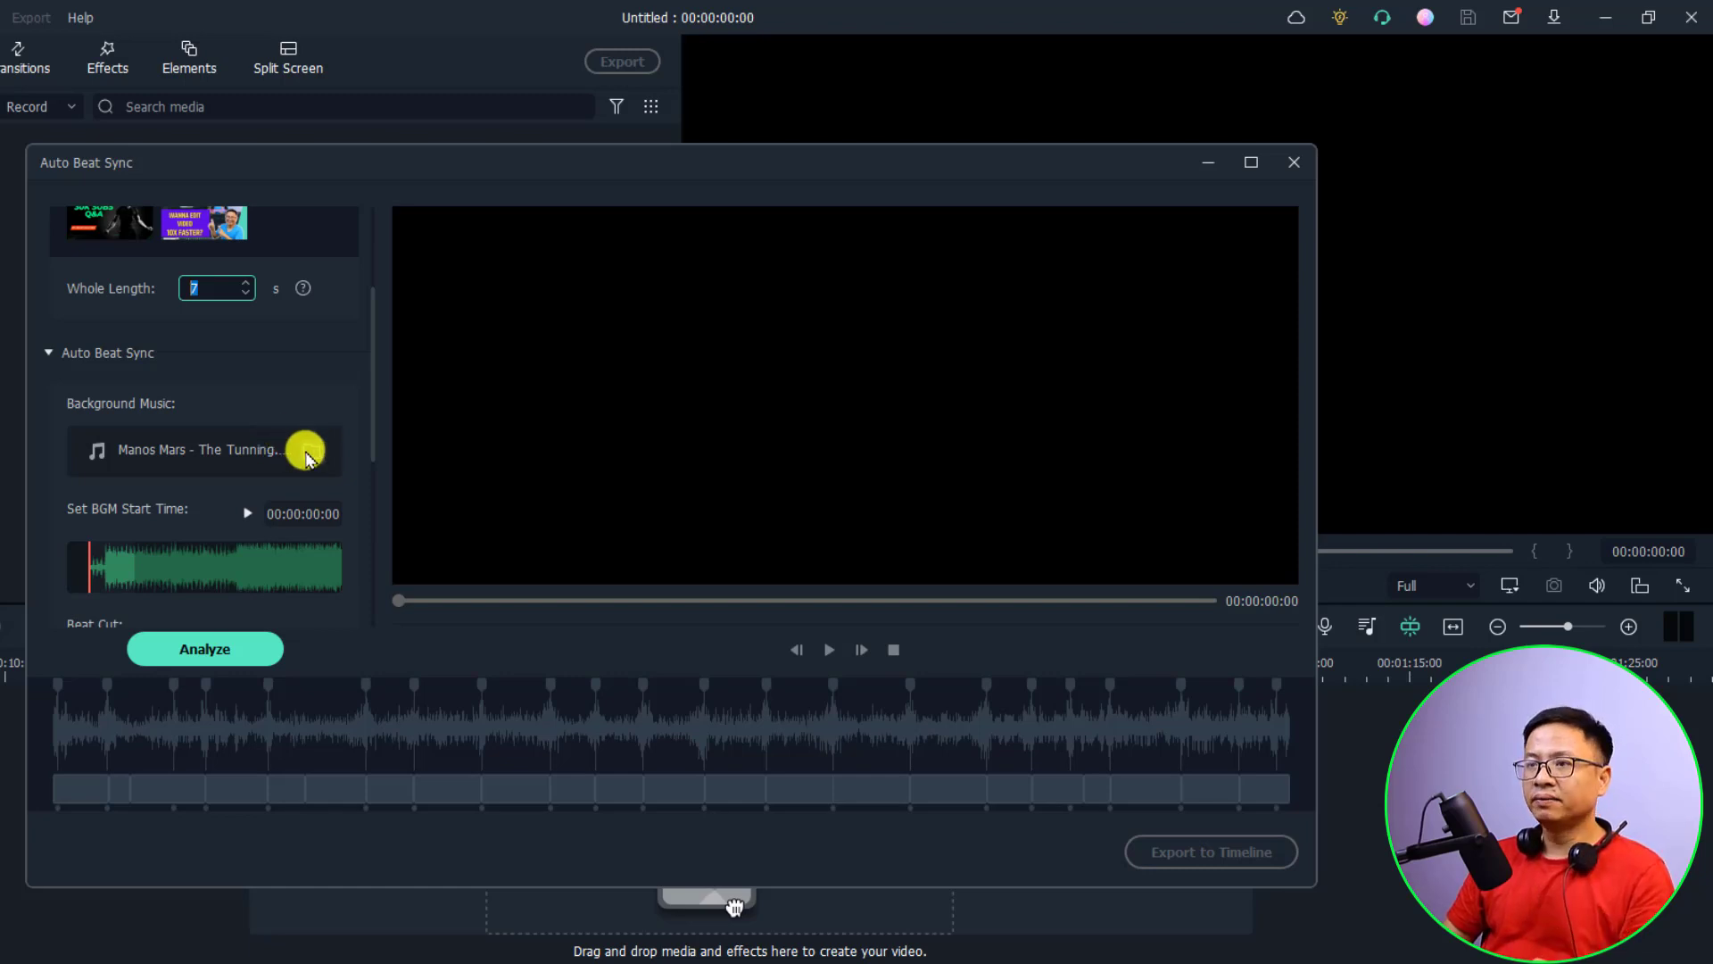
pyautogui.click(308, 456)
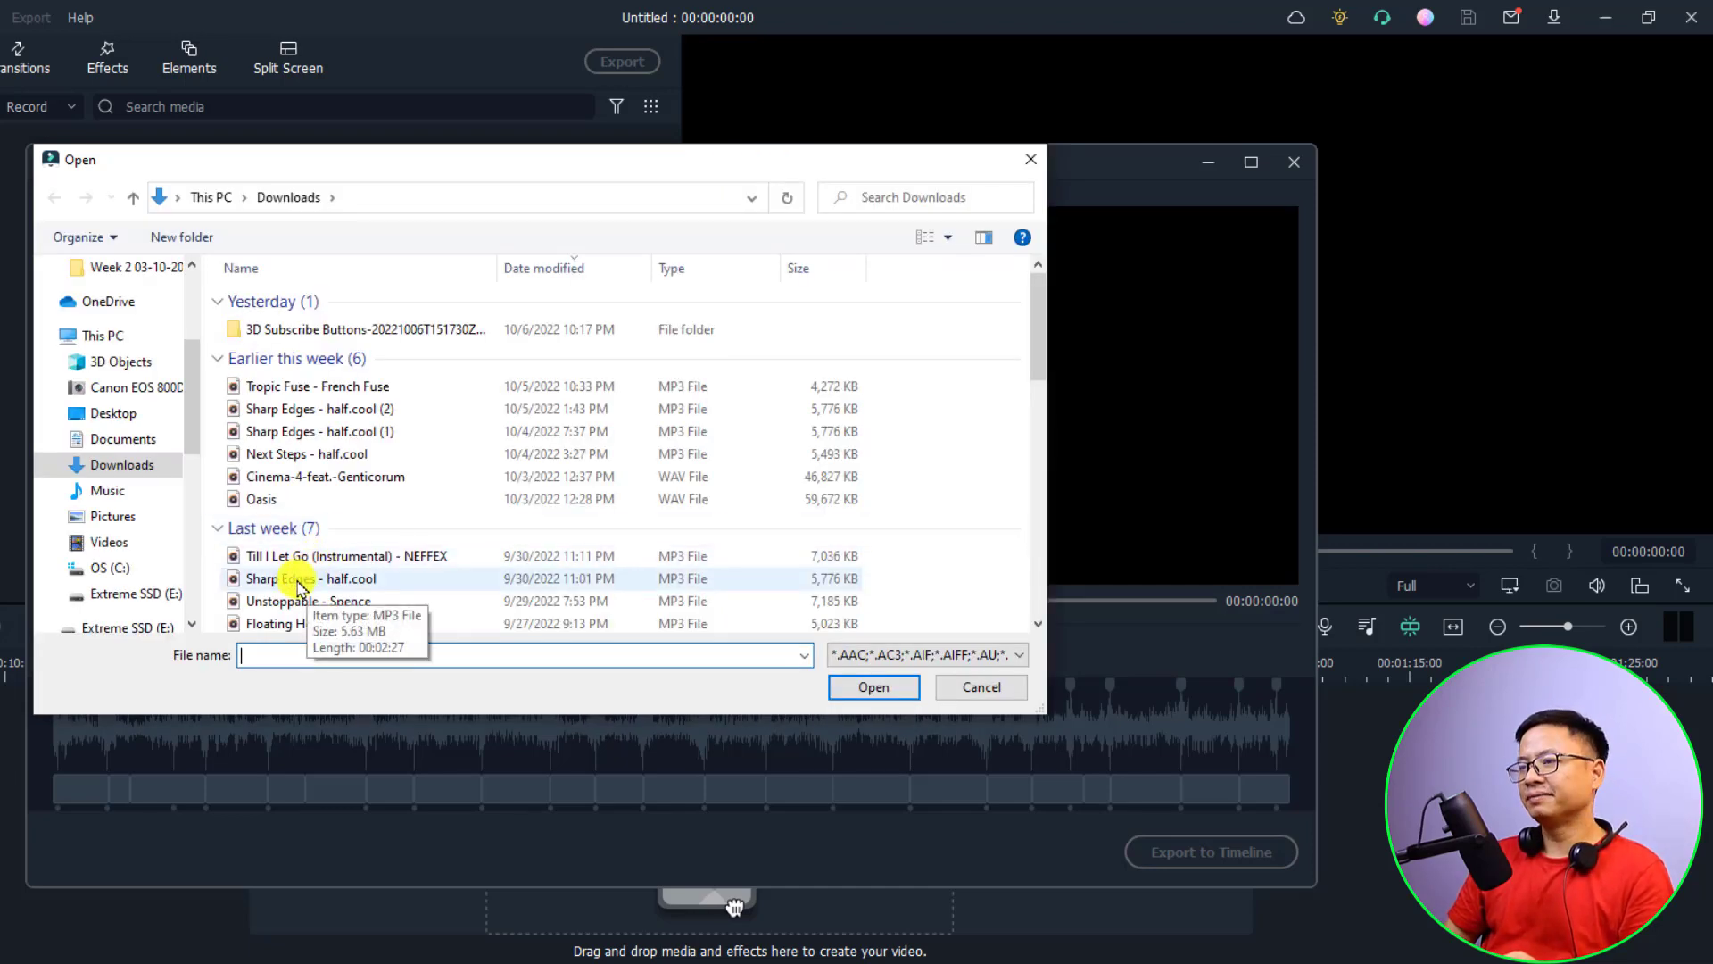
pyautogui.click(298, 581)
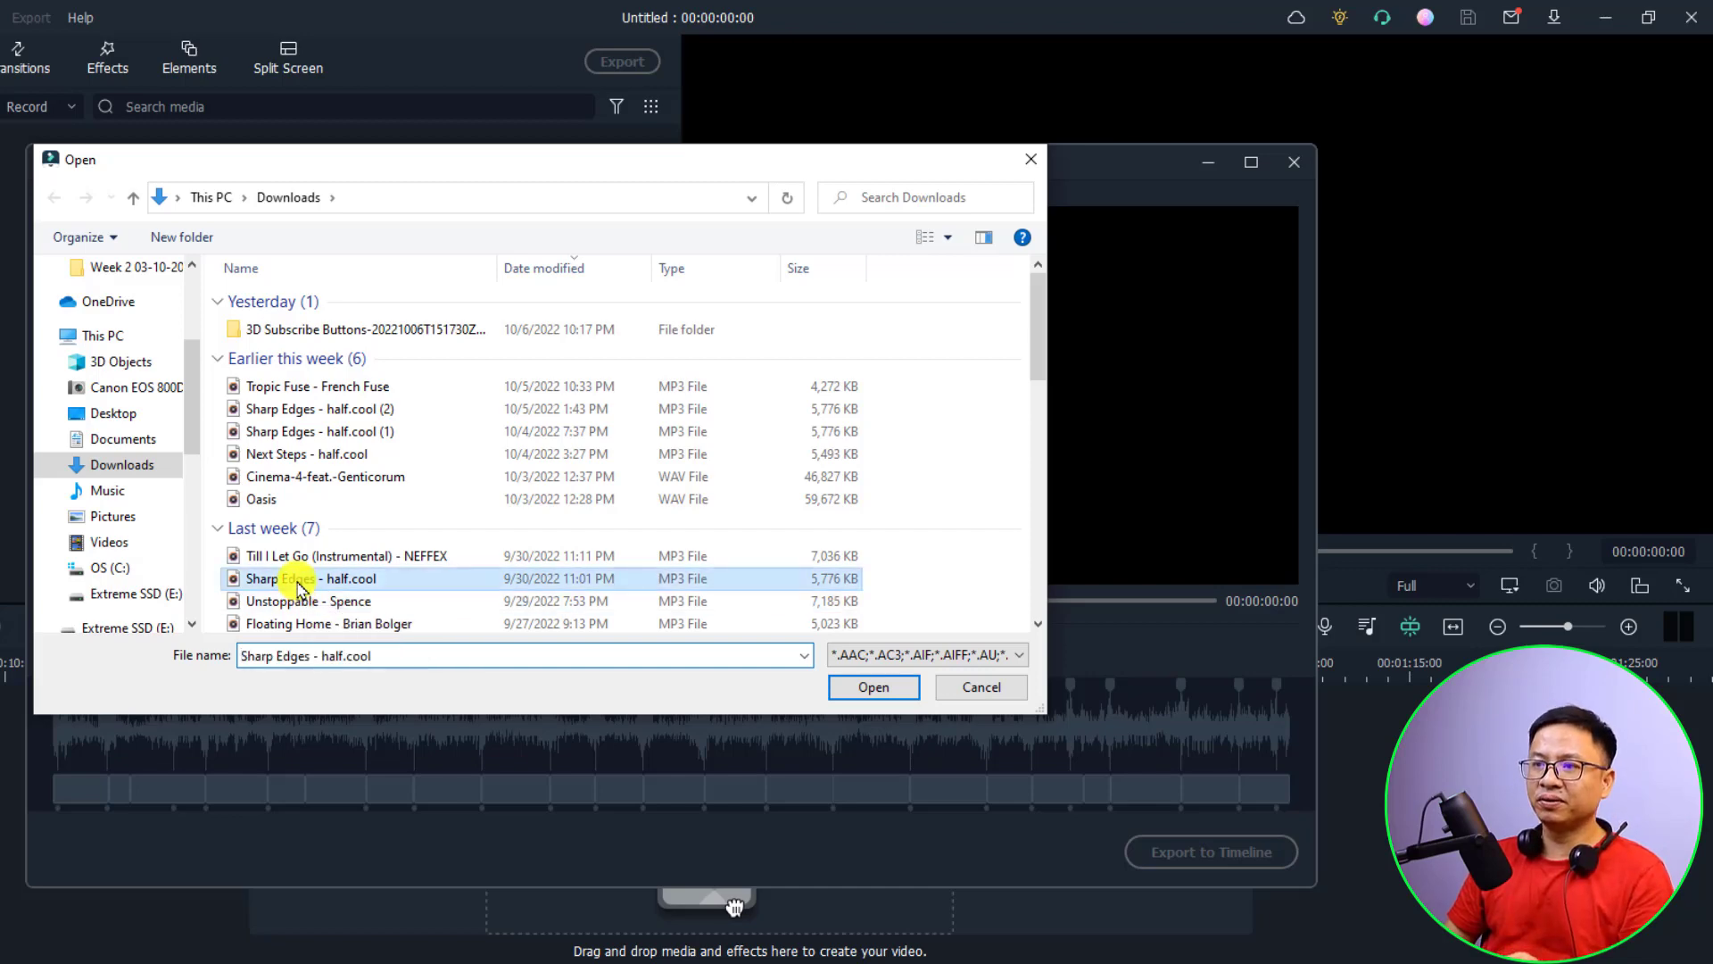
pyautogui.click(873, 687)
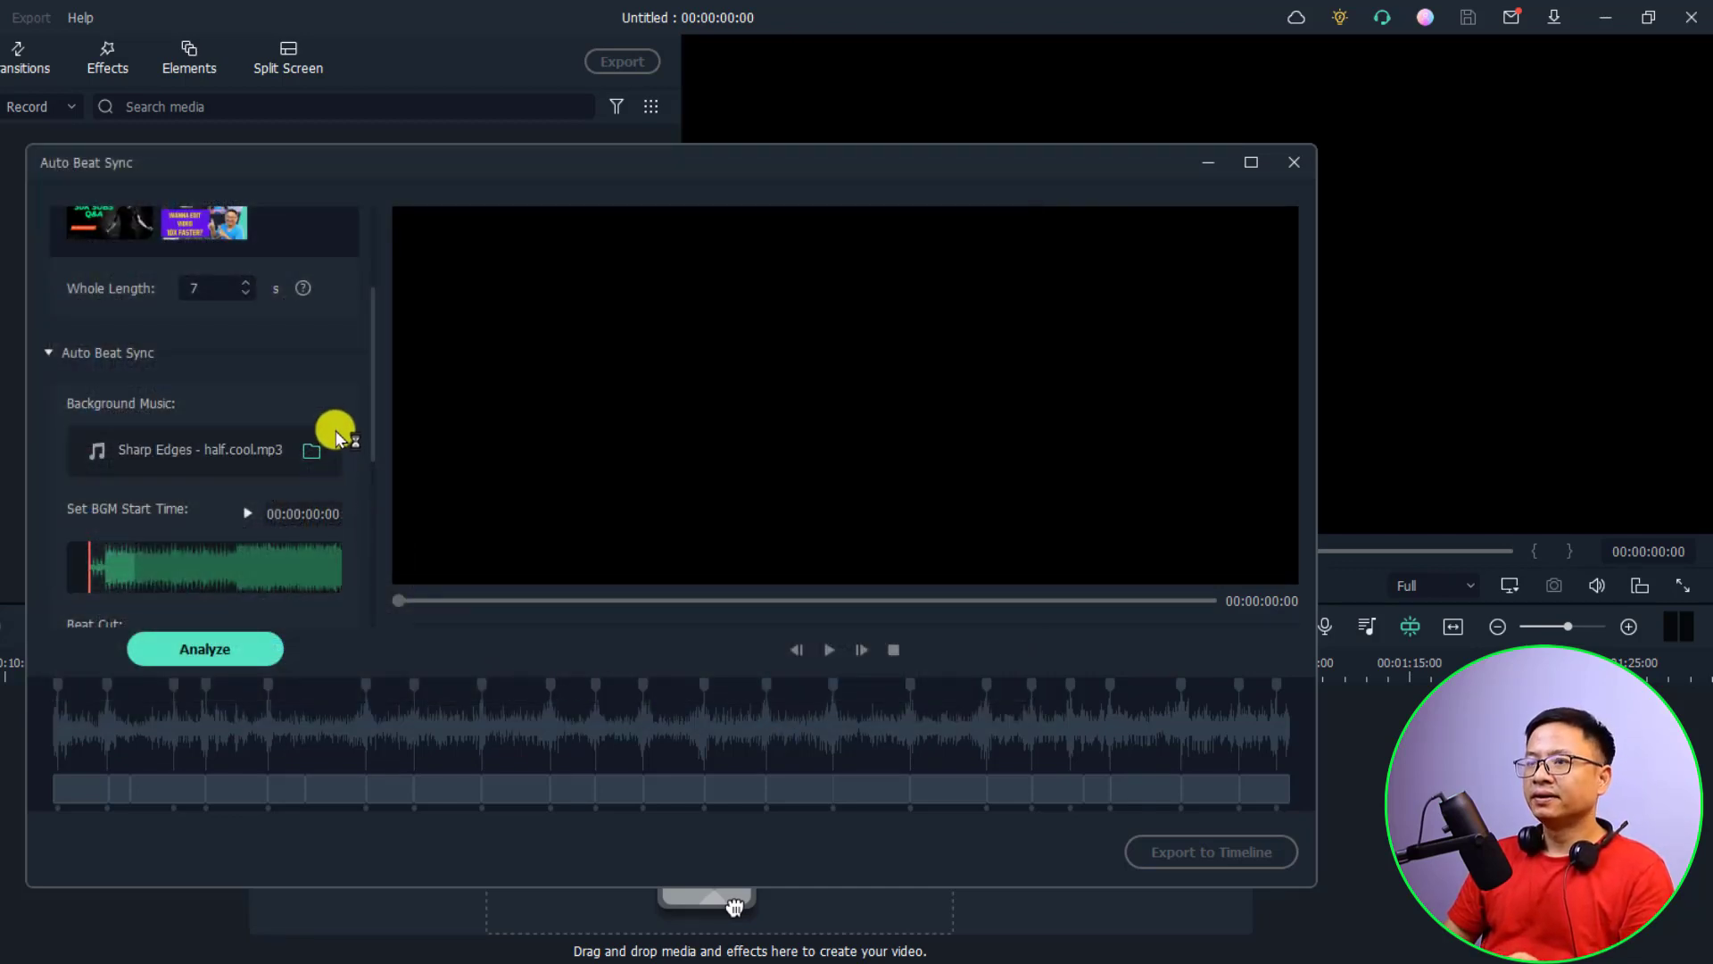
# Set Beat Cut to Fast and the RGB, Glow, Video Wall and Blur effects to level two
pyautogui.scroll(-3, 336, 438)
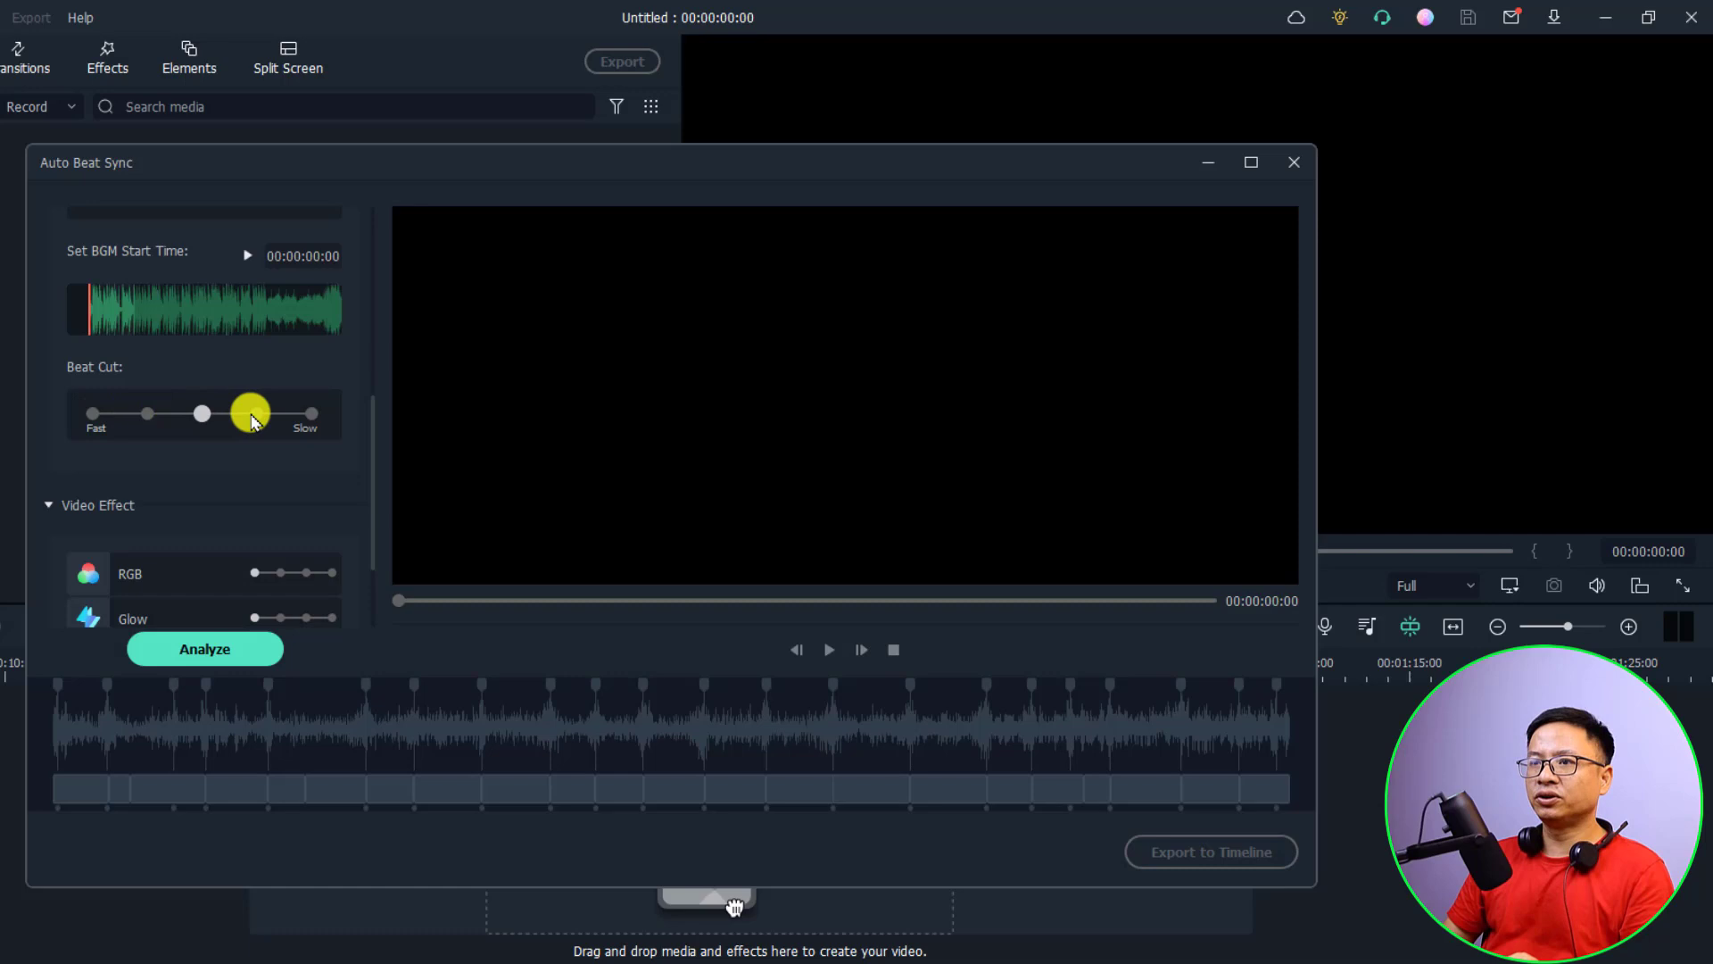
pyautogui.moveTo(203, 413); pyautogui.dragTo(116, 419)
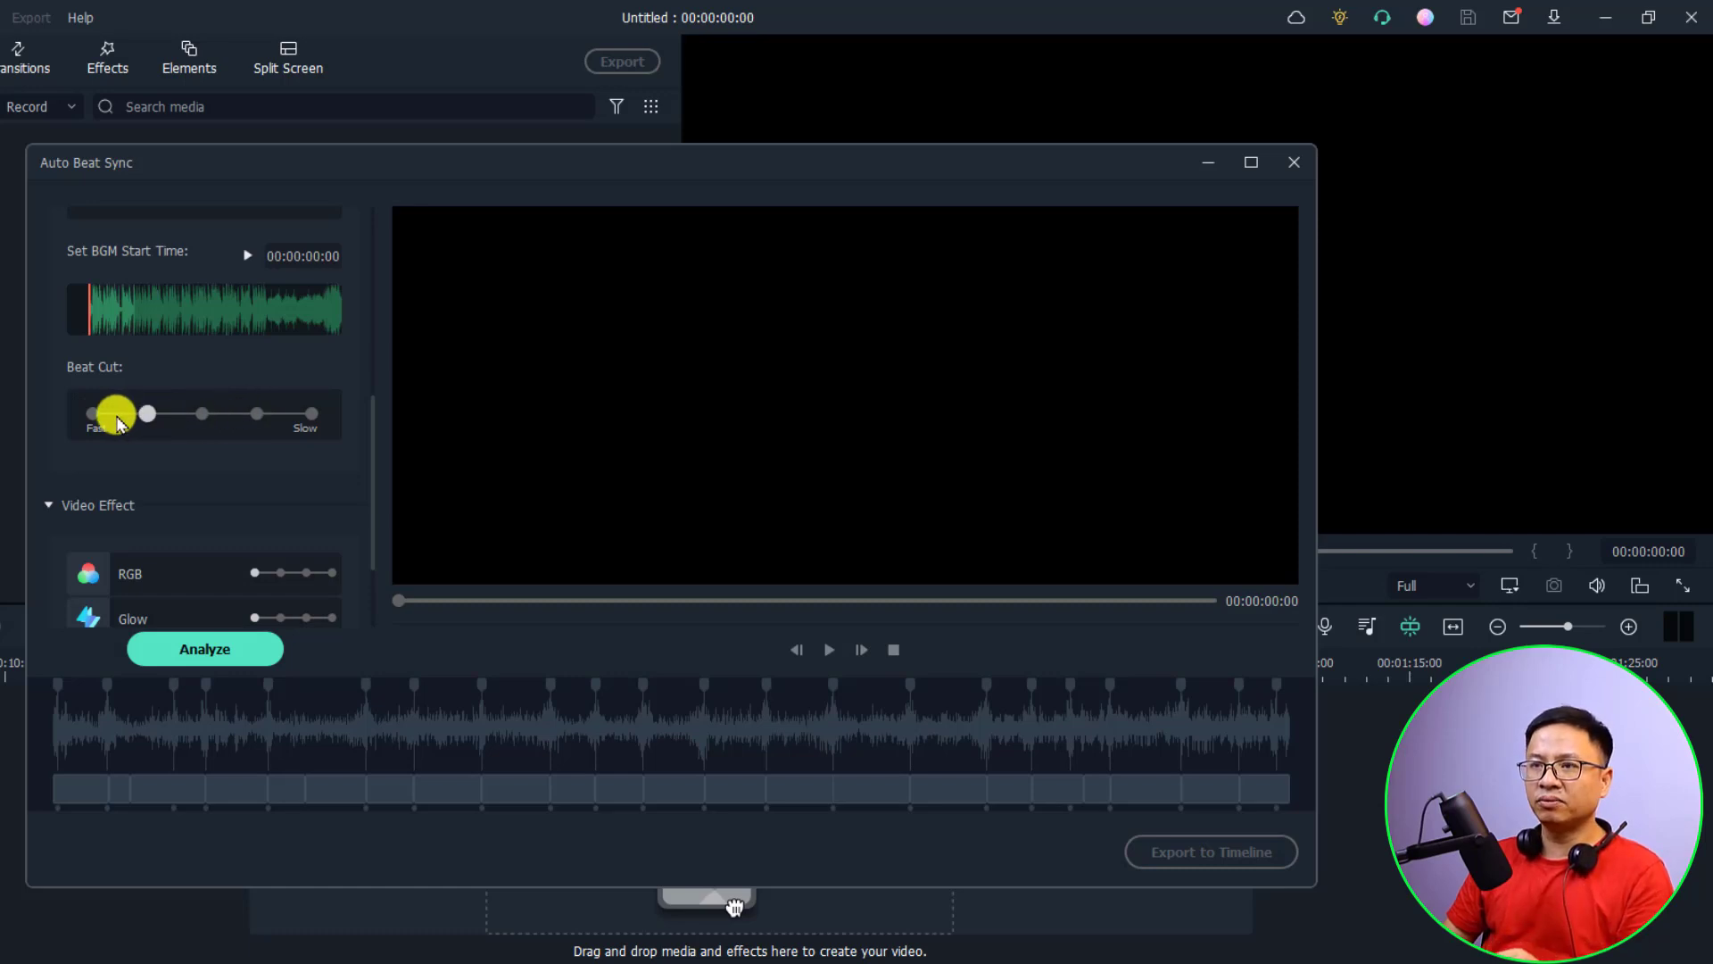
pyautogui.click(97, 413)
pyautogui.scroll(-1, 311, 479)
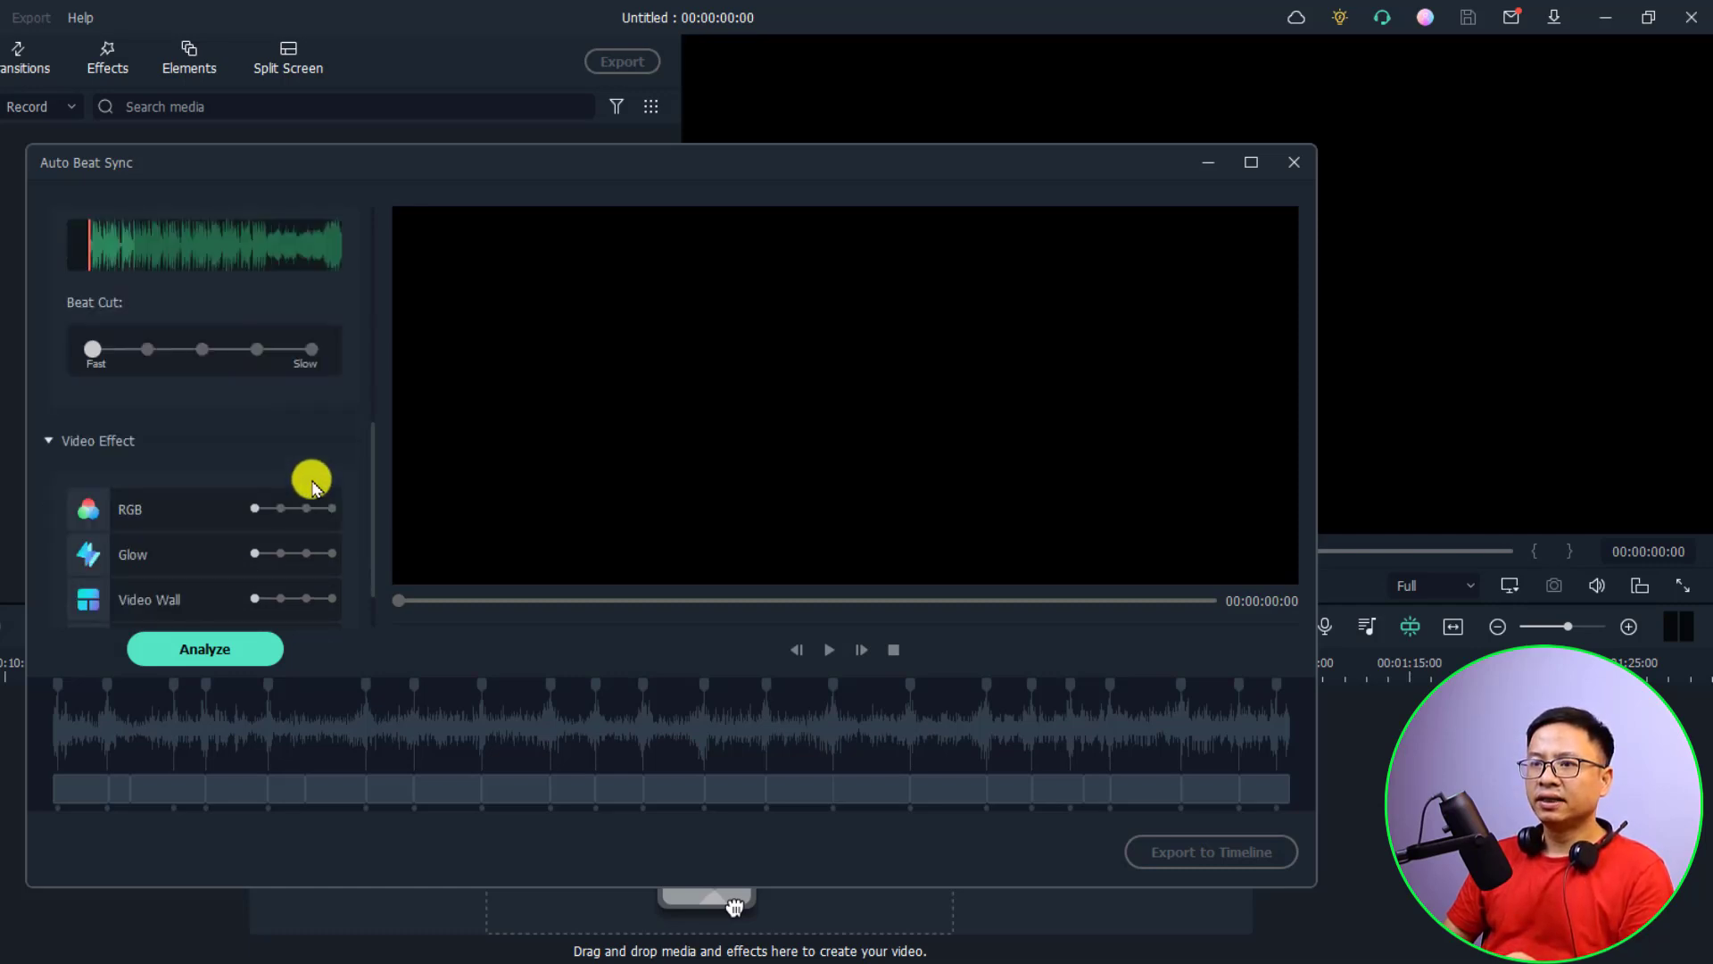
pyautogui.scroll(-1, 311, 482)
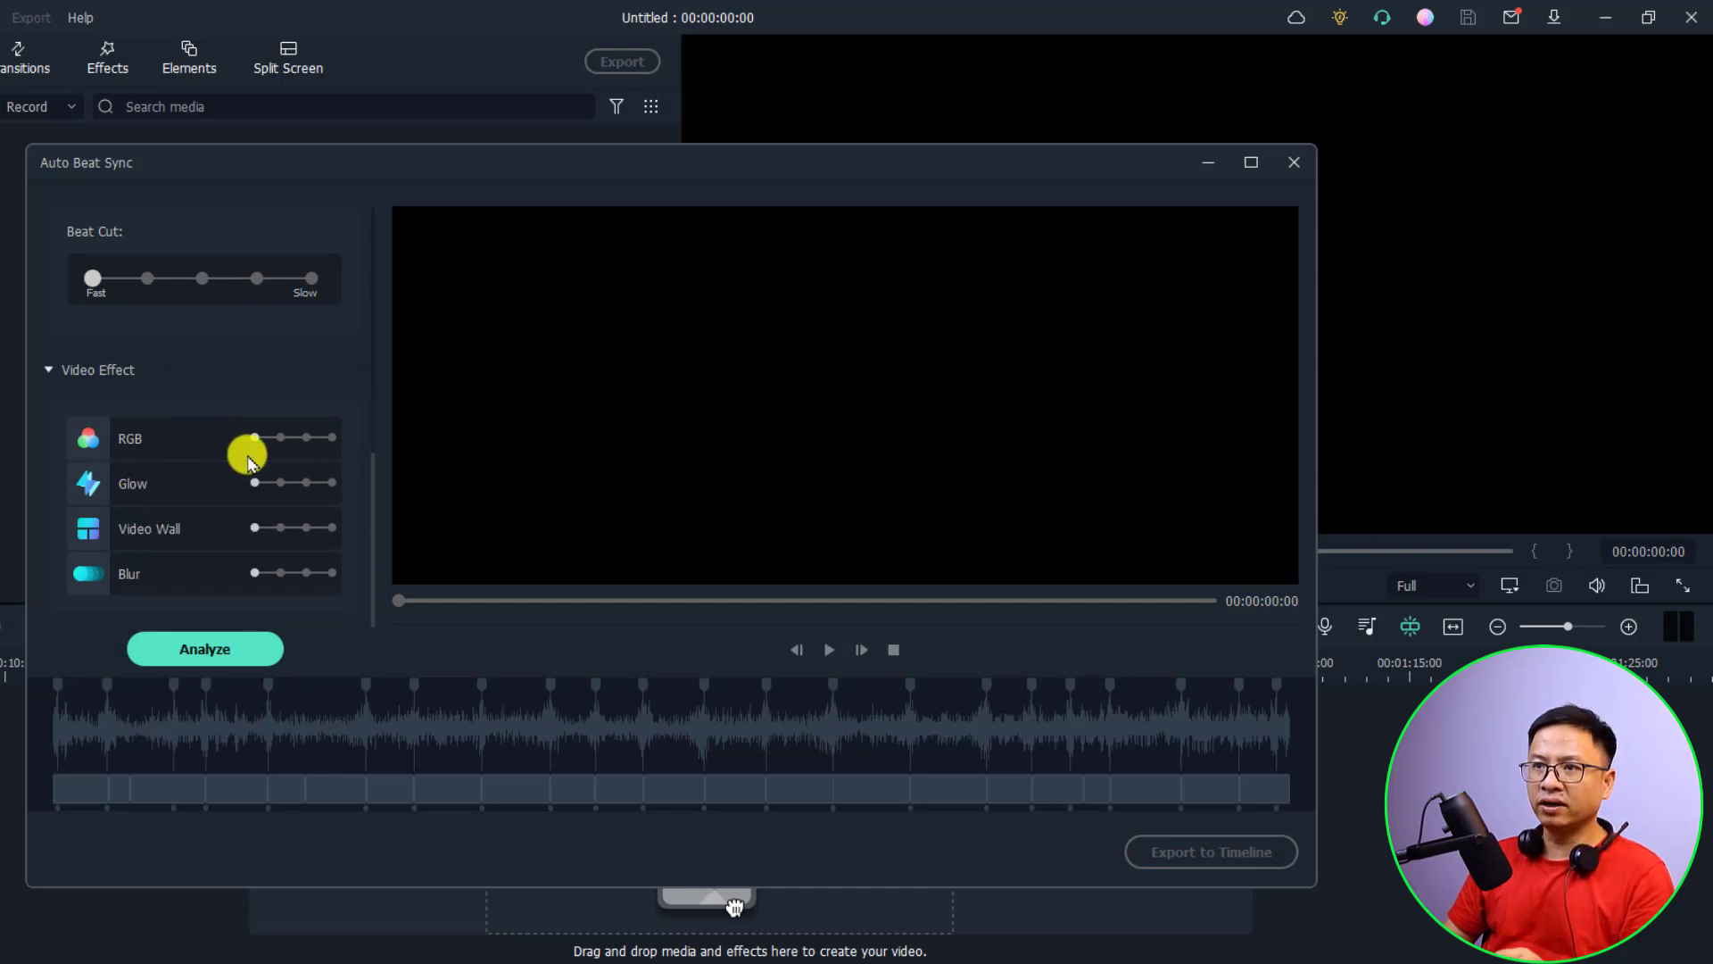
pyautogui.moveTo(255, 437); pyautogui.dragTo(277, 528)
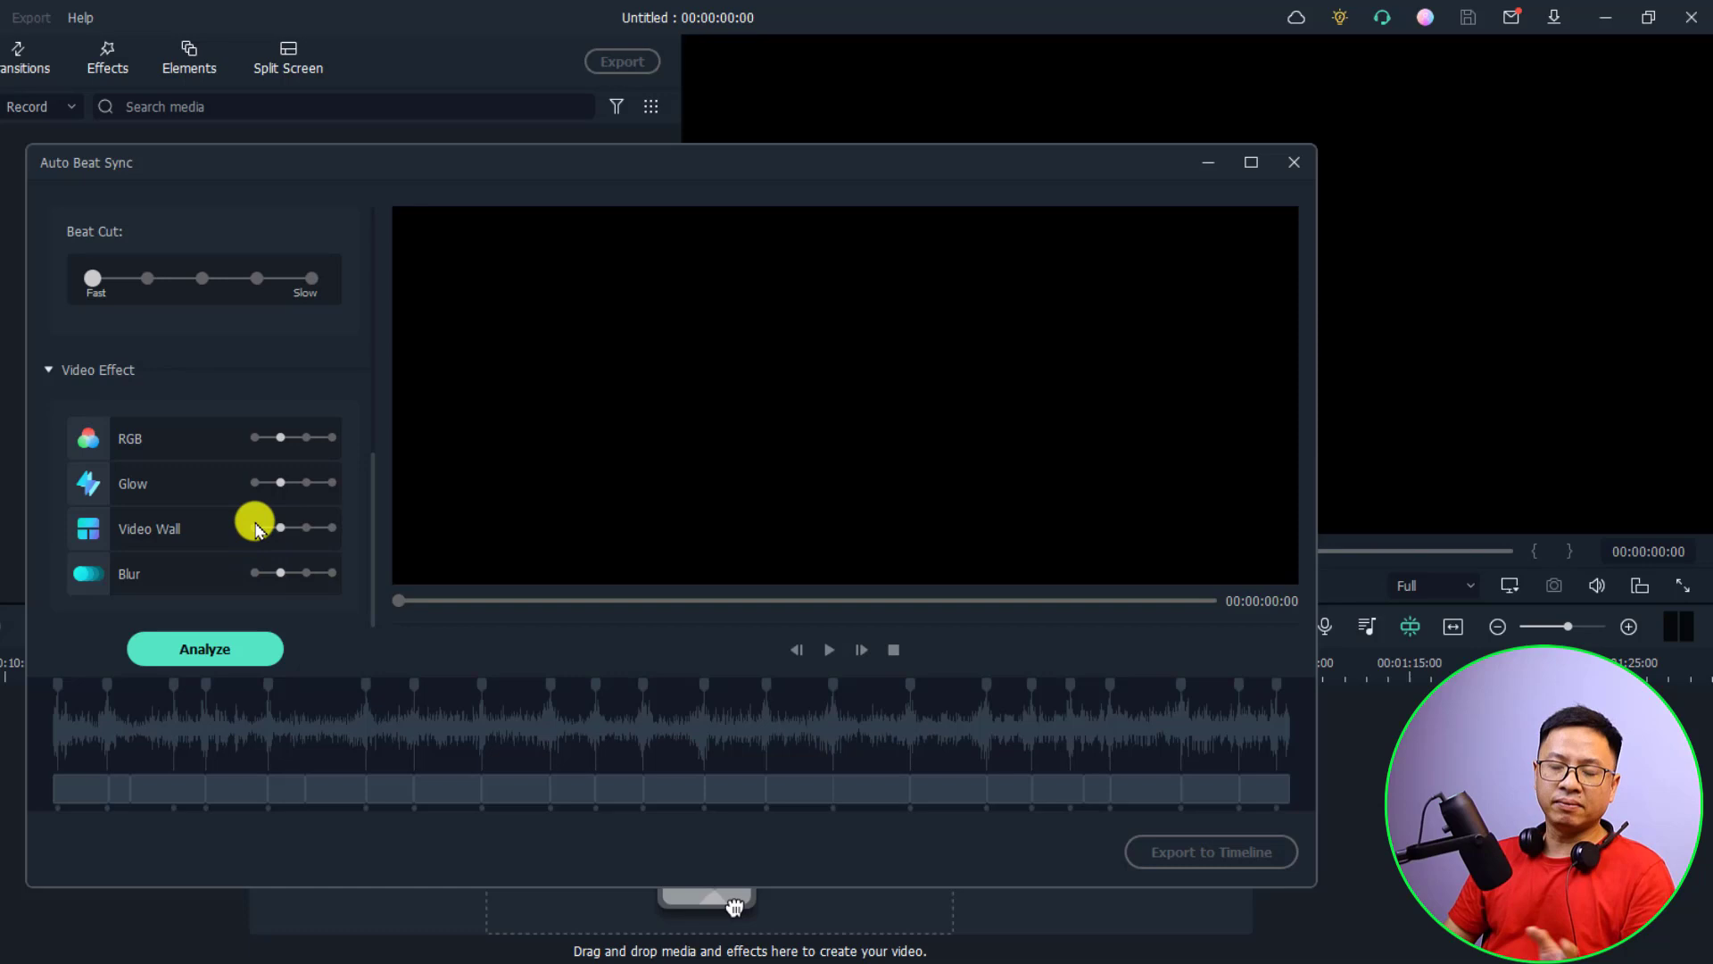
# Analyze the music and thumbnails to build the 7-second beat-synced montage
pyautogui.click(204, 652)
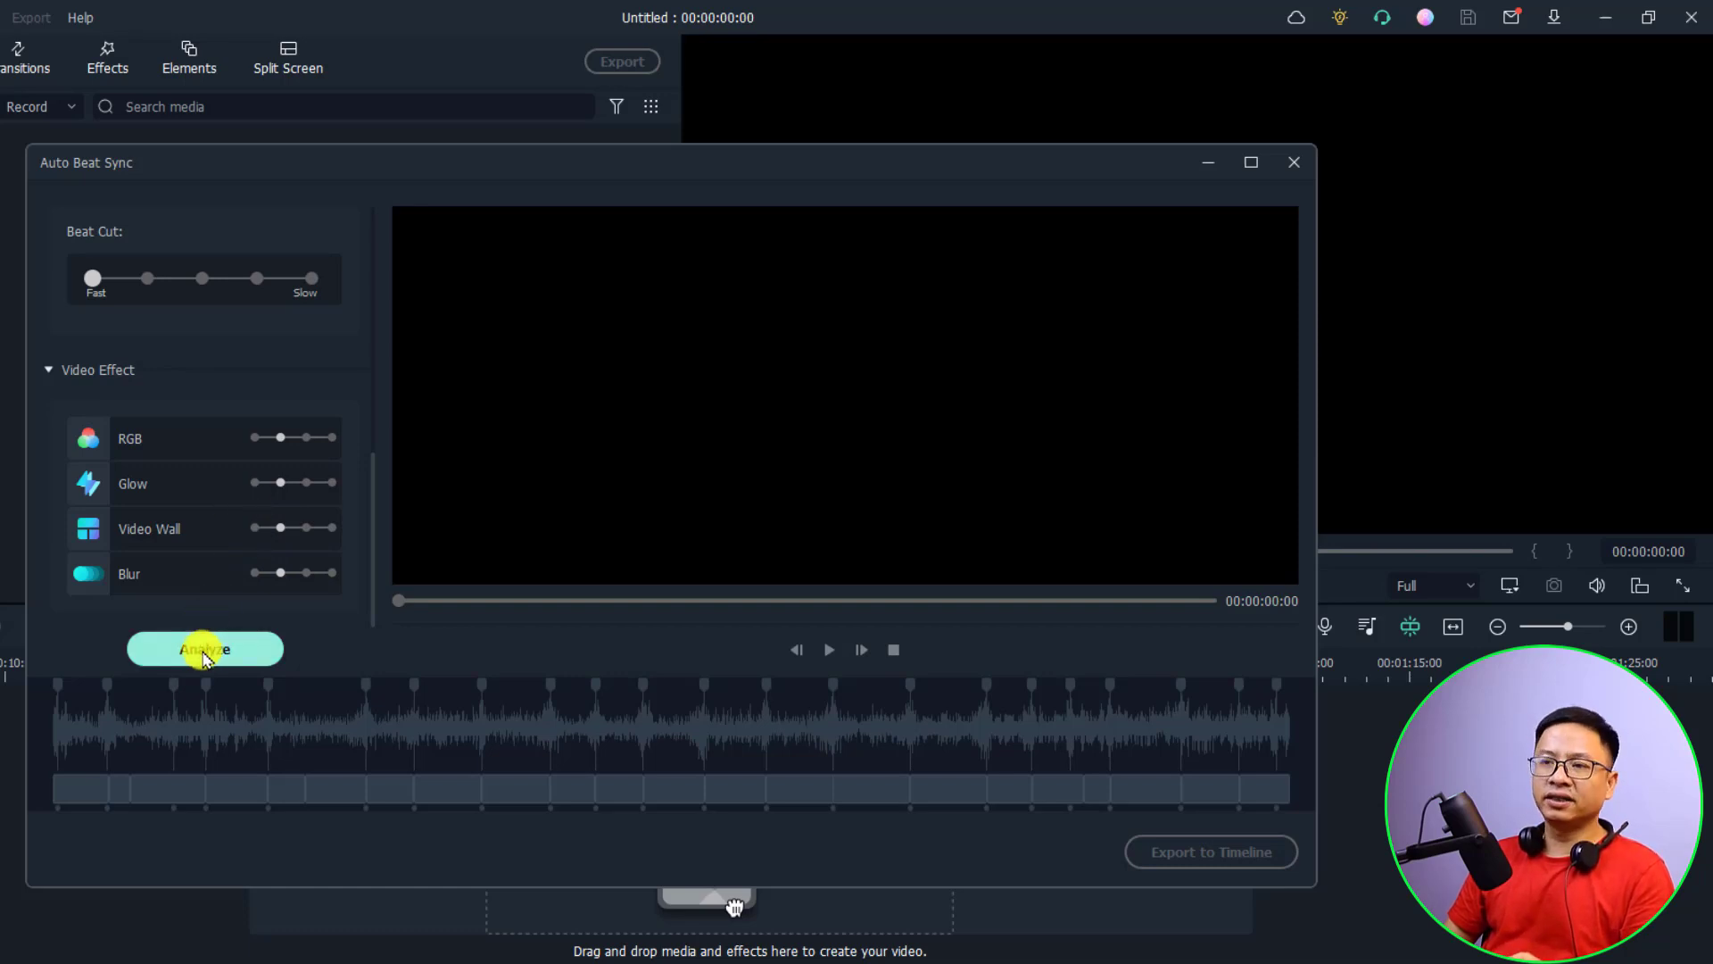
pyautogui.click(204, 652)
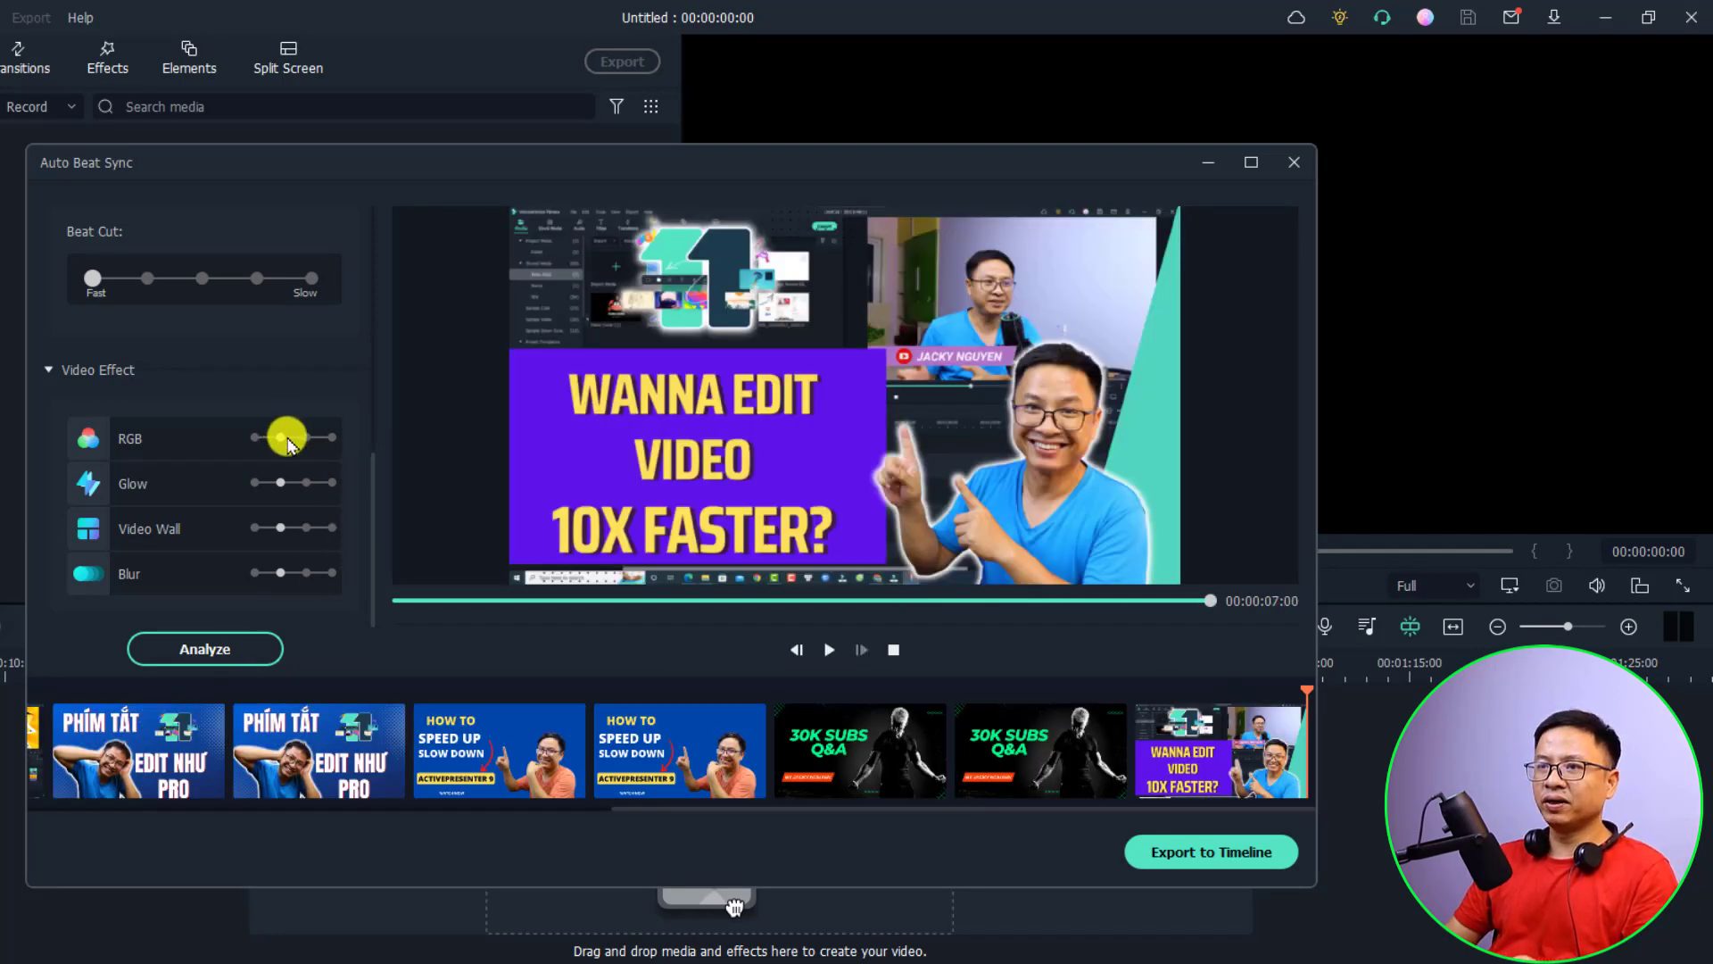
# Max out the RGB, Glow, Video Wall and Blur effects and re-analyze the montage
pyautogui.moveTo(287, 437); pyautogui.dragTo(337, 575)
pyautogui.click(270, 574)
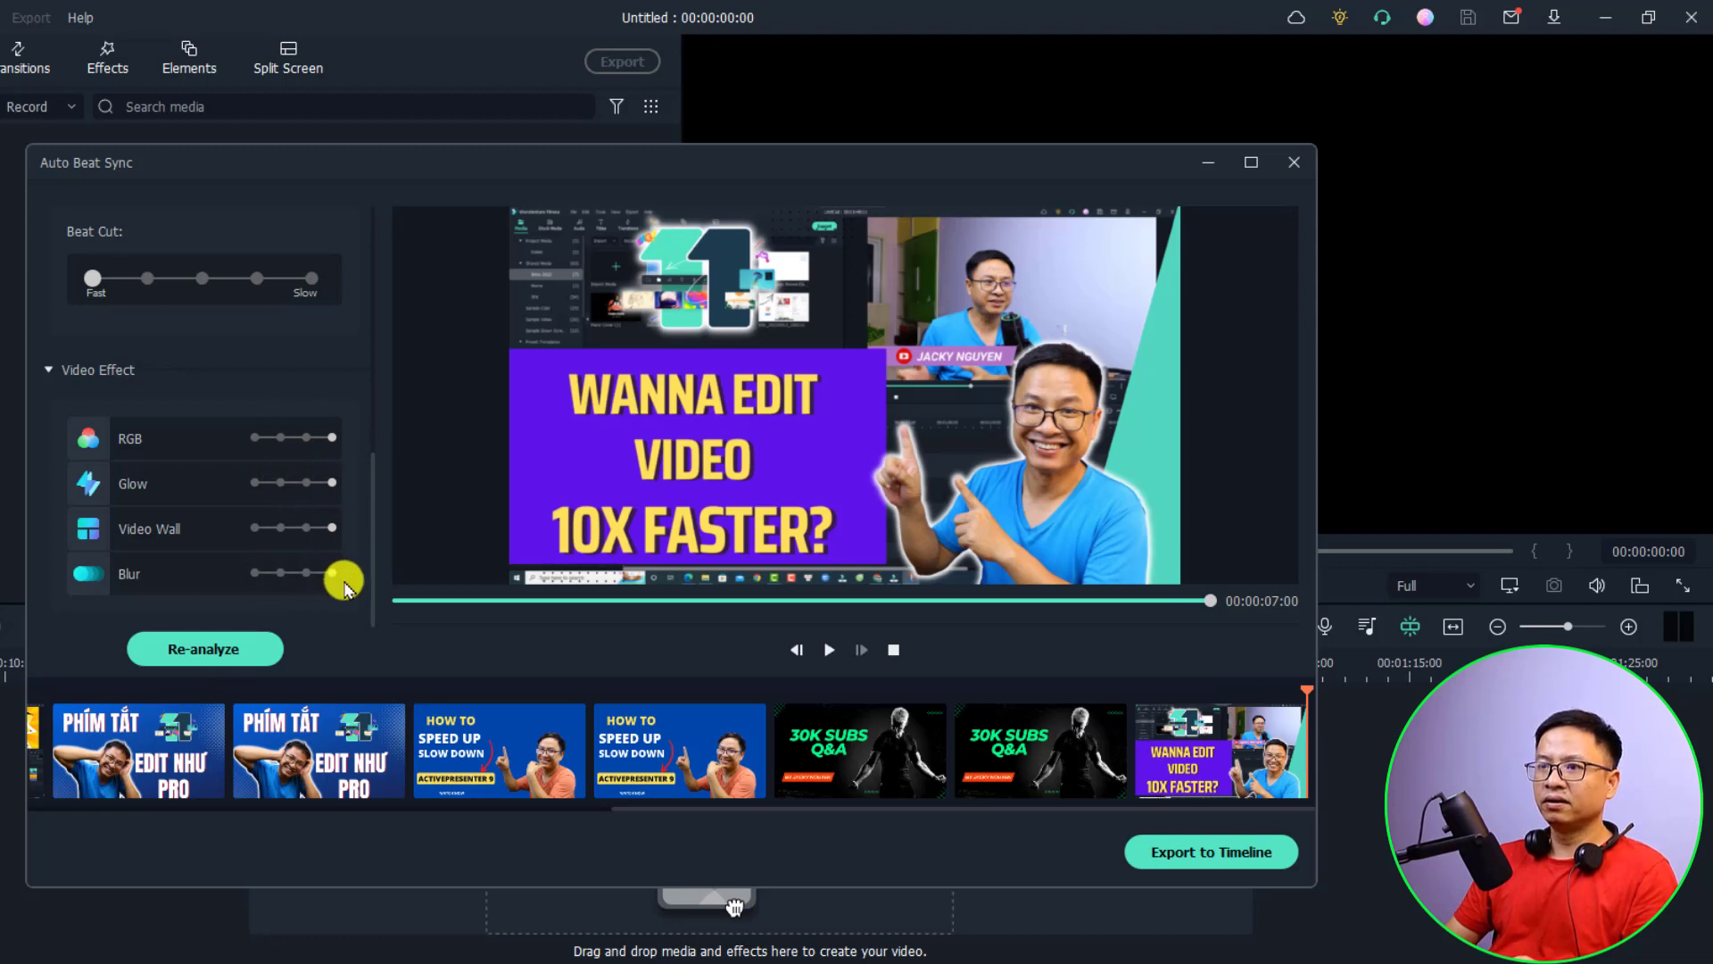
pyautogui.click(230, 658)
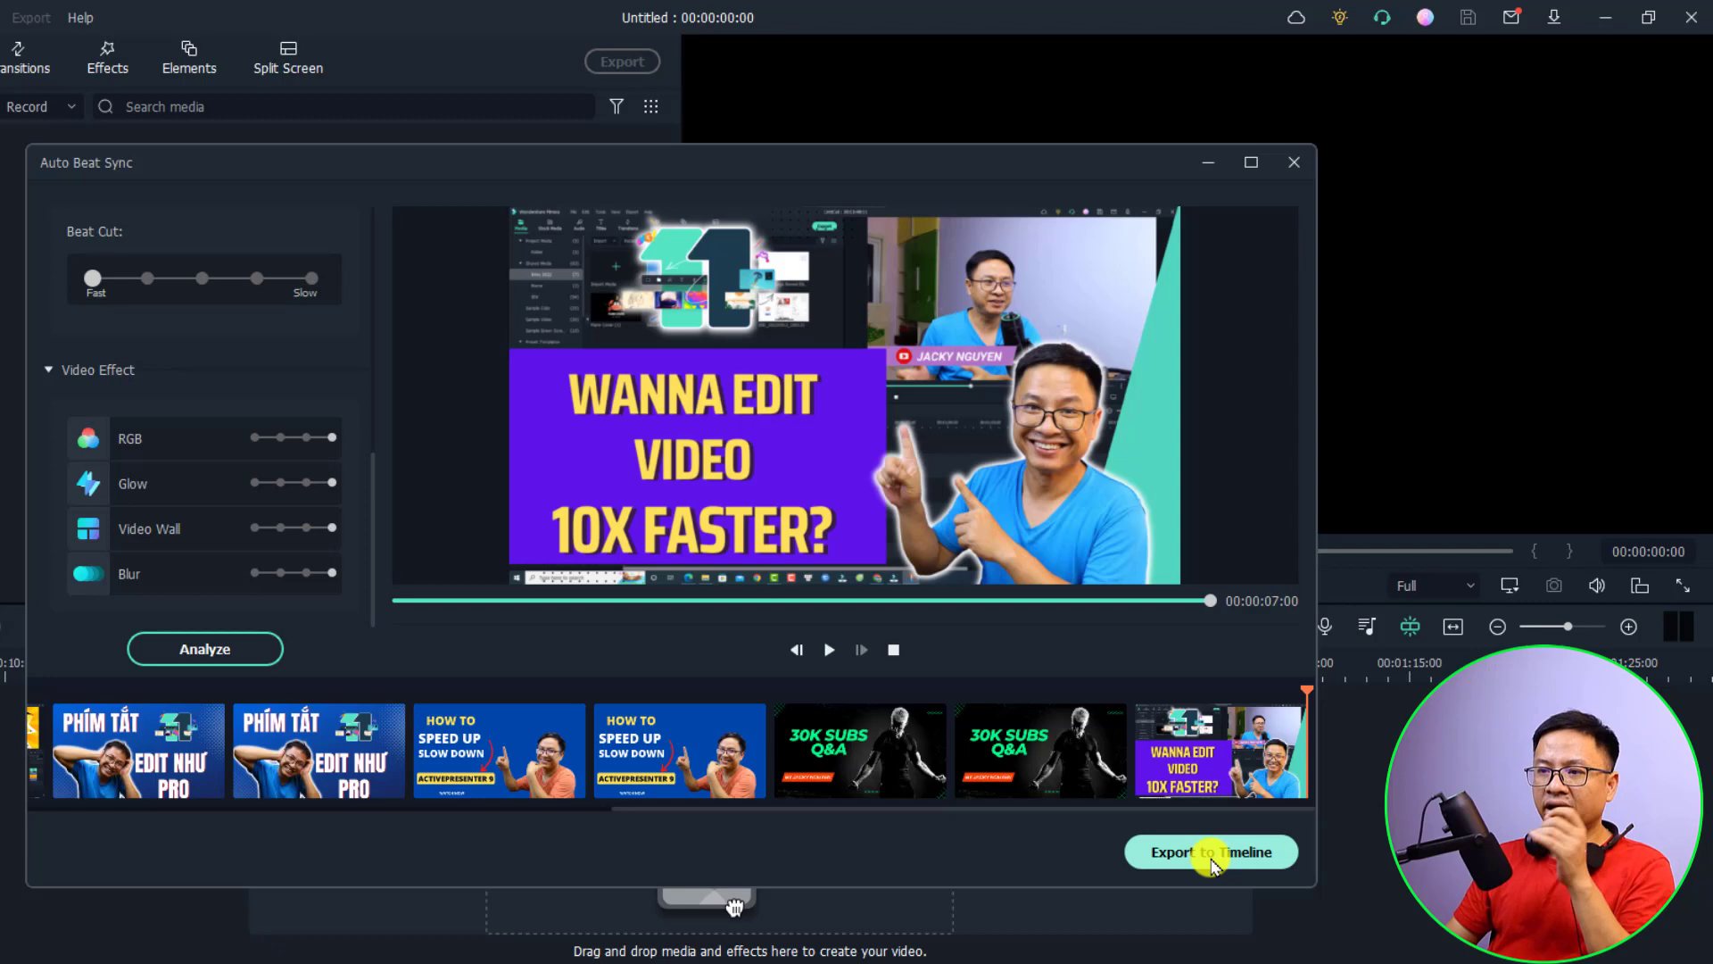
# Export the montage to the timeline, fit it to view, play it from the start, then select all clips
pyautogui.click(1204, 852)
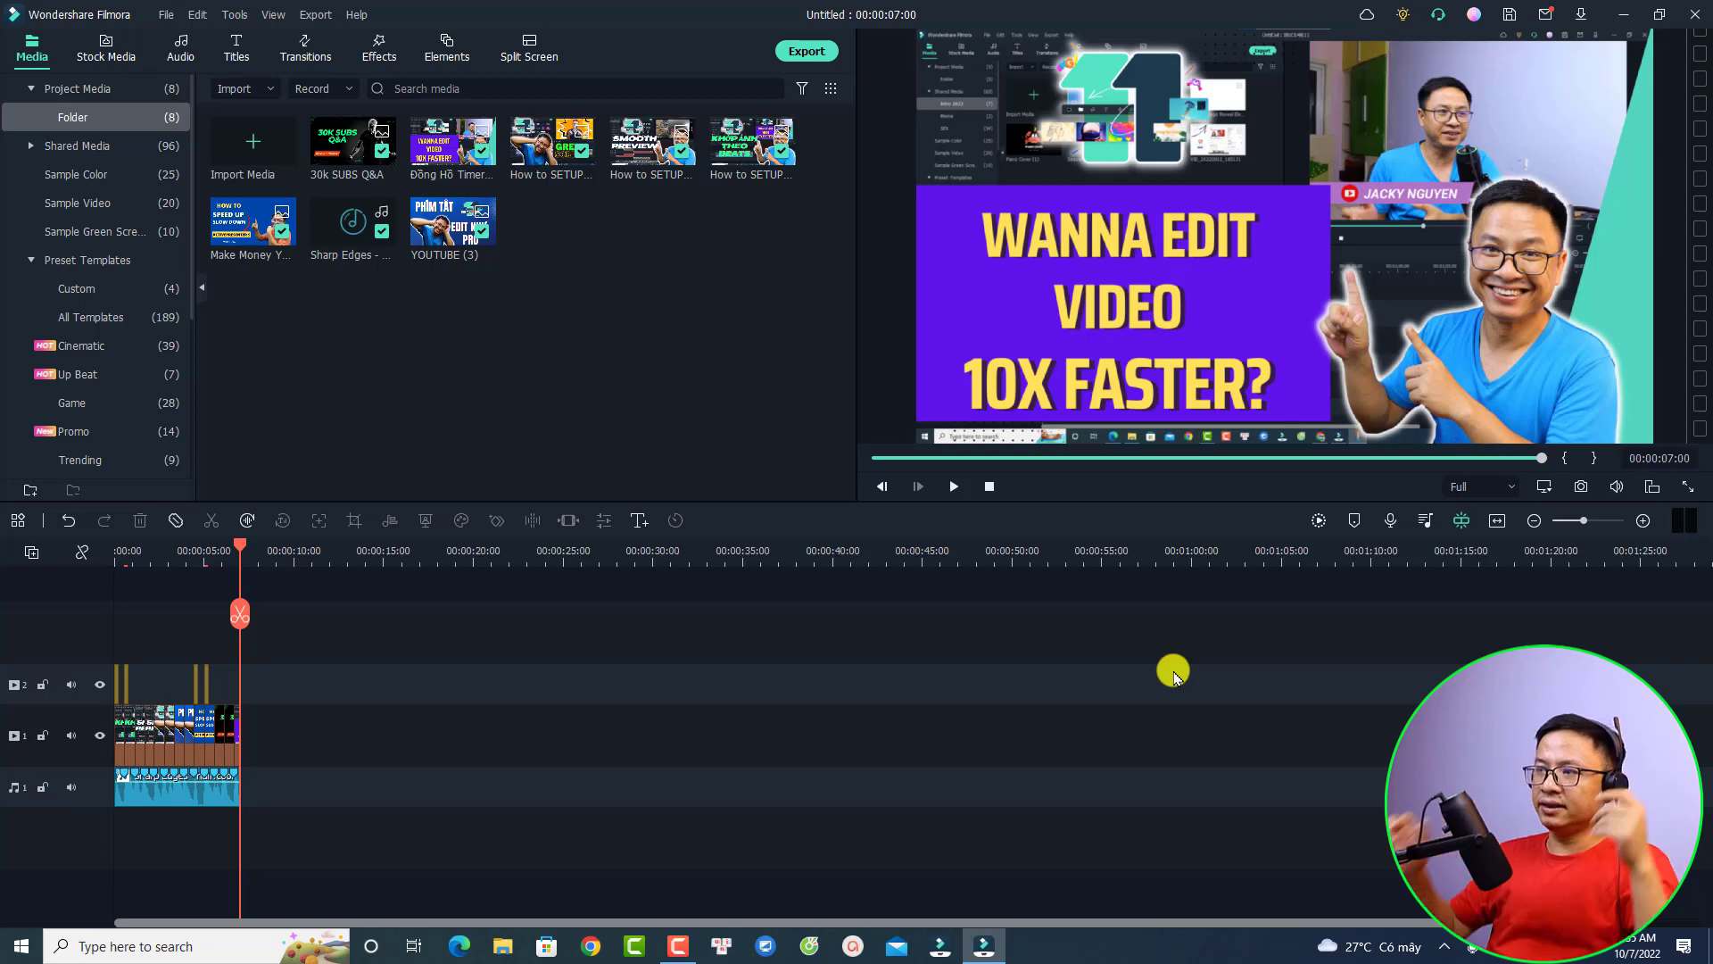
pyautogui.click(1500, 522)
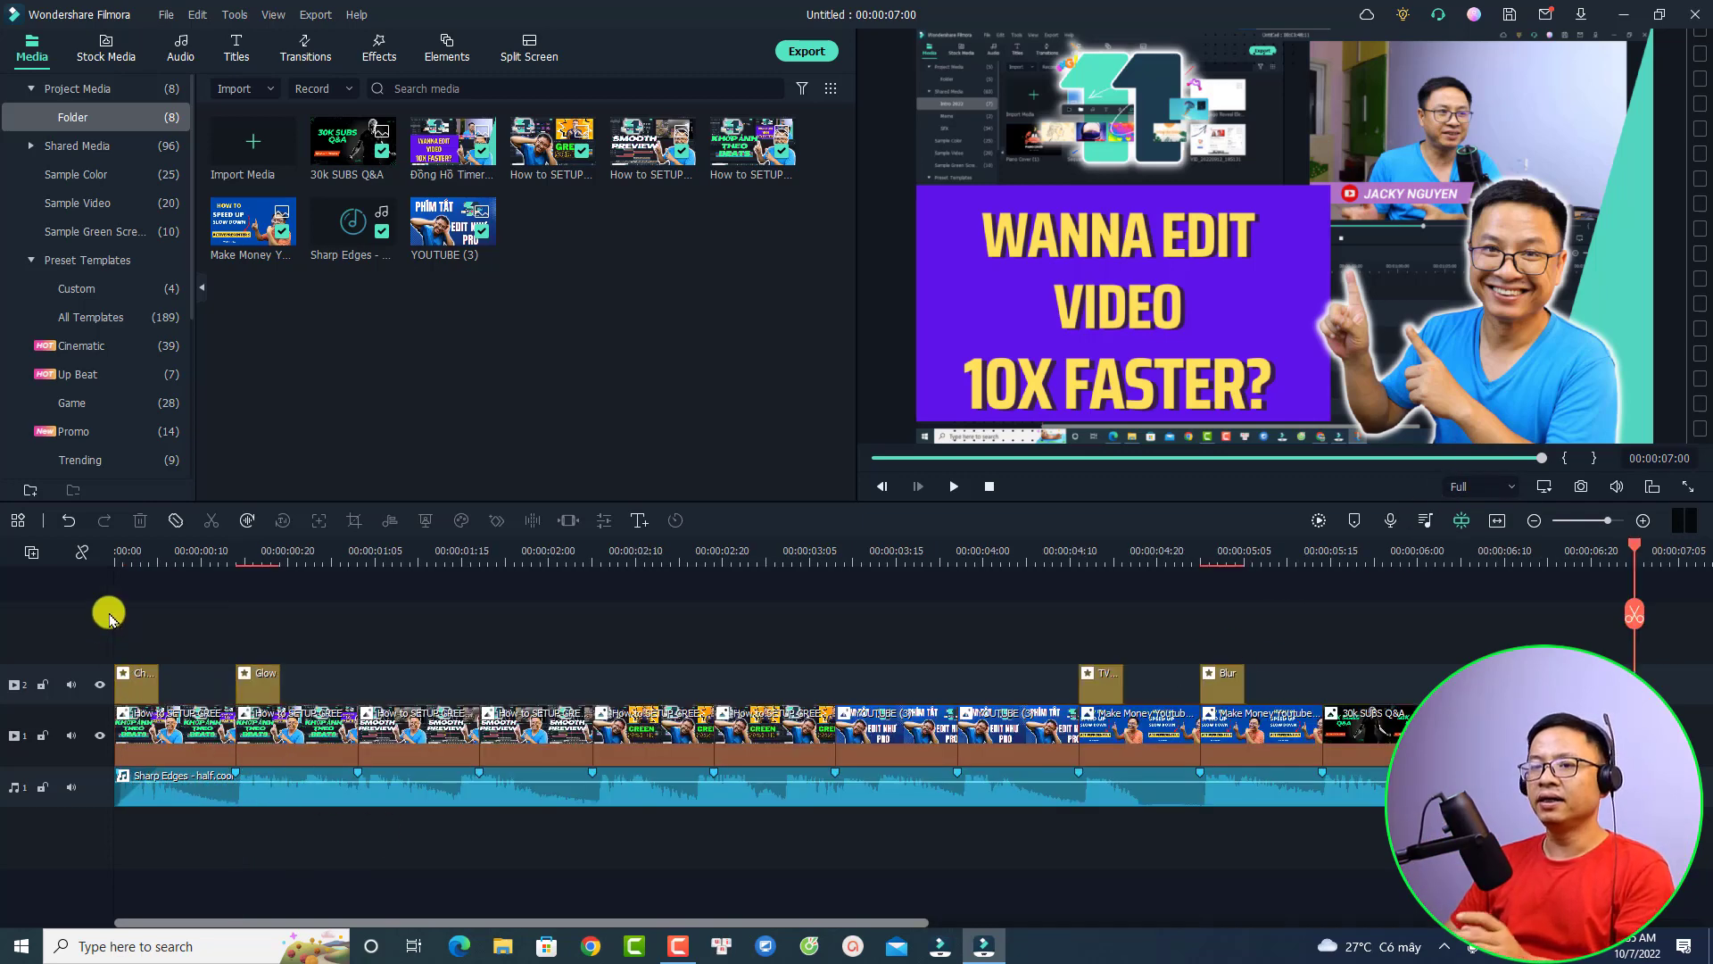
pyautogui.click(125, 551)
pyautogui.moveTo(125, 550); pyautogui.dragTo(84, 547)
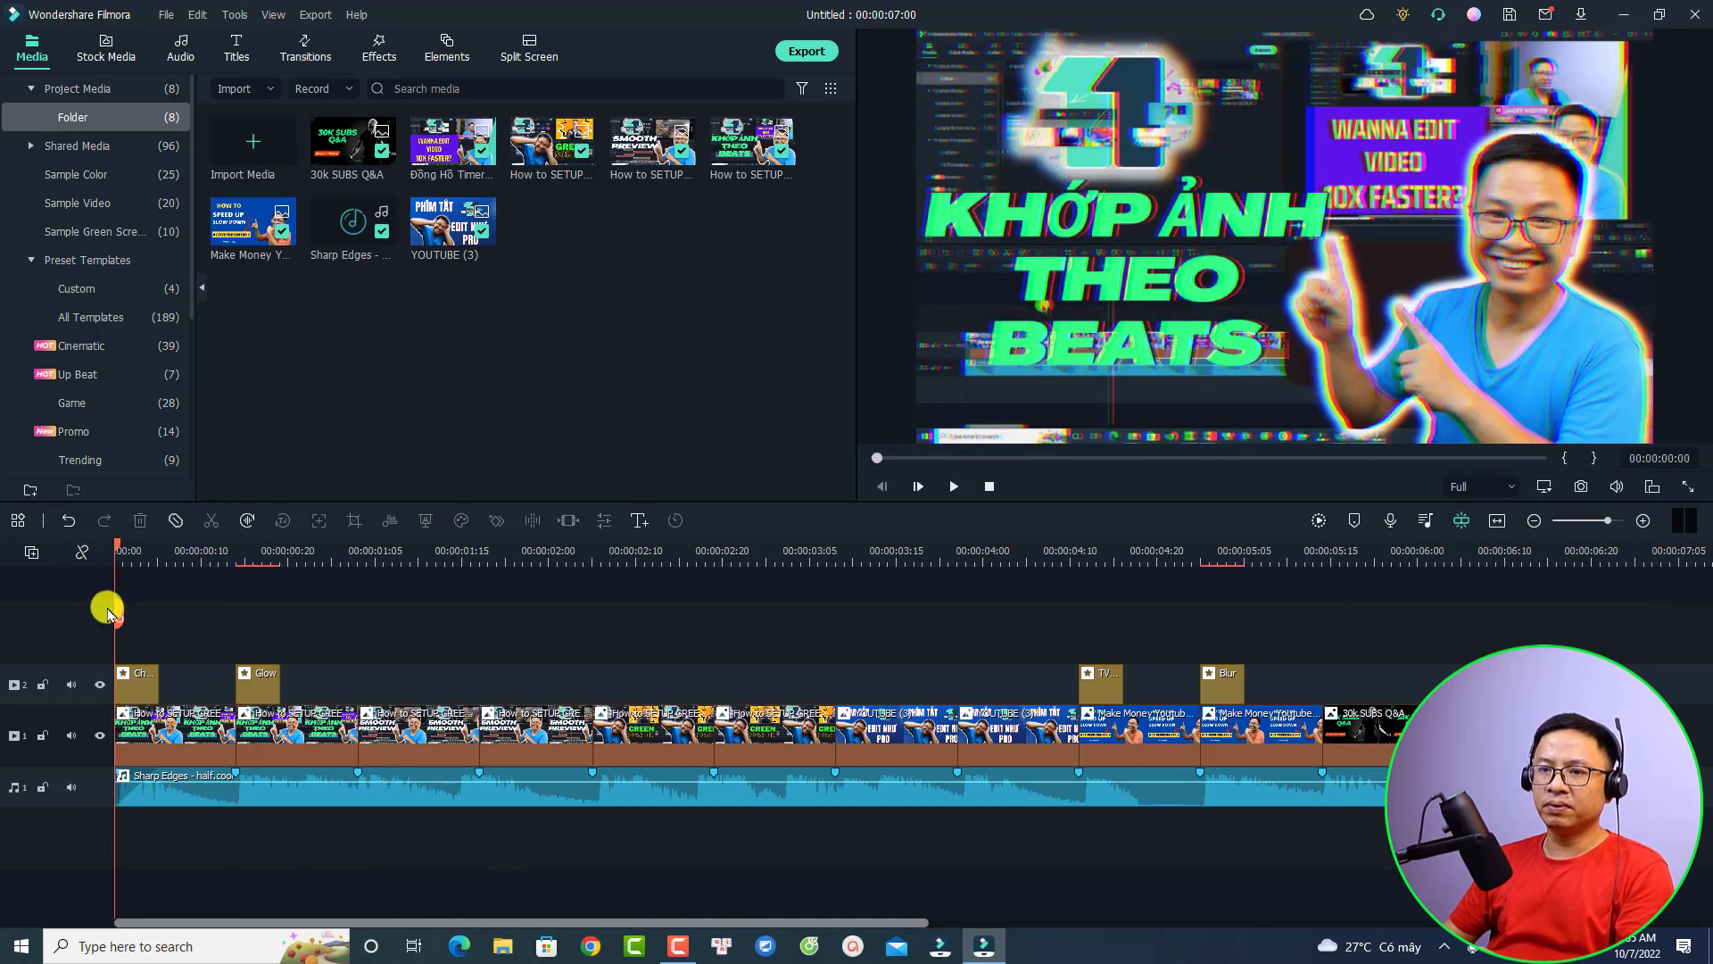
pyautogui.press('space')
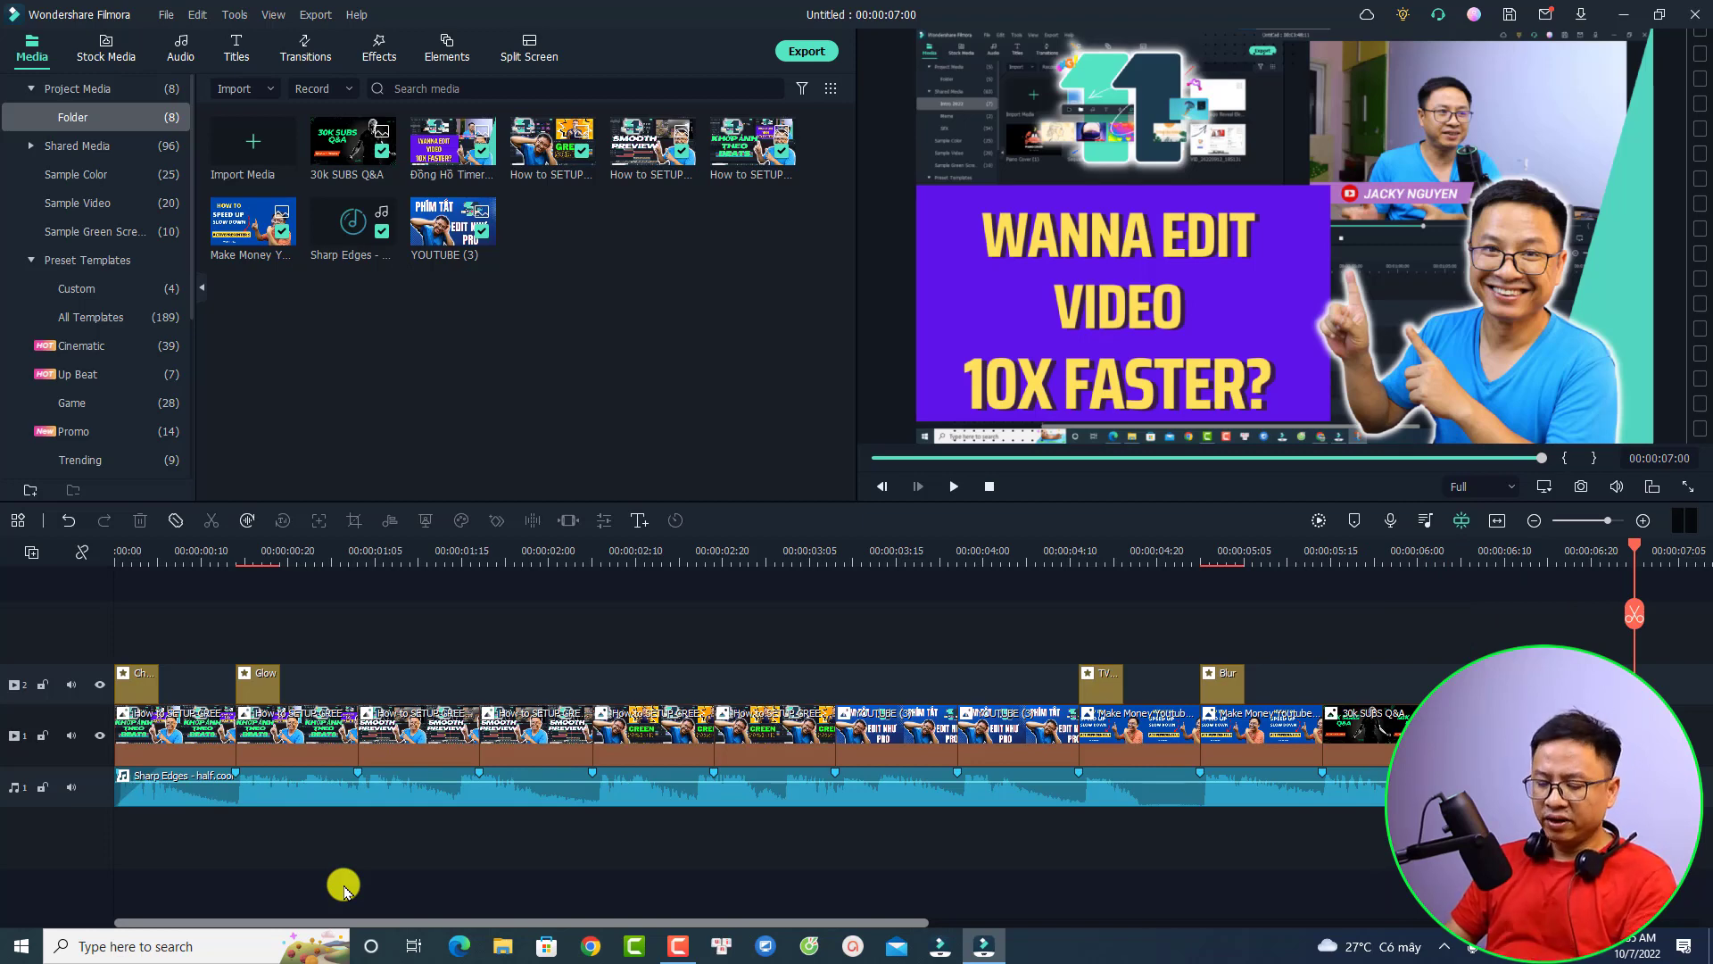
pyautogui.hotkey('ctrl', 'a')
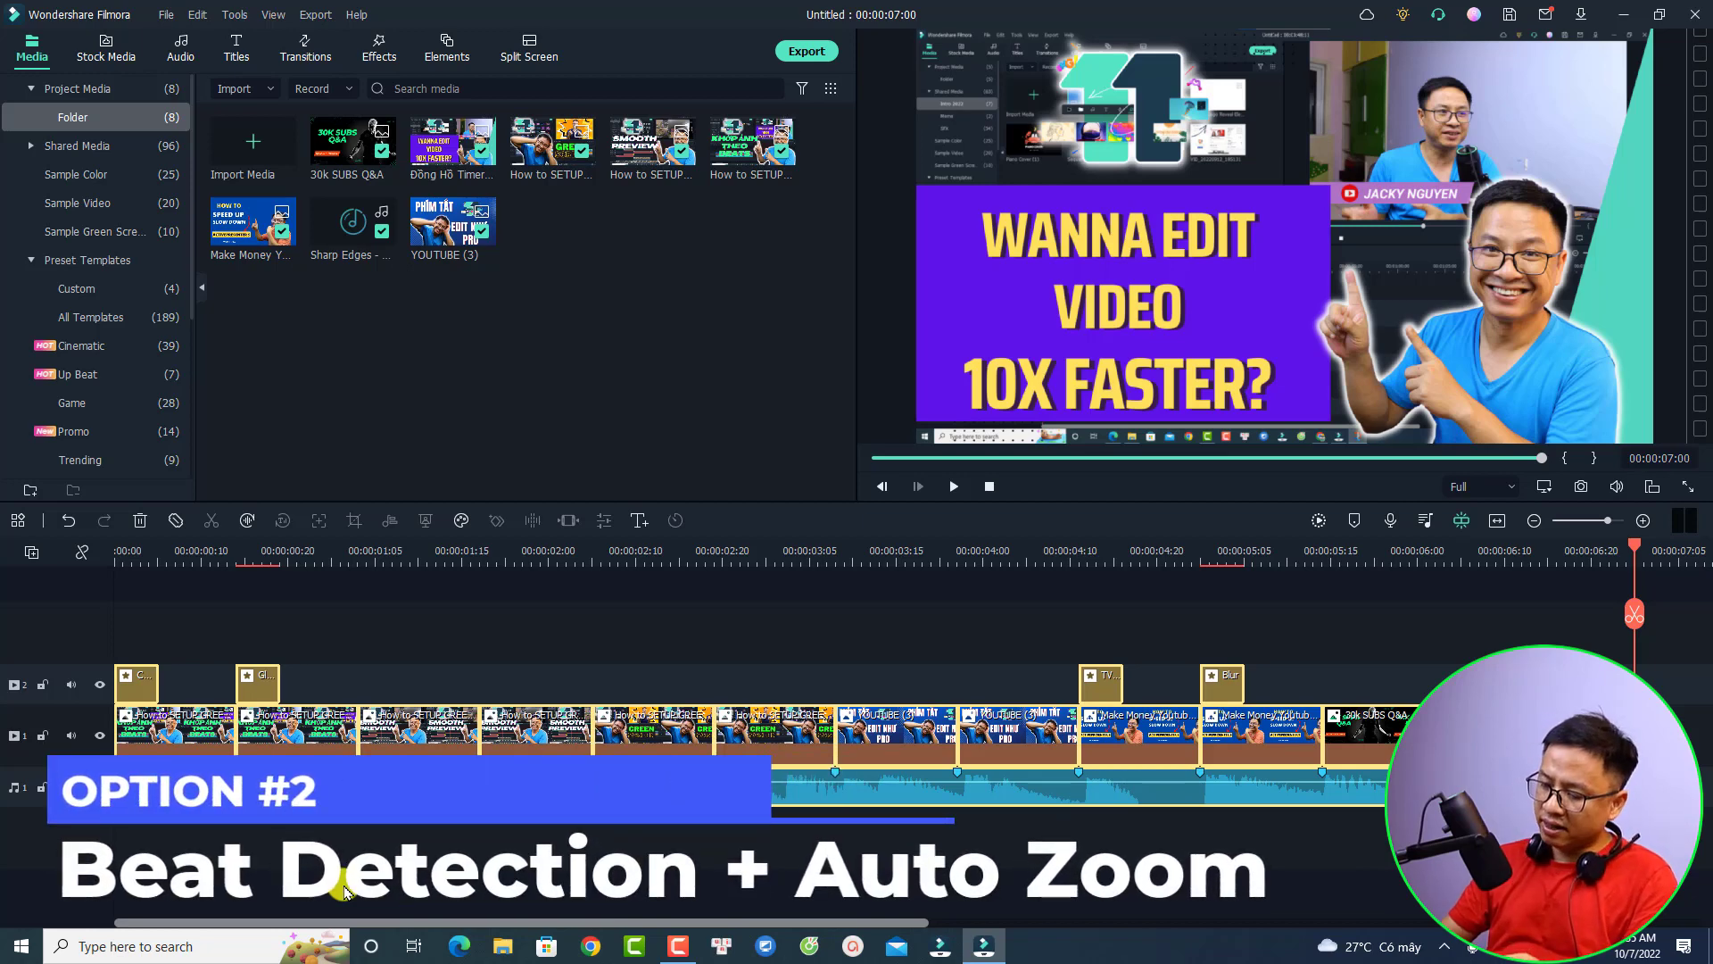
# Clear the timeline and run beat detection on the Sharp Edges music
pyautogui.press('Delete')
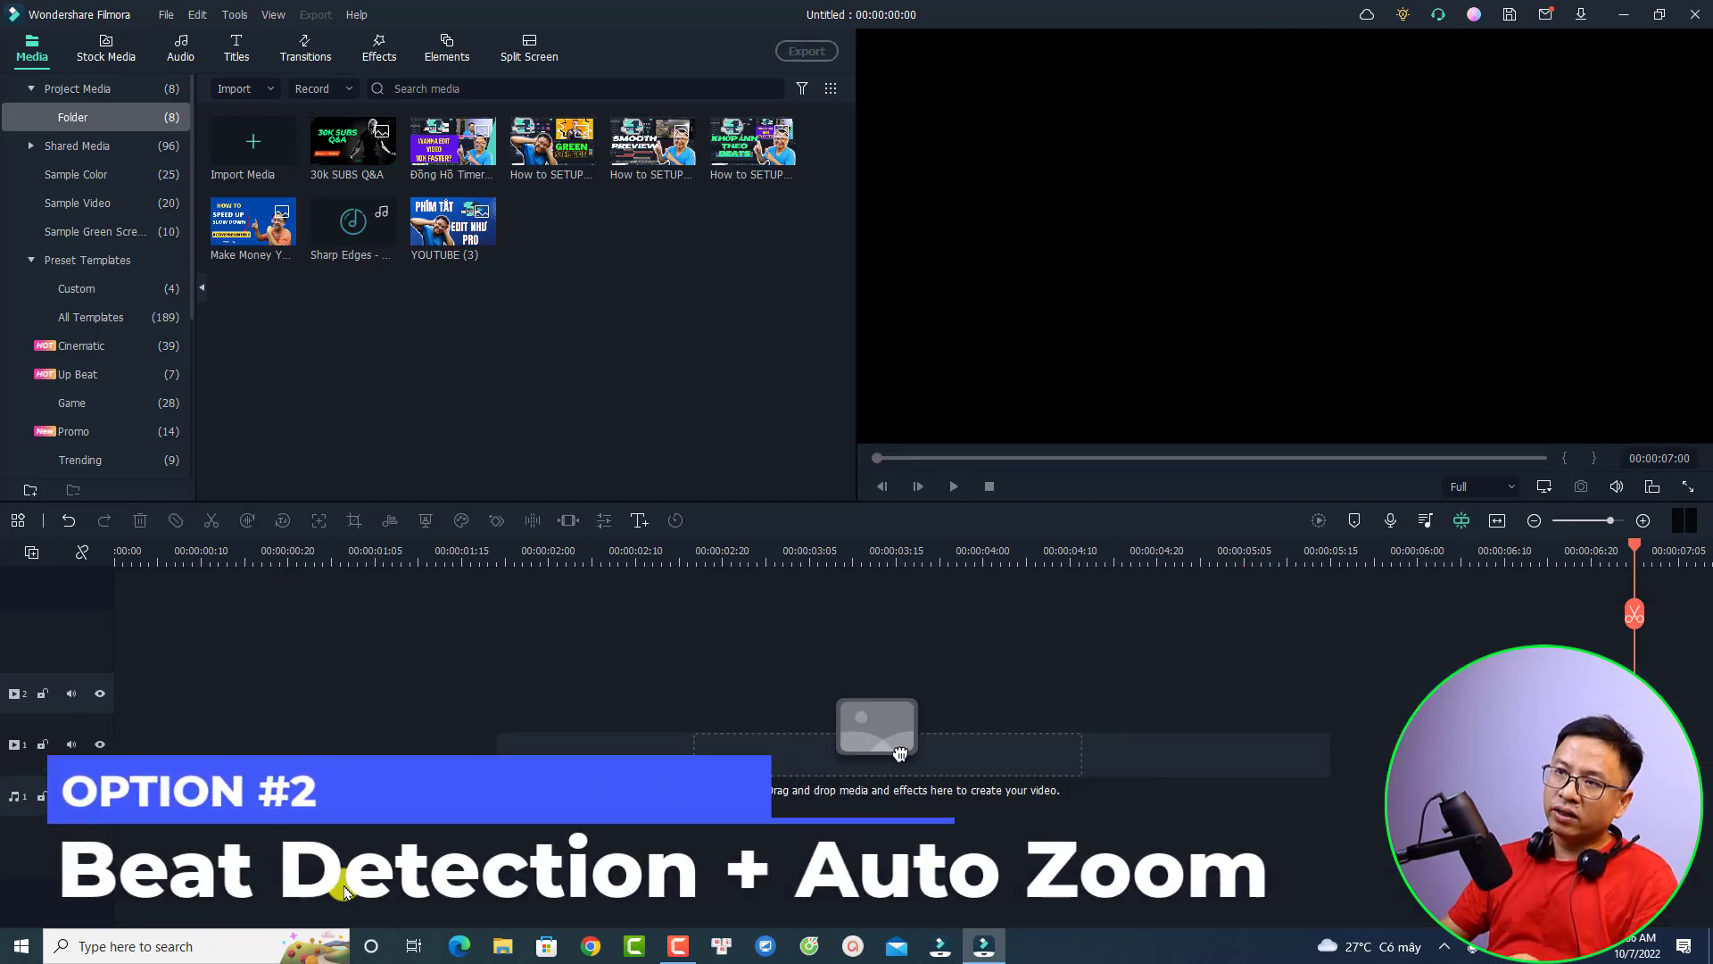
pyautogui.doubleClick(339, 232)
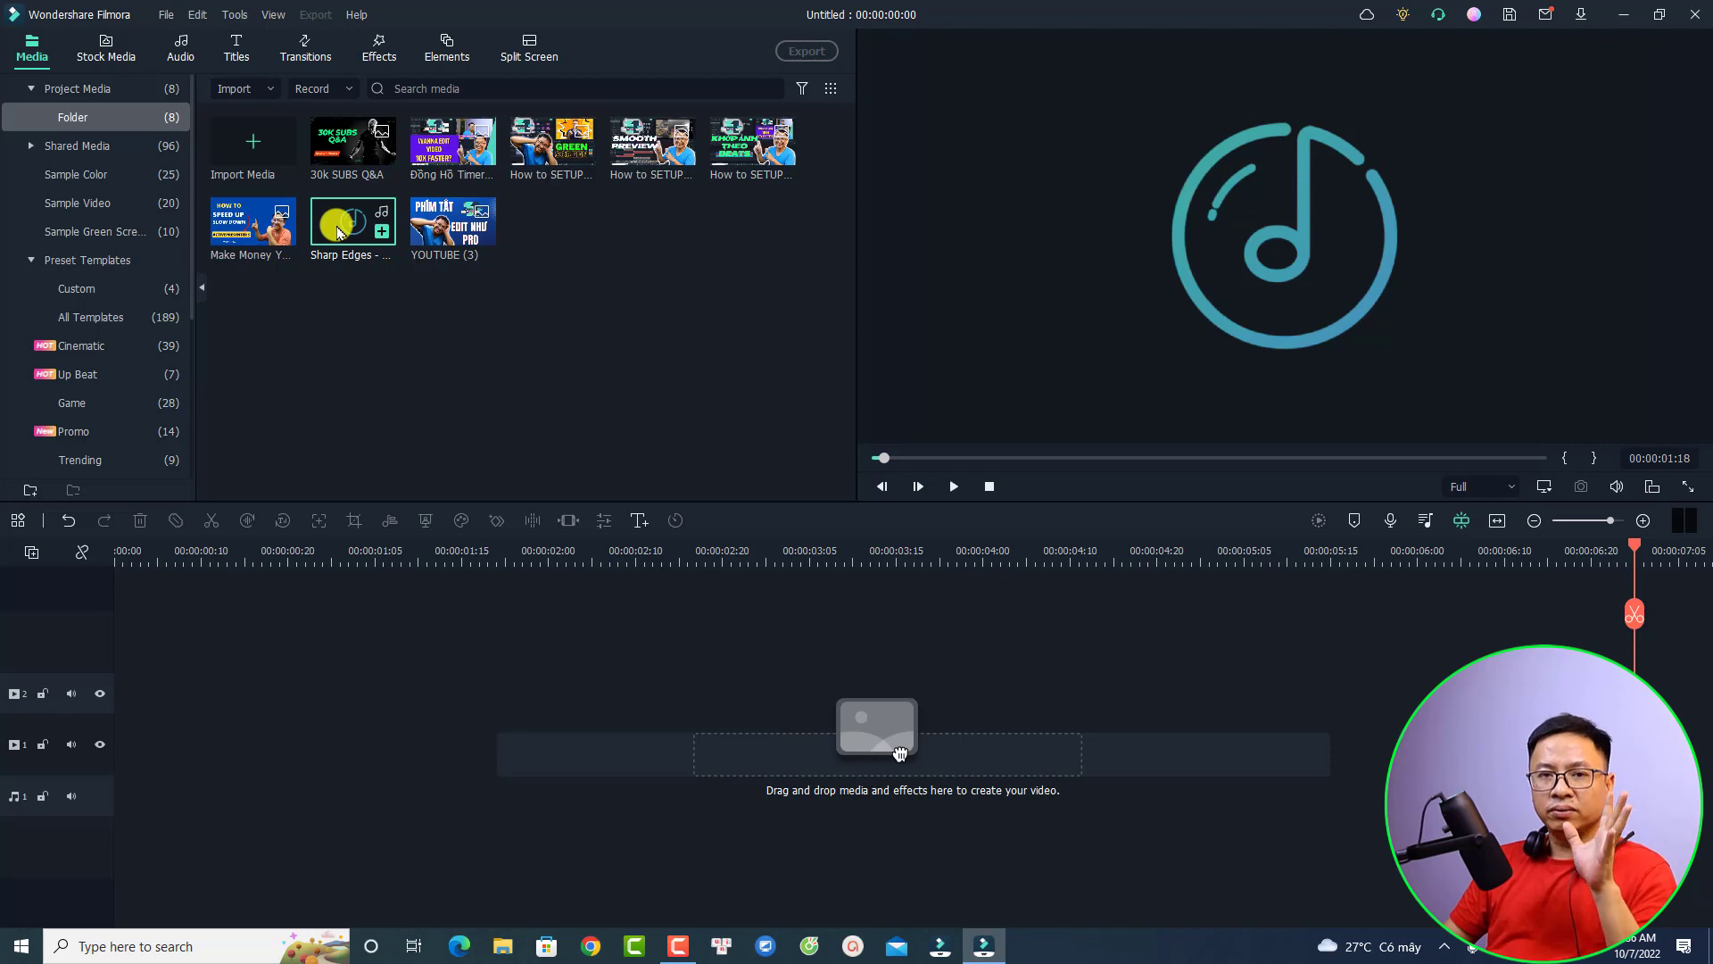
pyautogui.rightClick(342, 237)
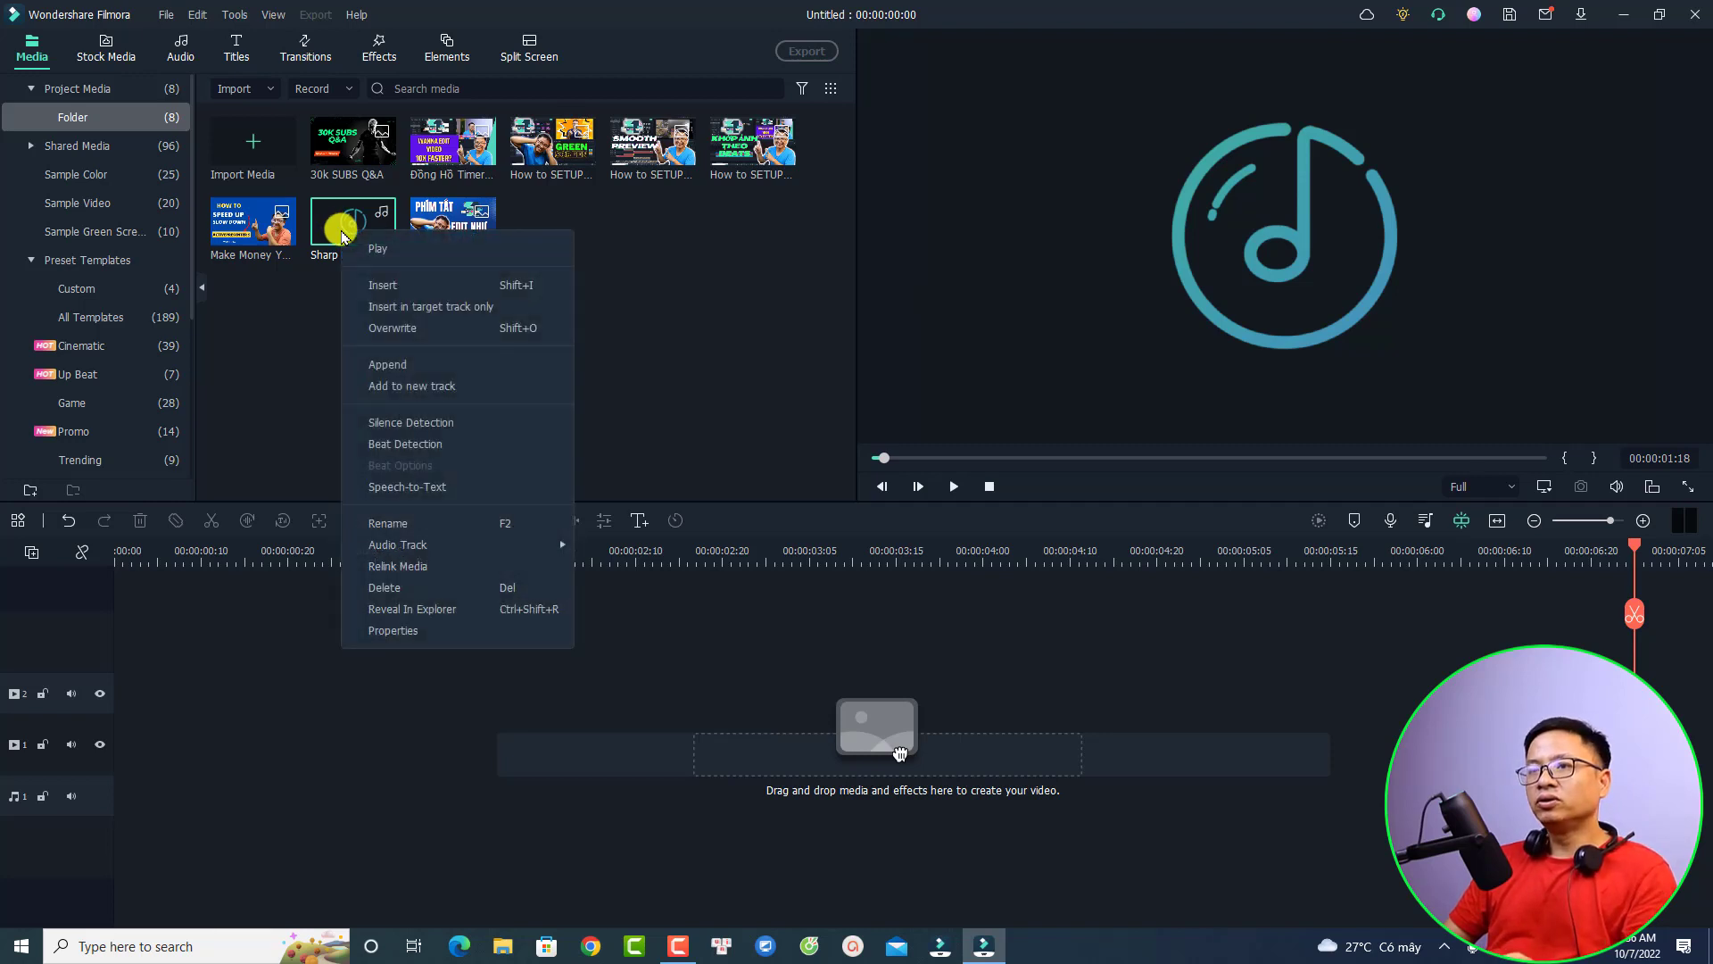
pyautogui.click(411, 443)
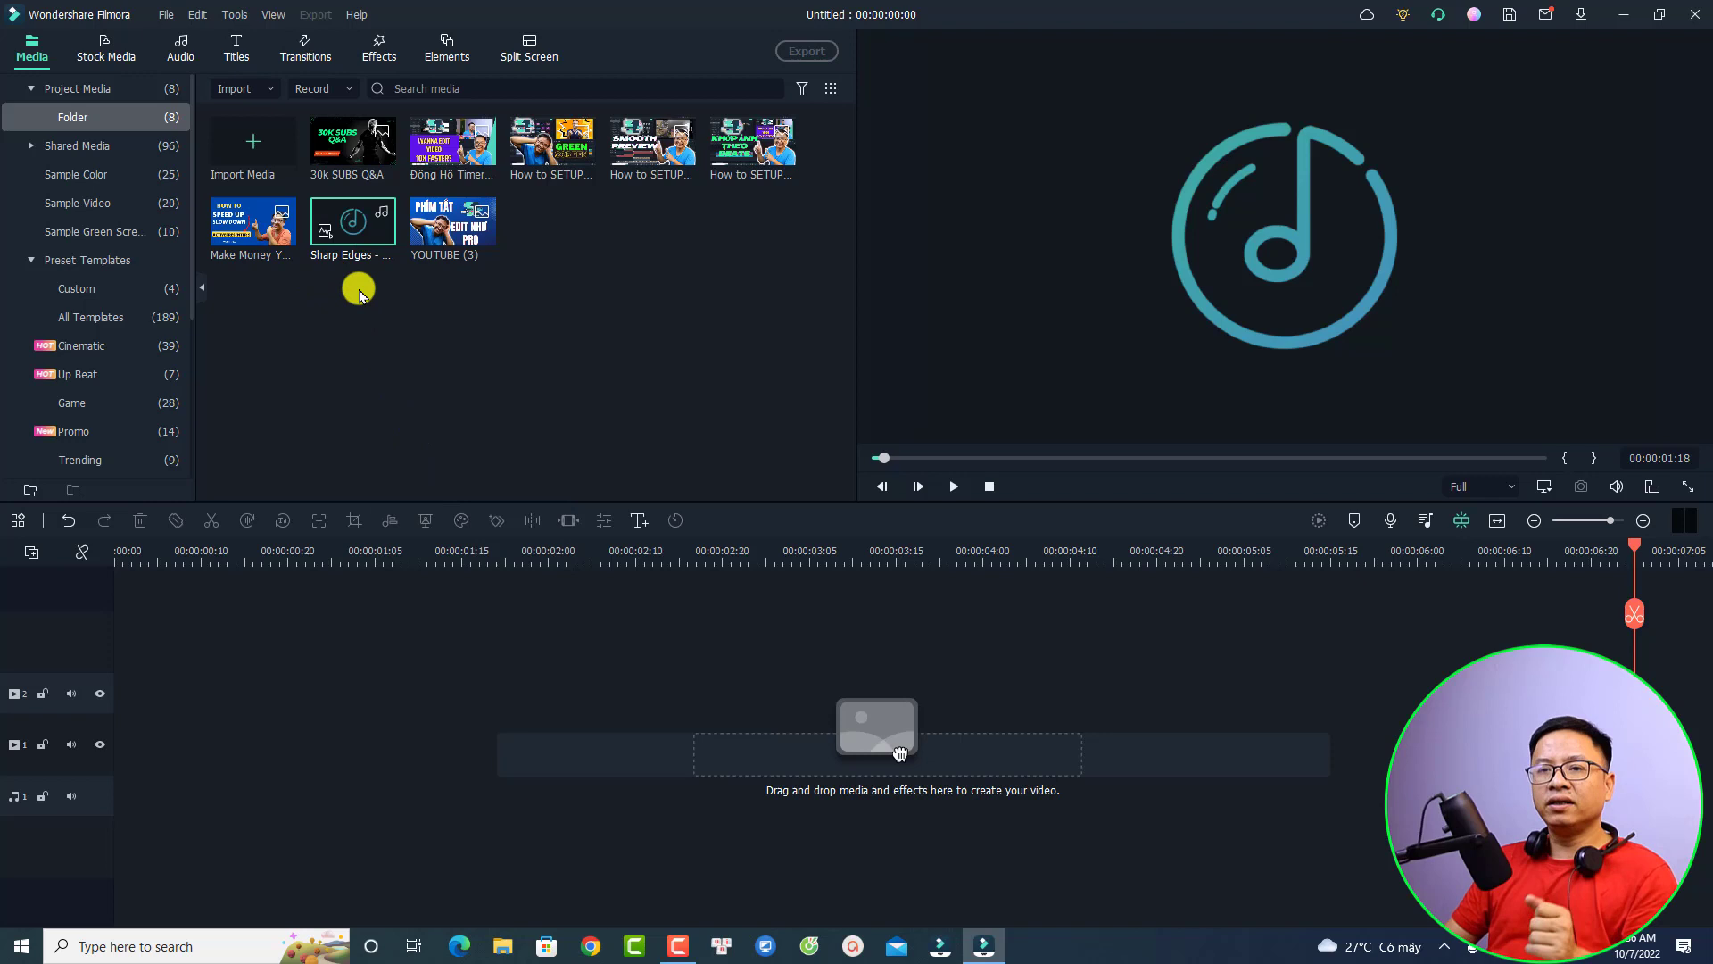
# In Beat Options, set highlight offset to 2 with every 4th beat highlighted, and reanalyze
pyautogui.rightClick(343, 236)
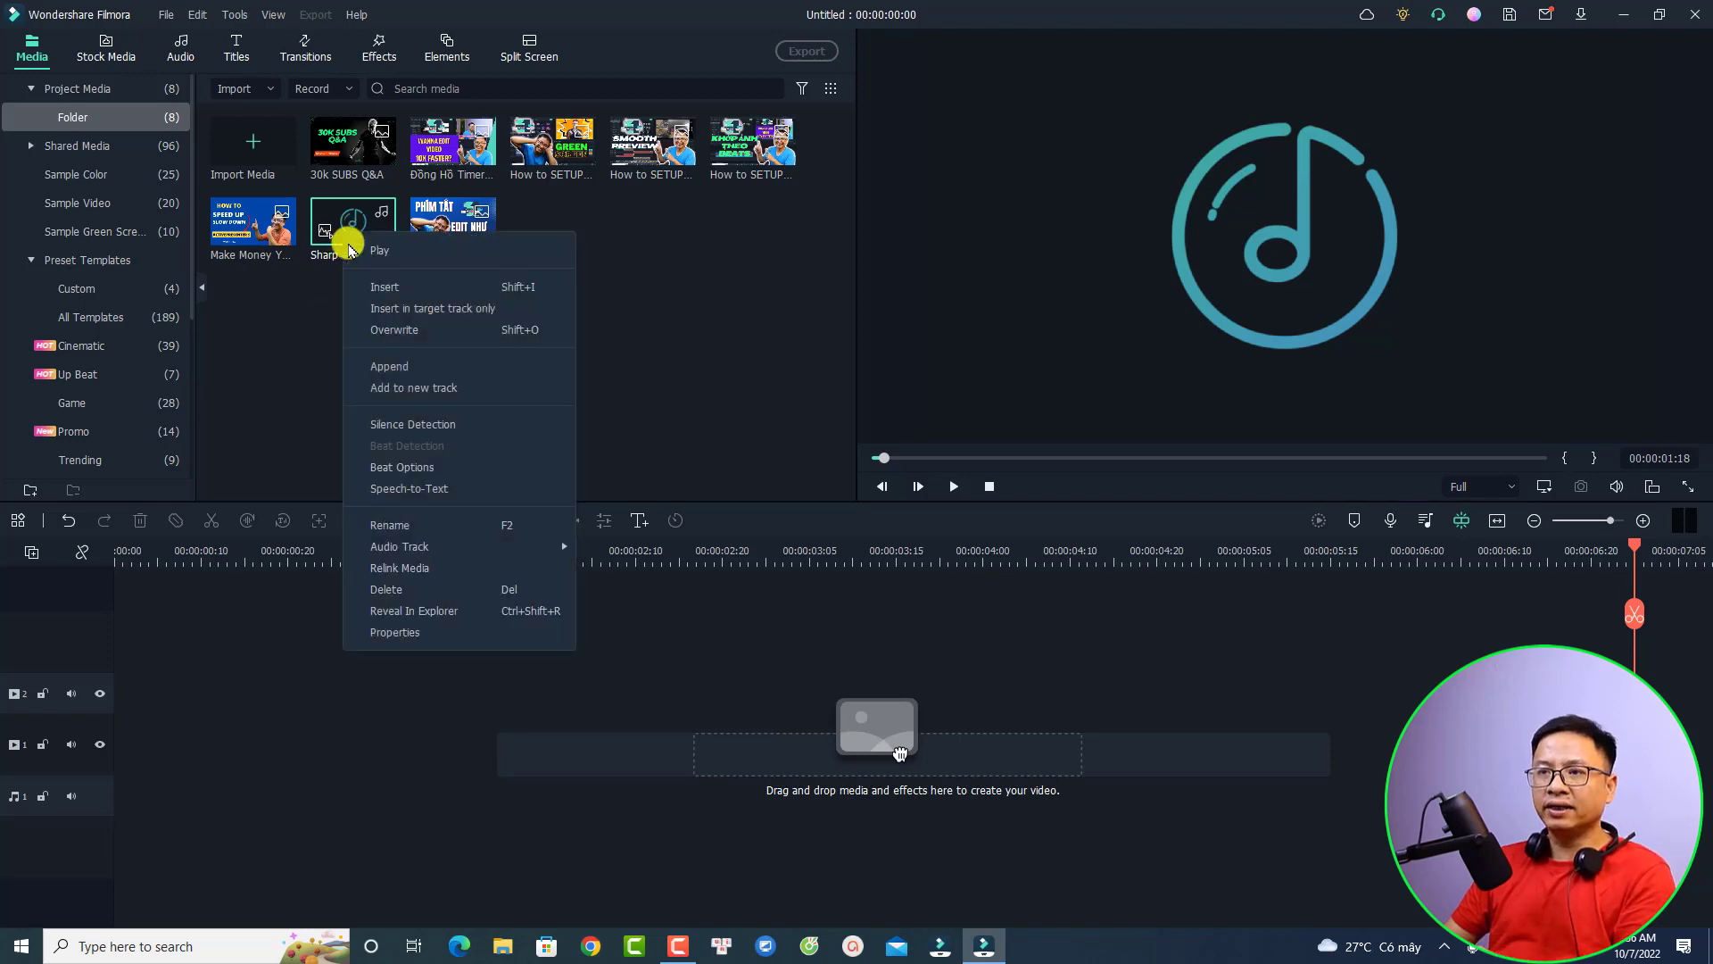
pyautogui.click(399, 466)
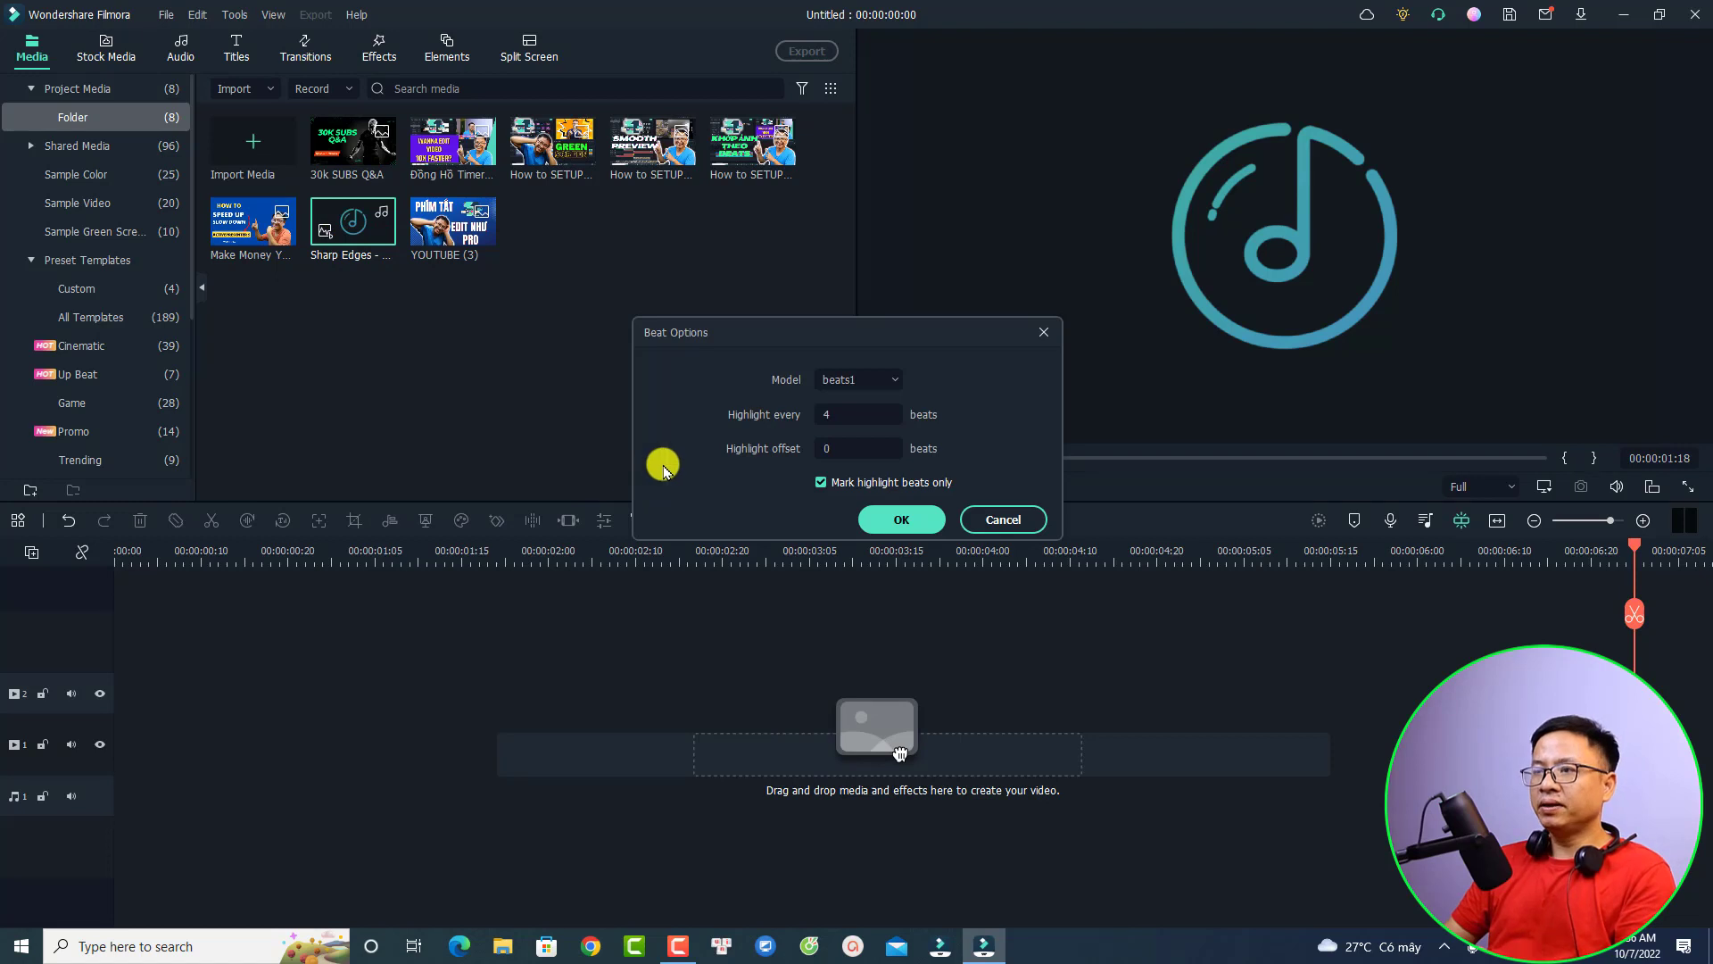
pyautogui.doubleClick(830, 446)
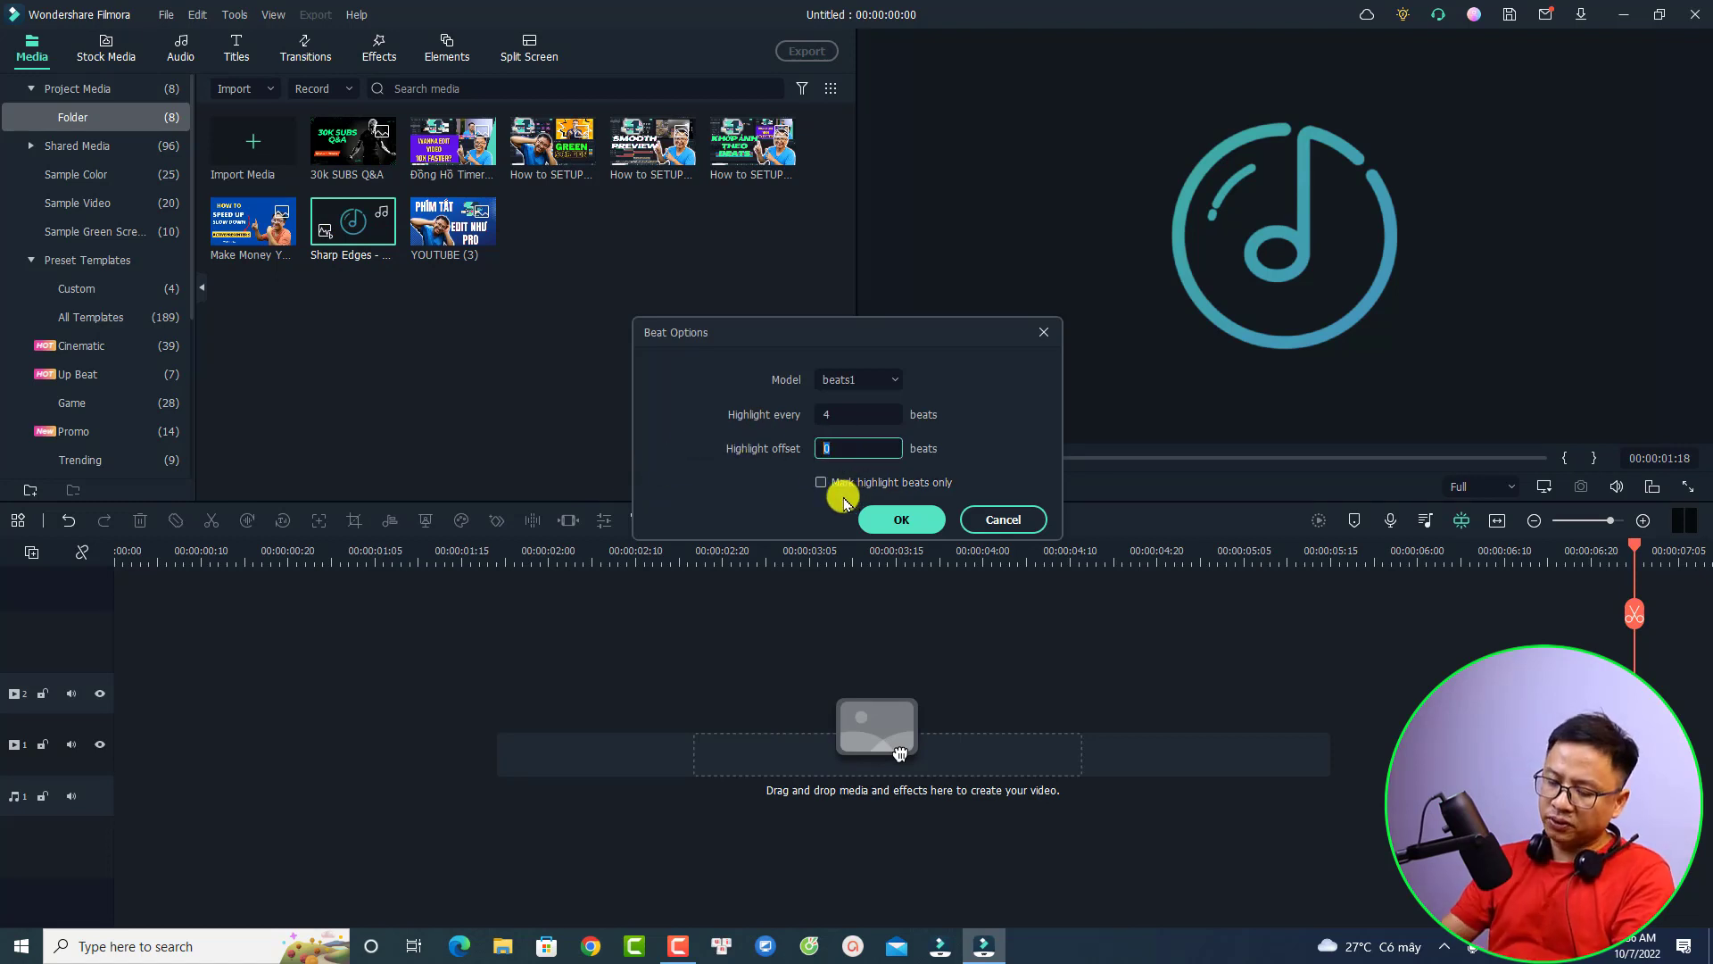
pyautogui.click(903, 521)
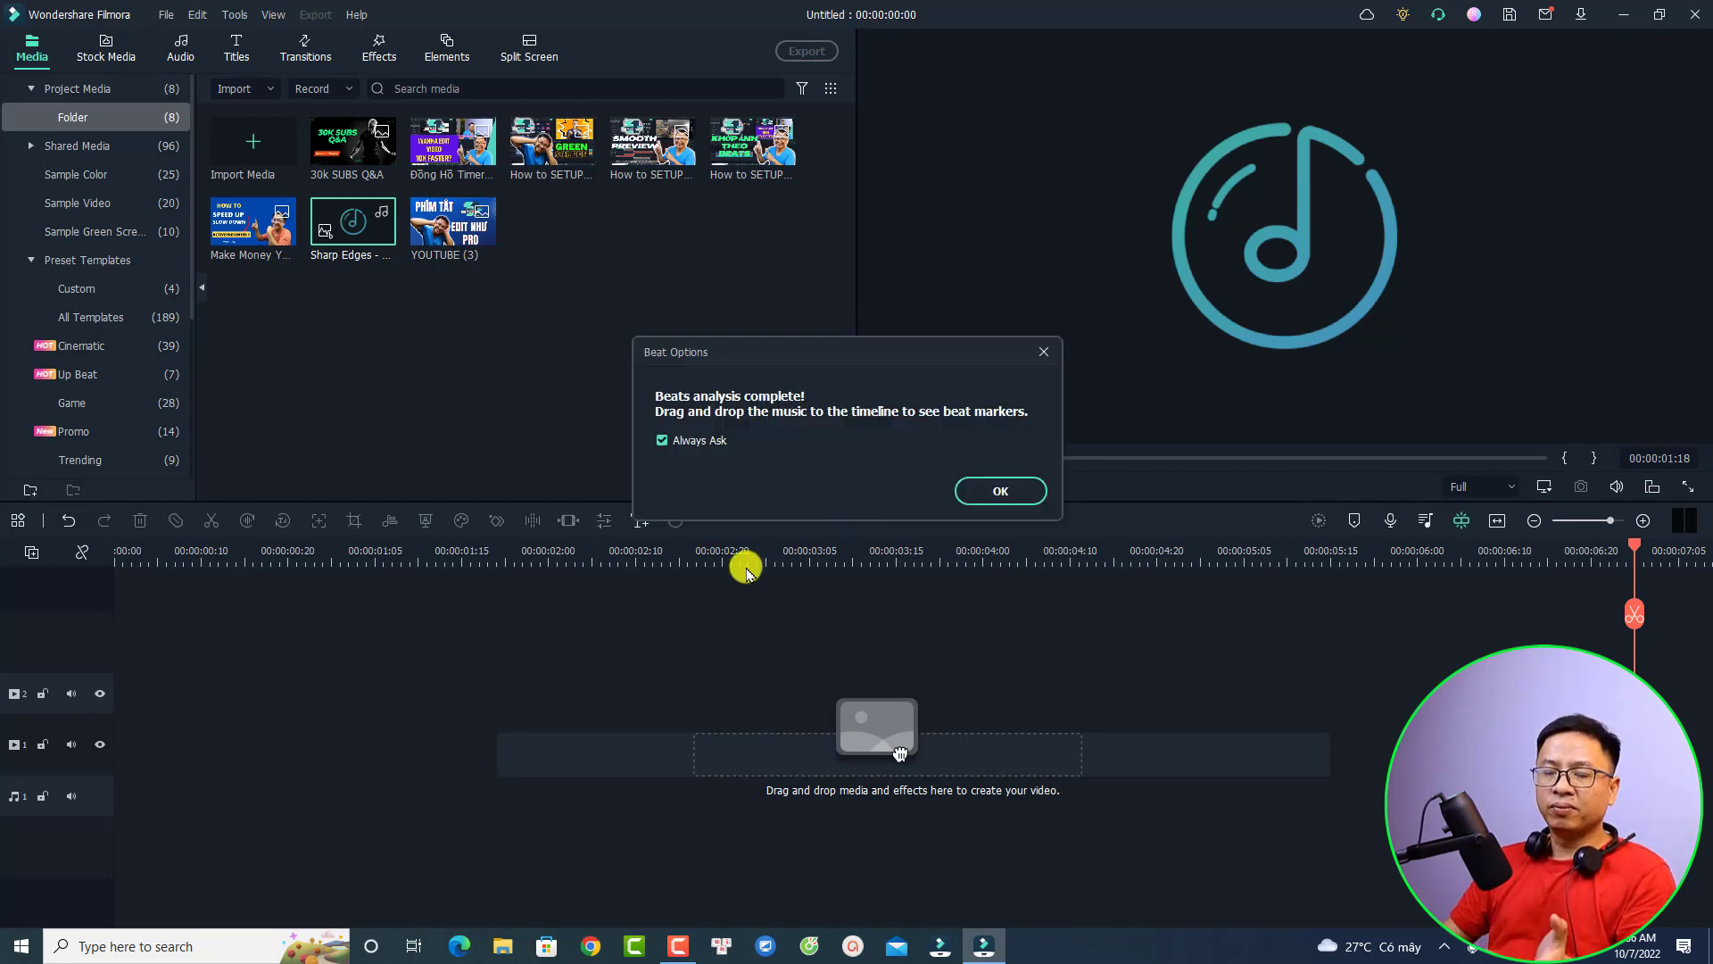
pyautogui.click(991, 493)
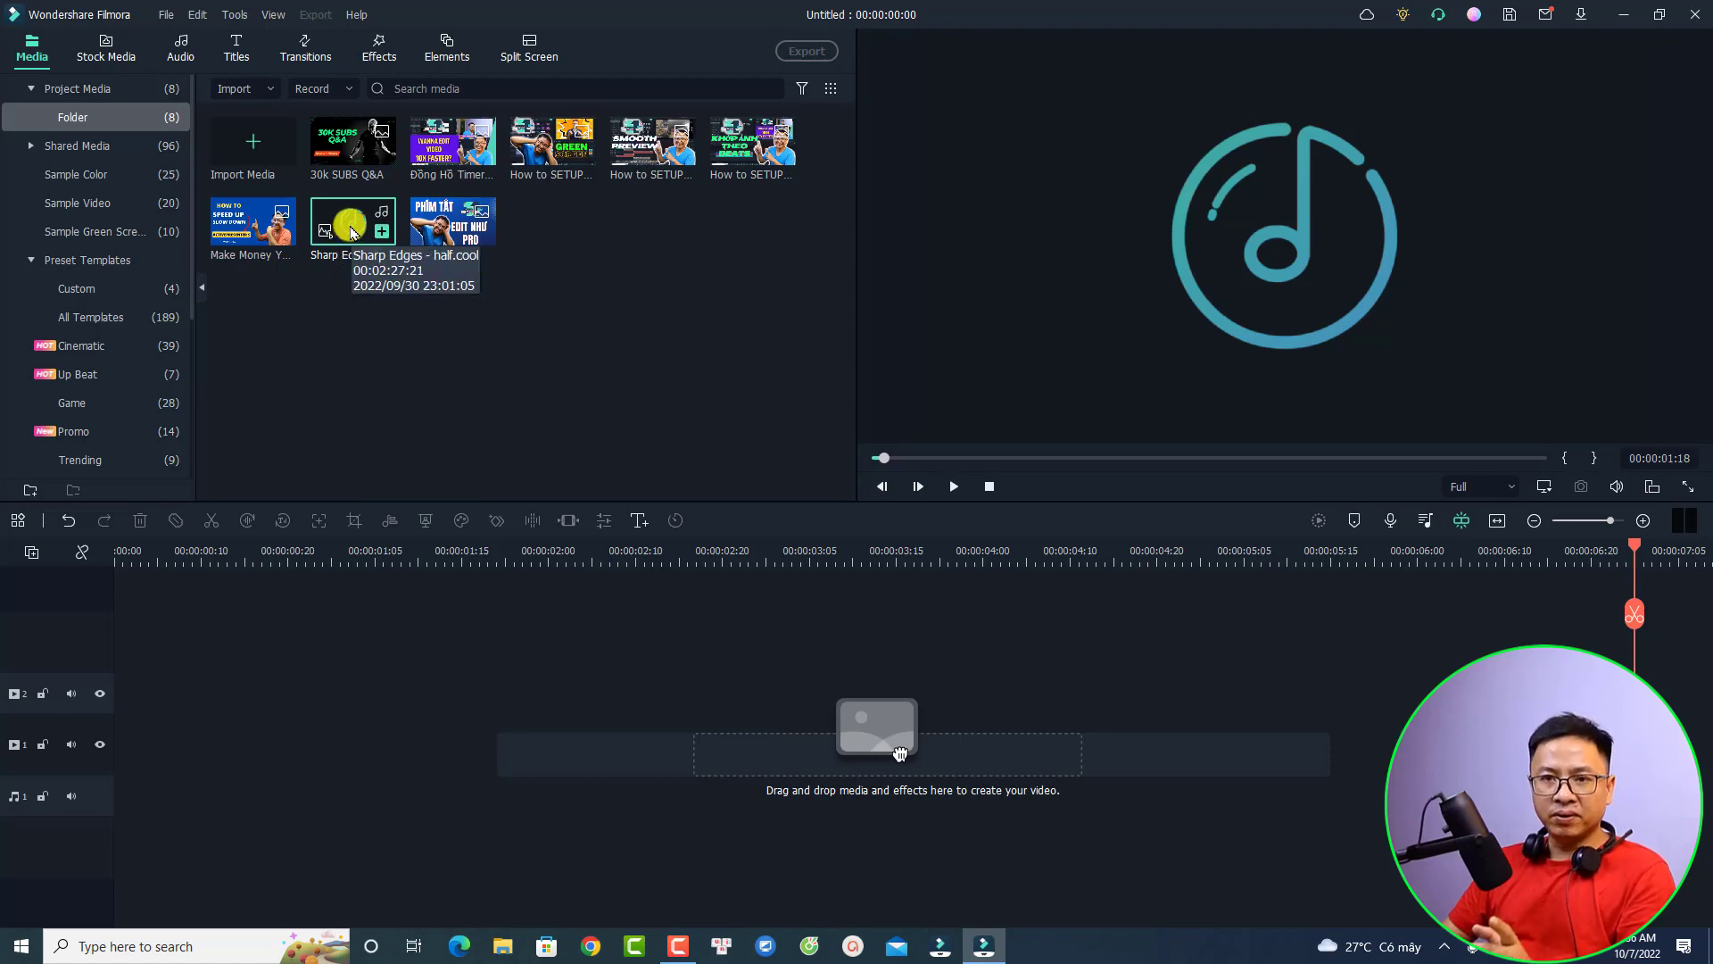
# Place Sharp Edges on audio track 1, preview it, and park the playhead on the first beat marker
pyautogui.moveTo(900, 754); pyautogui.dragTo(114, 793)
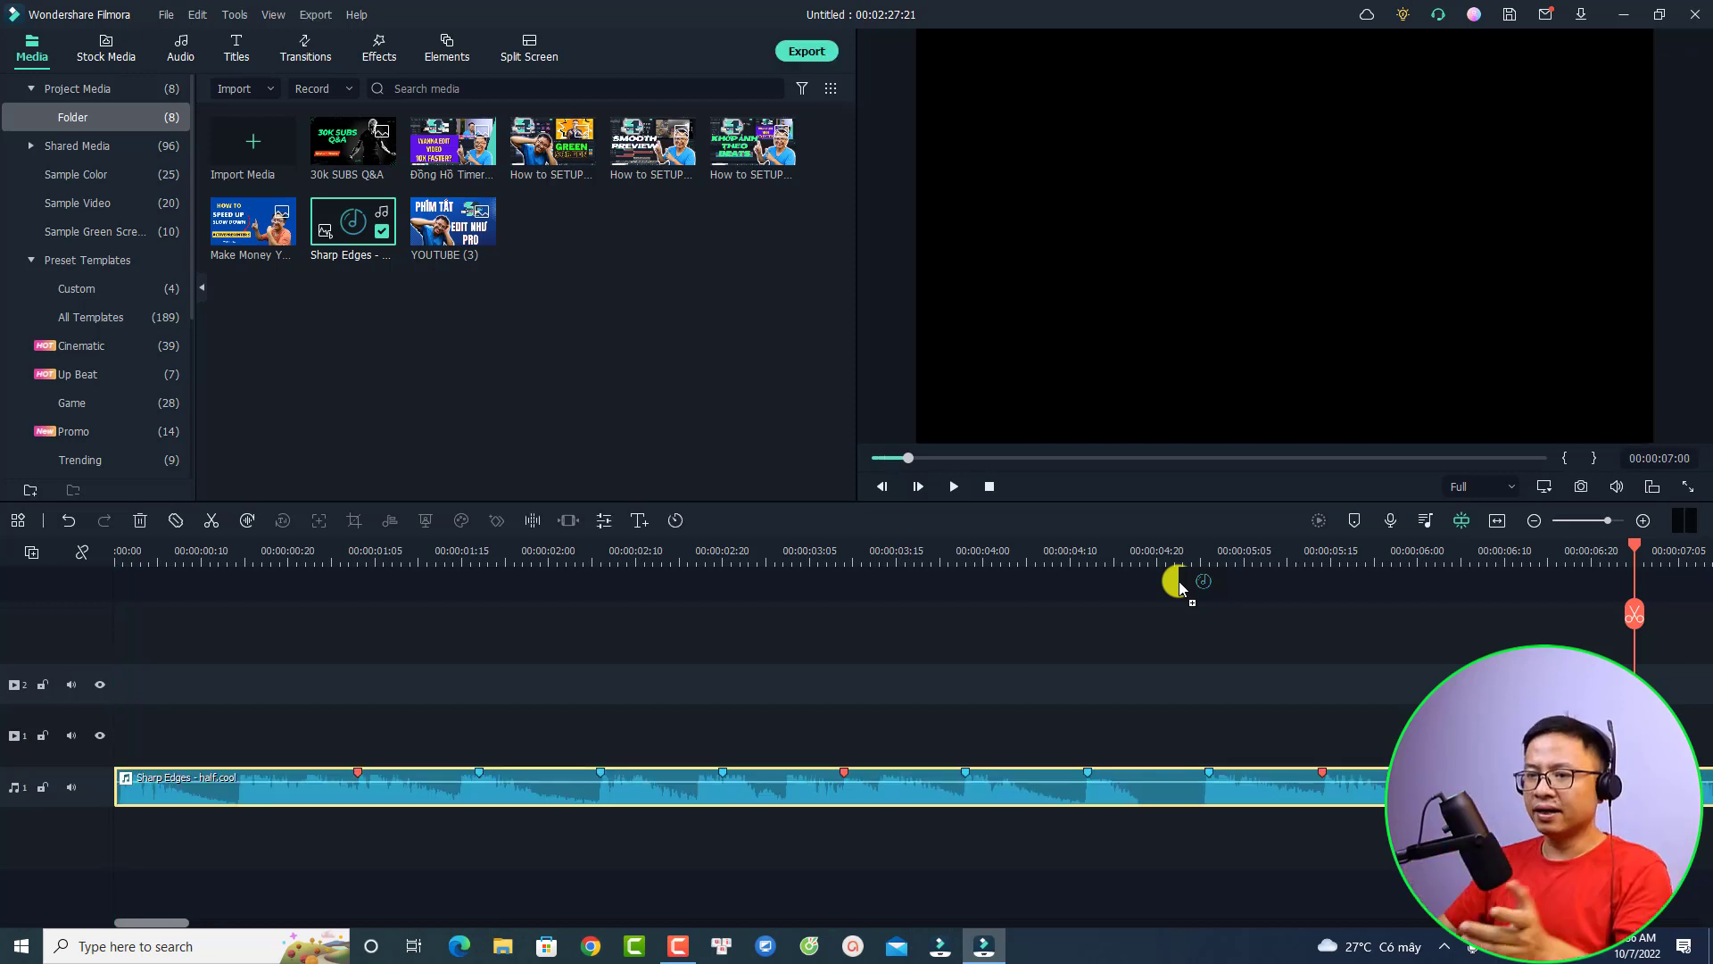
pyautogui.click(117, 555)
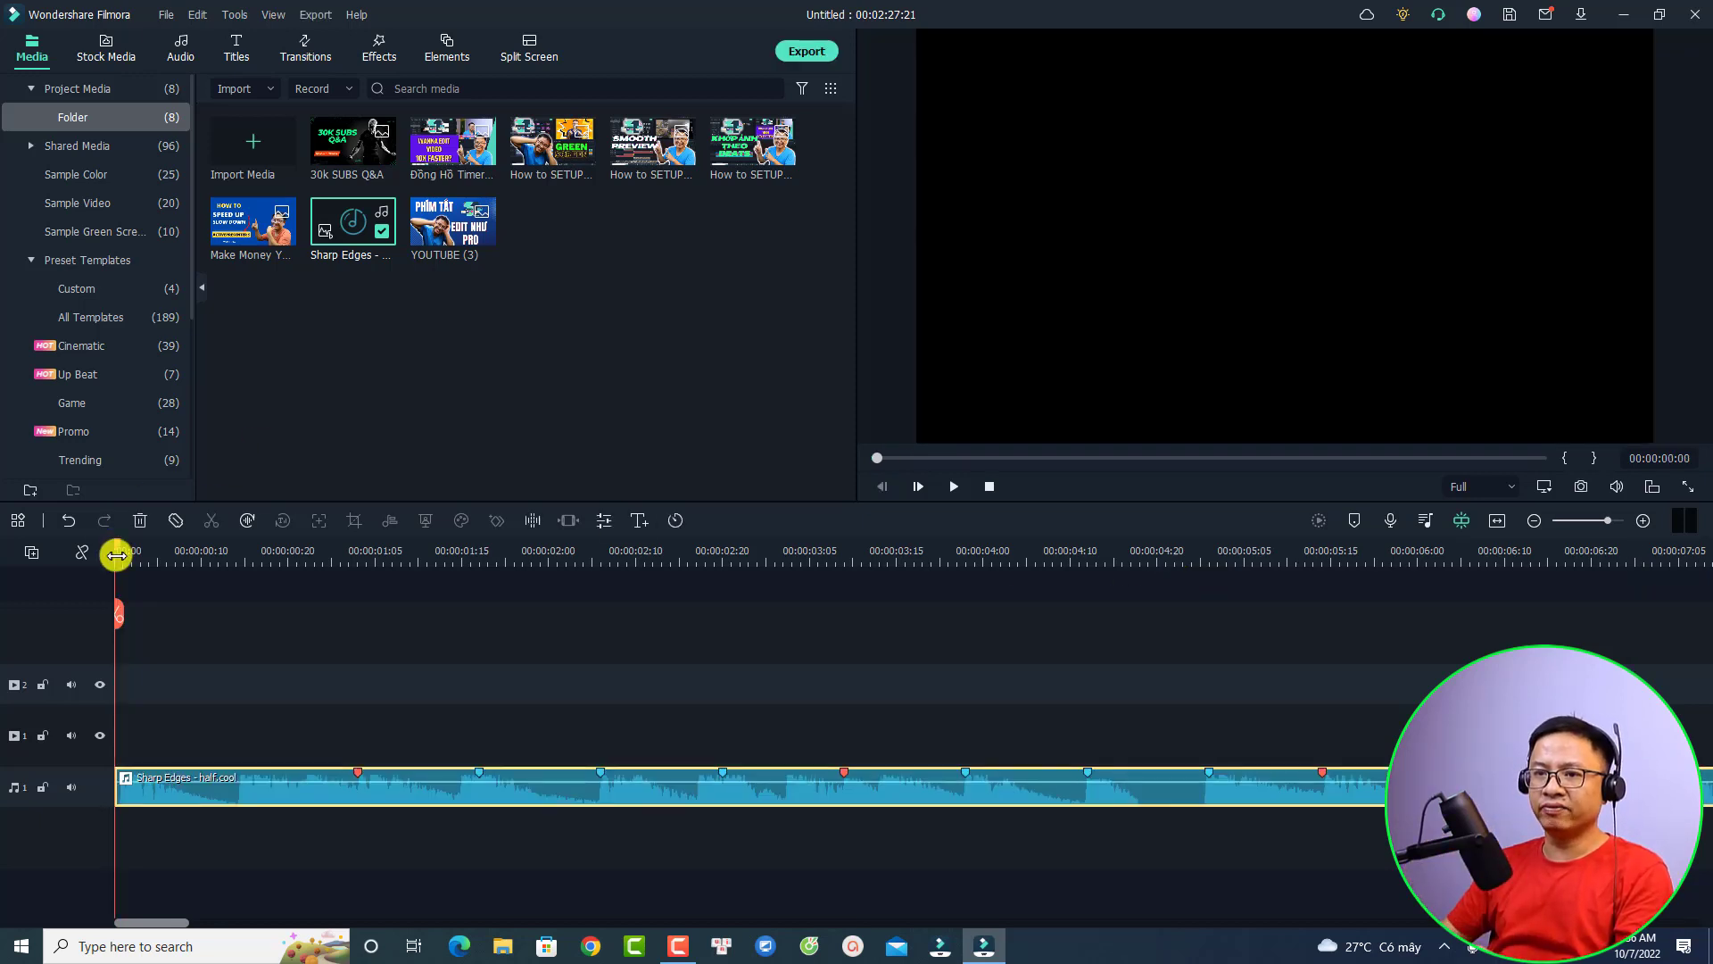
pyautogui.press('space')
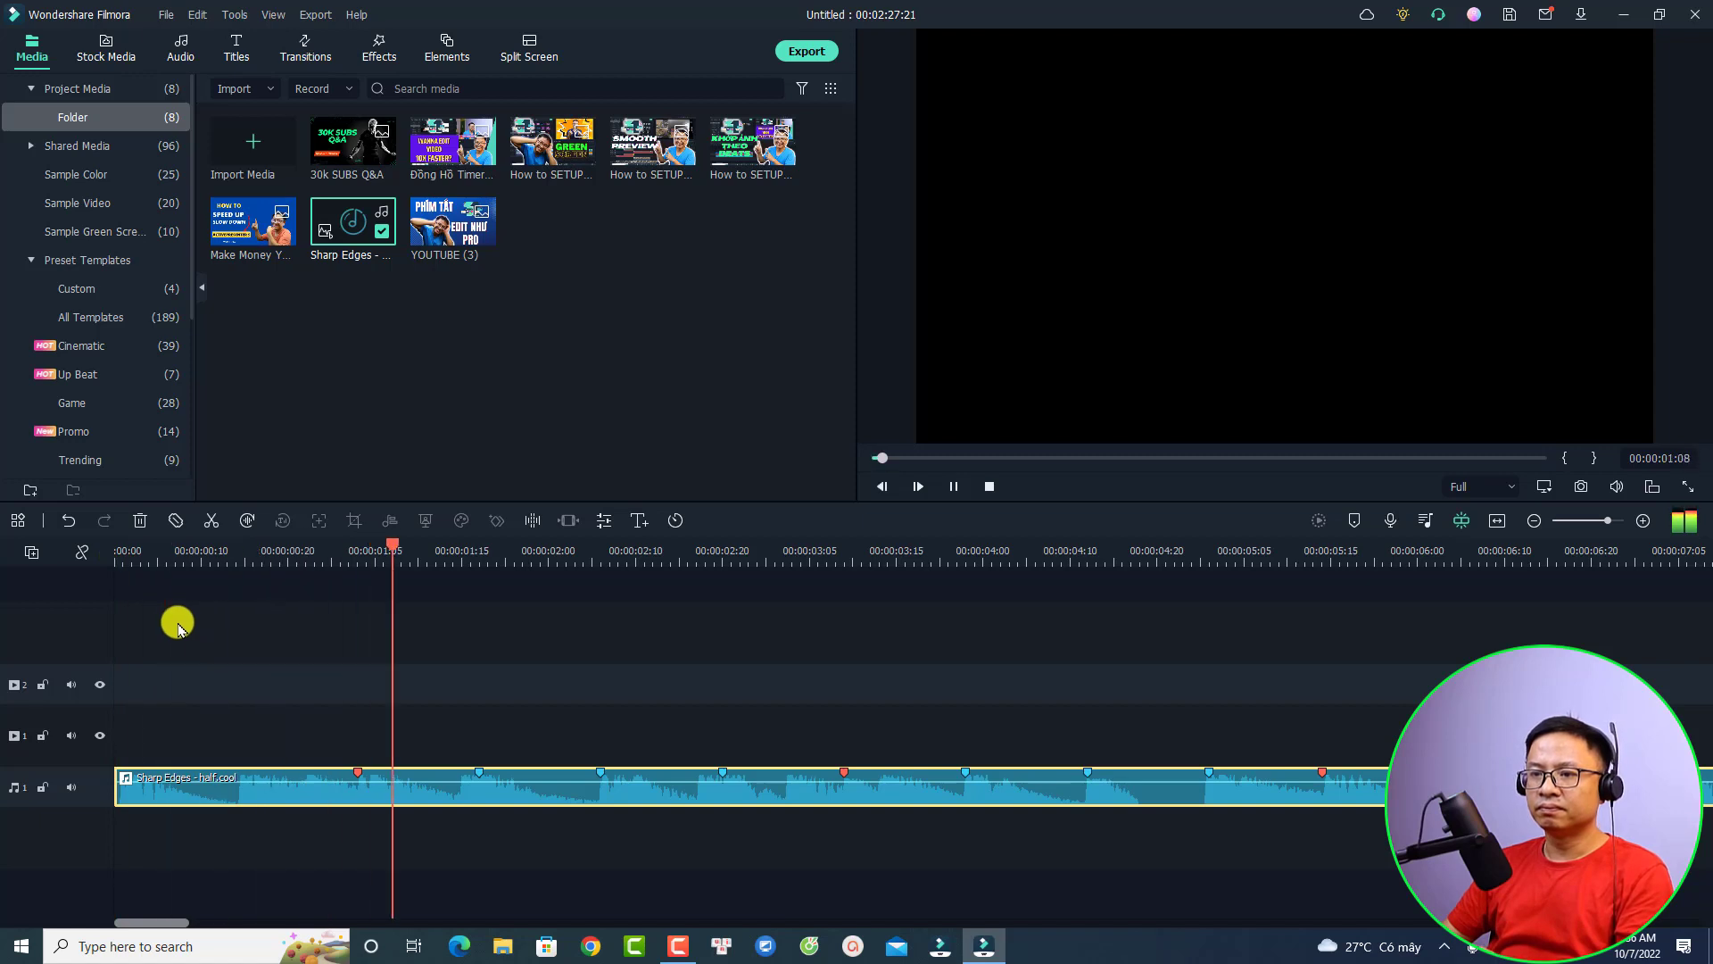
pyautogui.press('space')
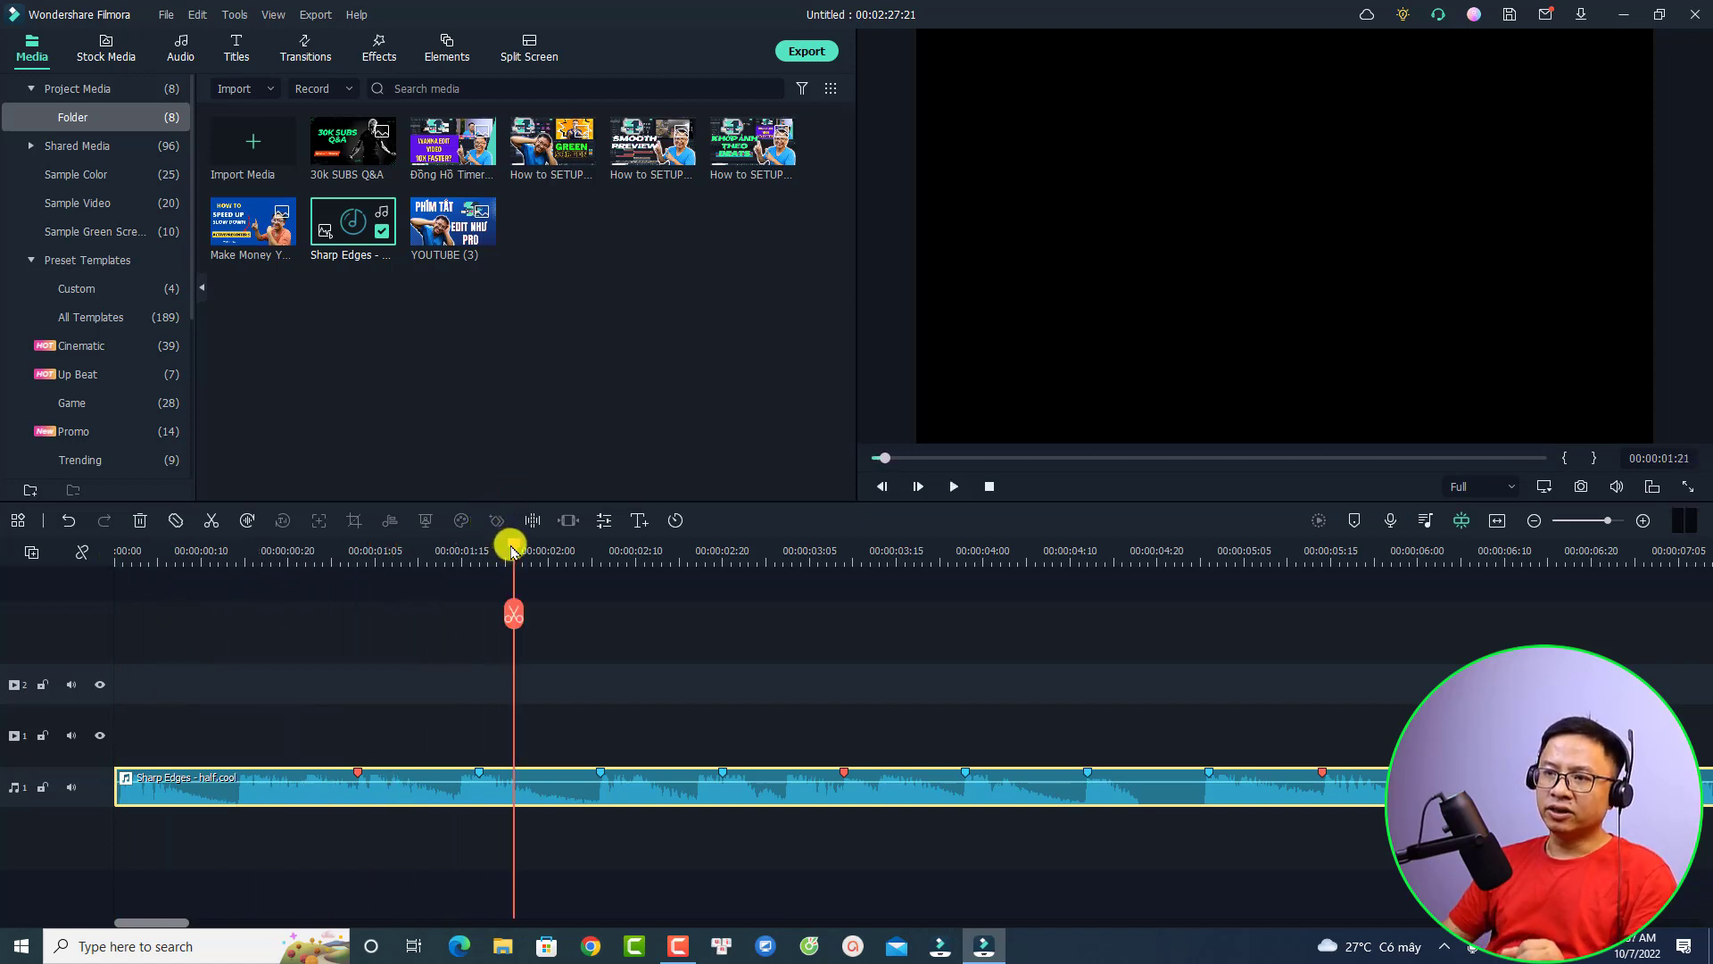
pyautogui.moveTo(511, 550); pyautogui.dragTo(479, 551)
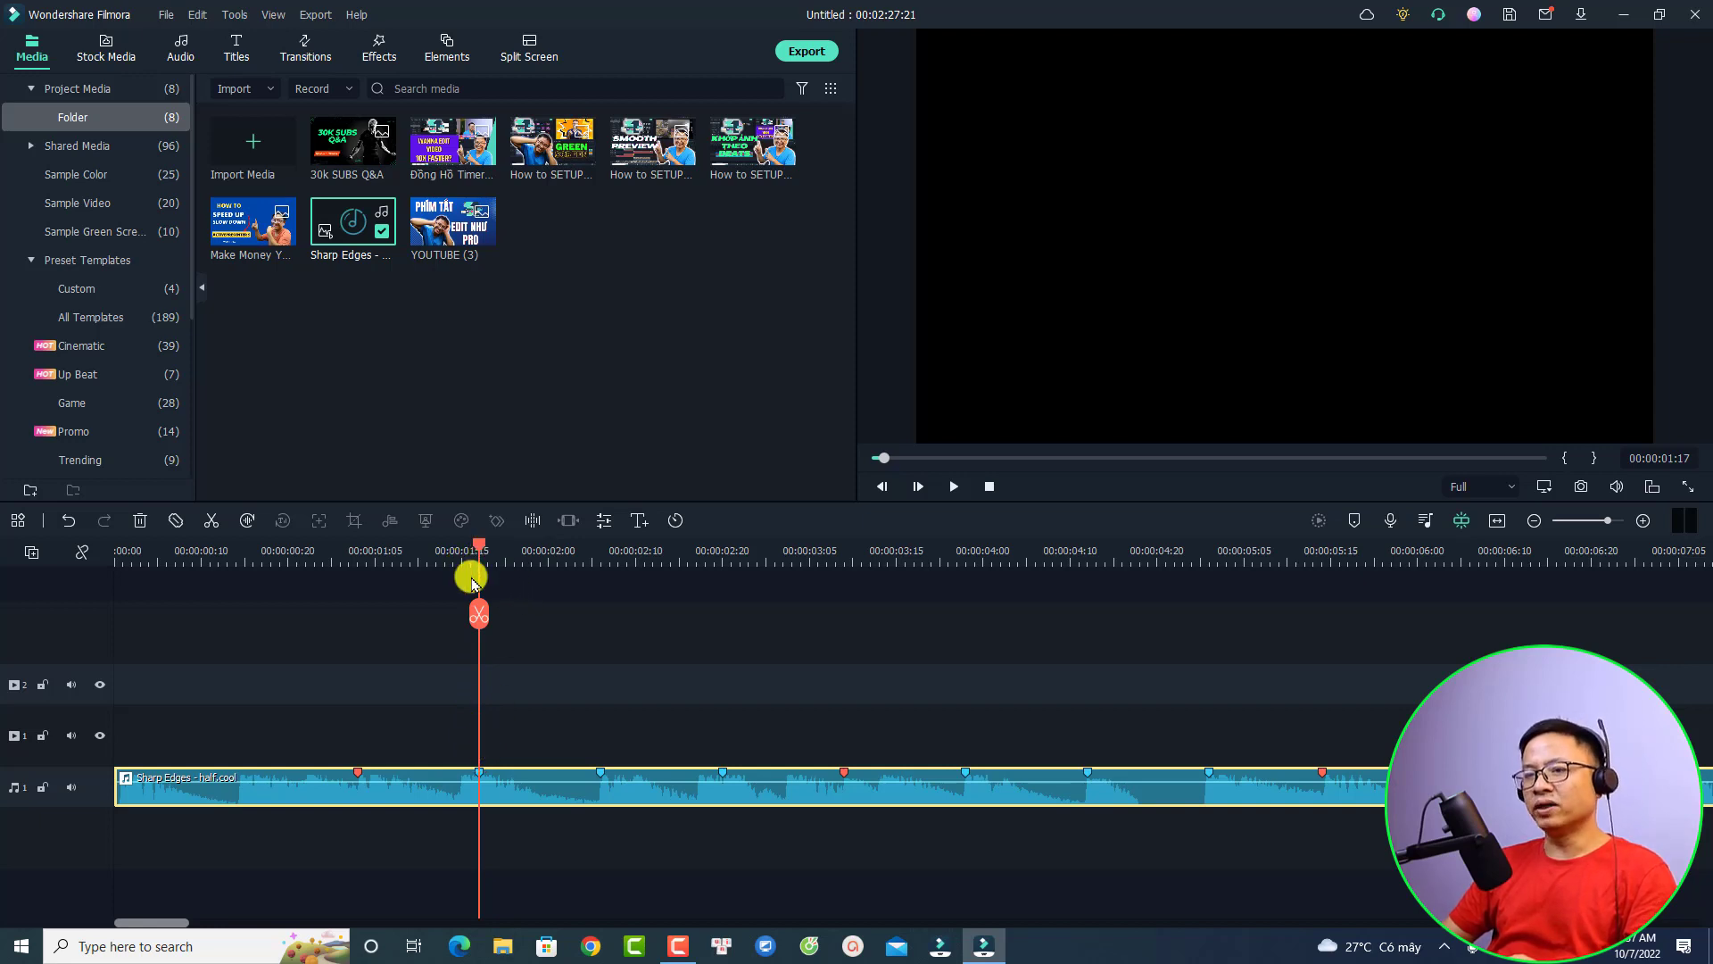
# Put YOUTUBE (3) on the video track ending at the first beat, follow it with Make Money, and play
pyautogui.moveTo(444, 234); pyautogui.dragTo(125, 733)
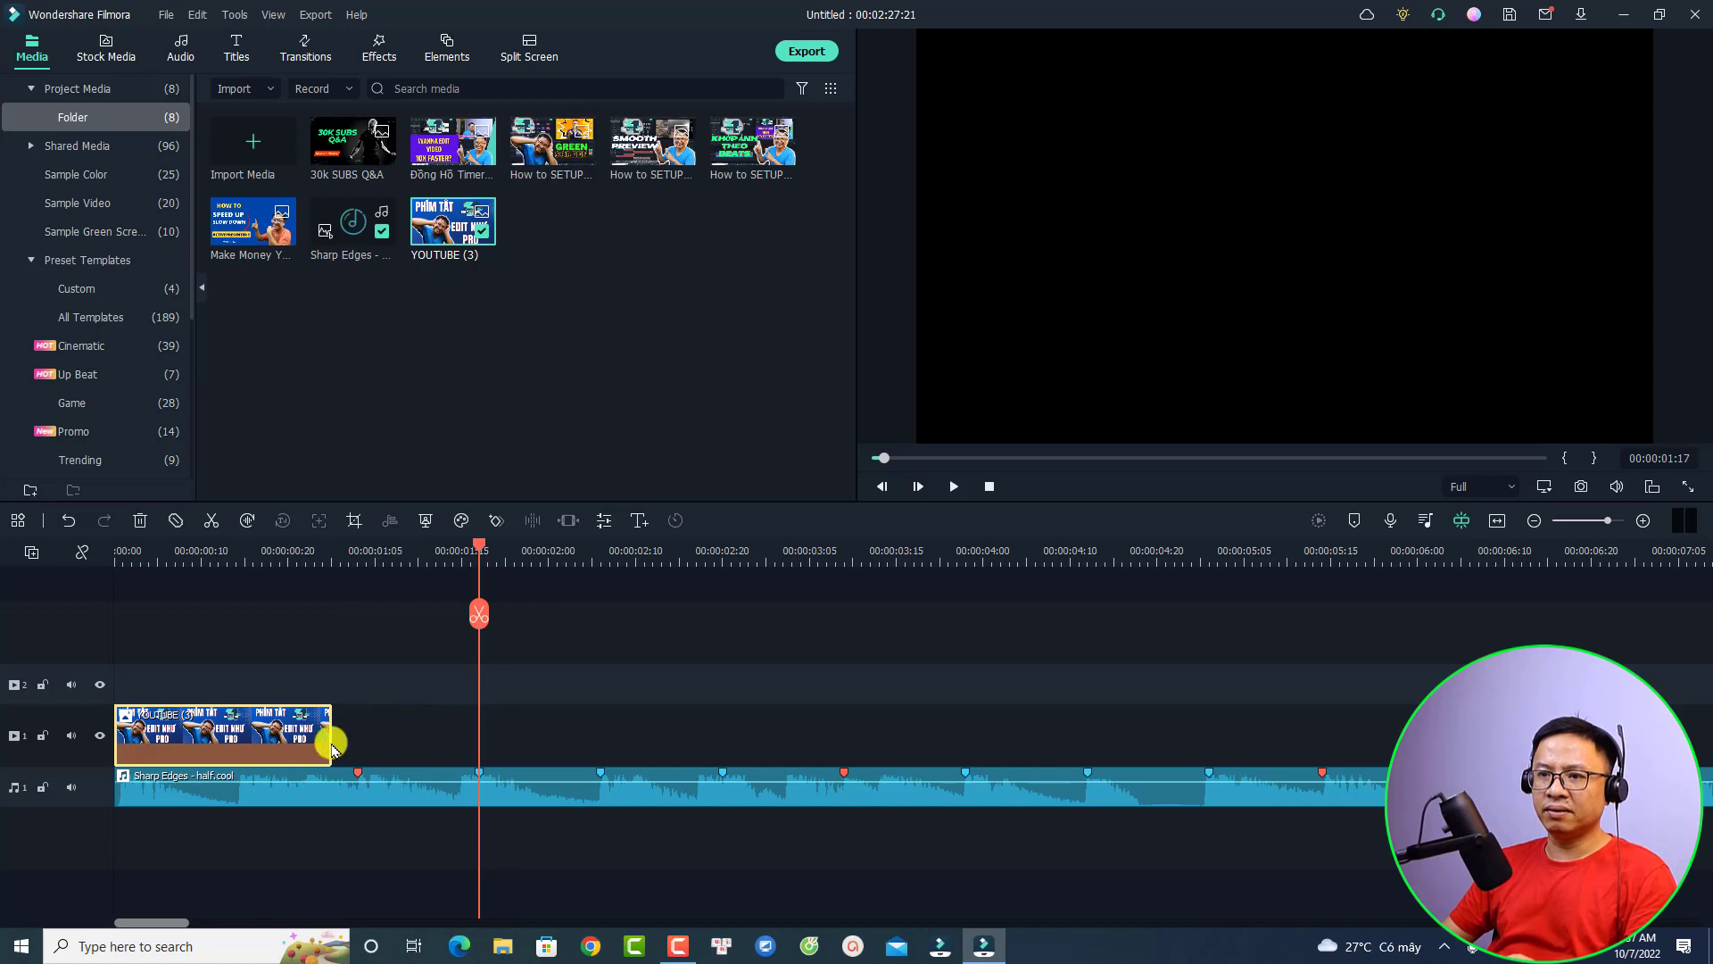
pyautogui.moveTo(329, 737); pyautogui.dragTo(480, 730)
pyautogui.moveTo(253, 221); pyautogui.dragTo(479, 746)
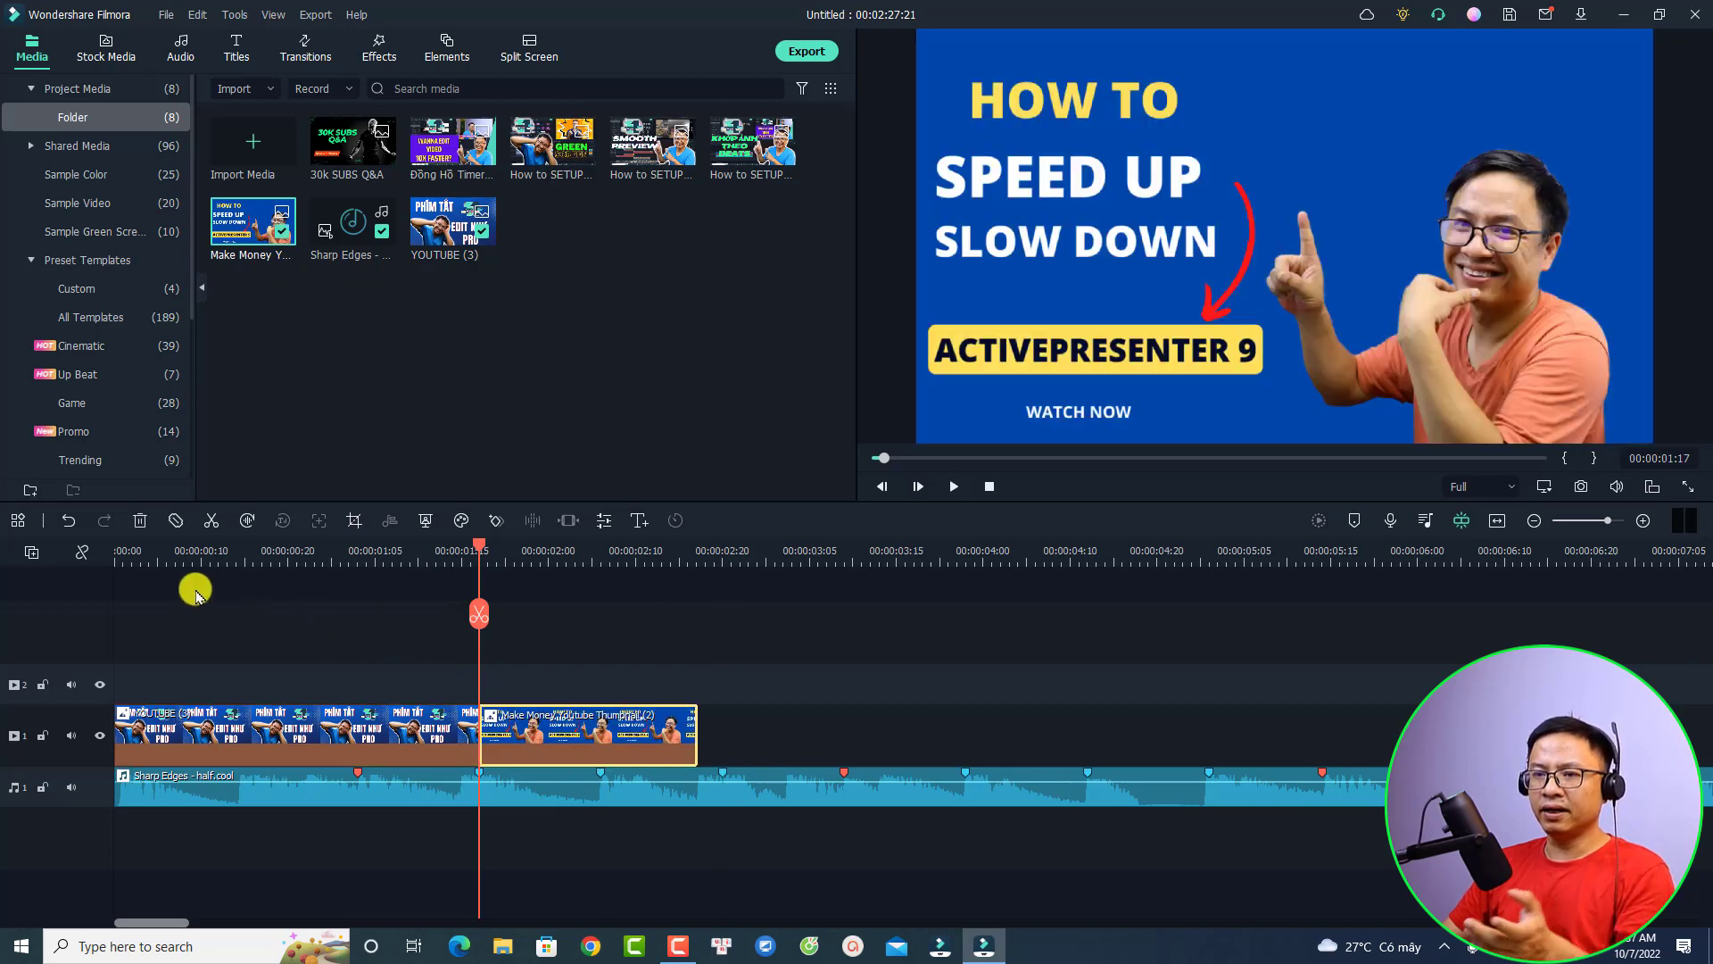
pyautogui.moveTo(127, 556); pyautogui.dragTo(84, 555)
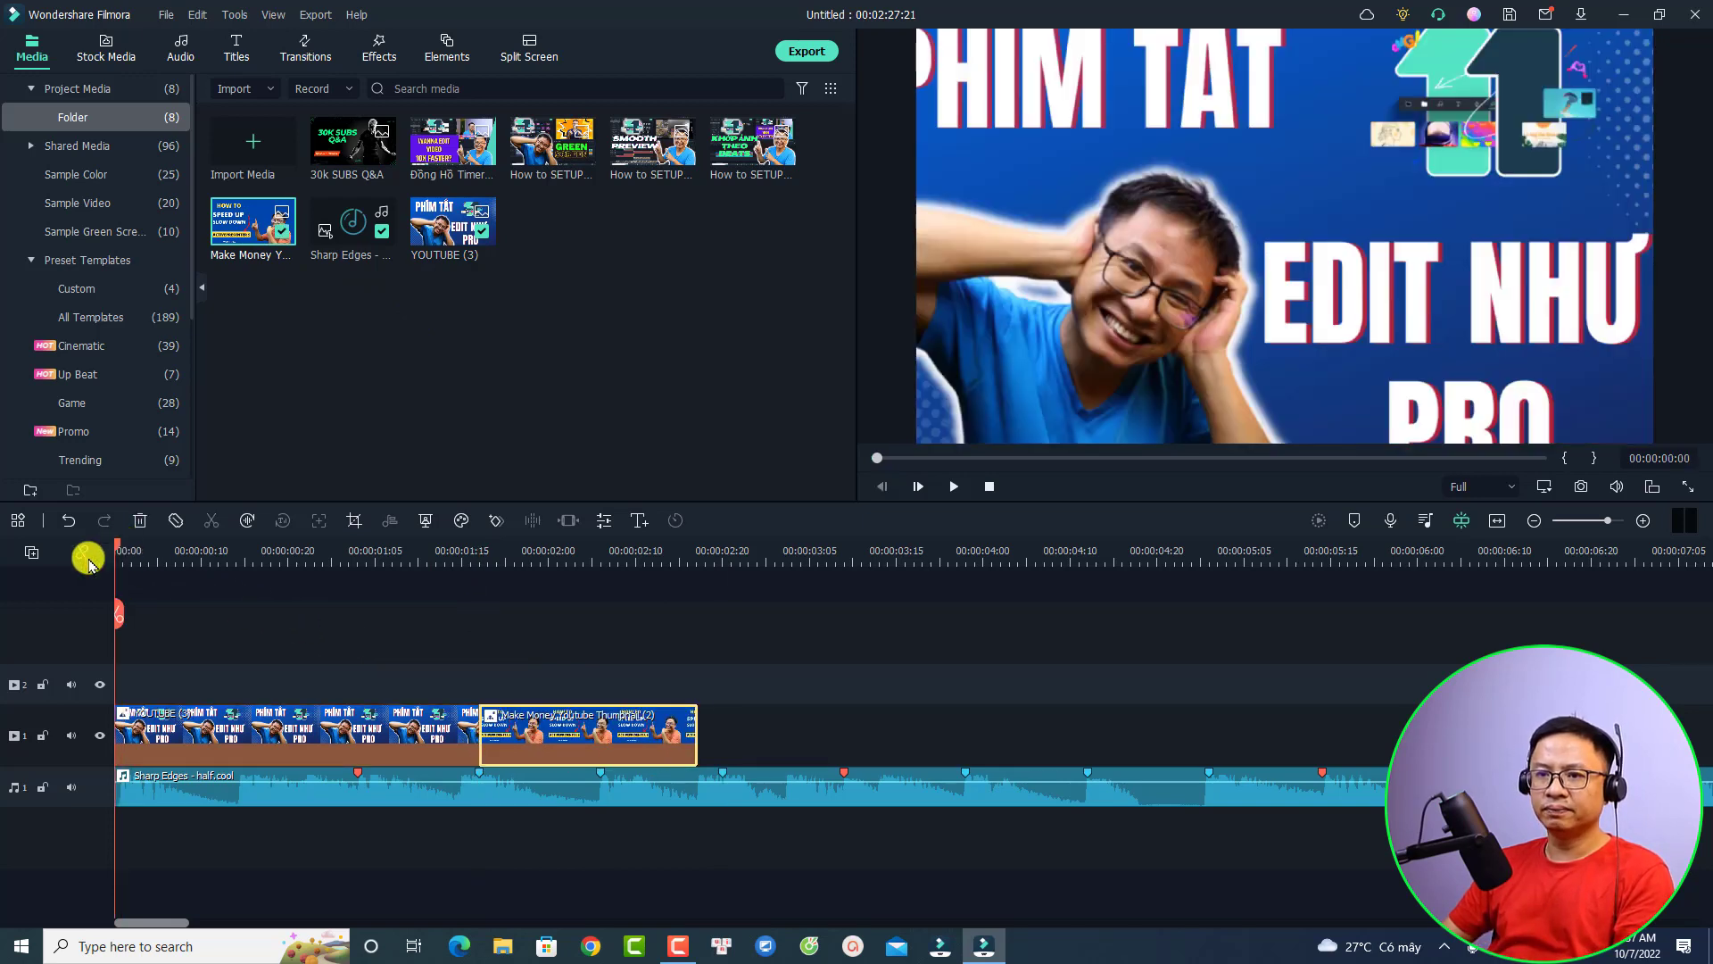
pyautogui.press('space')
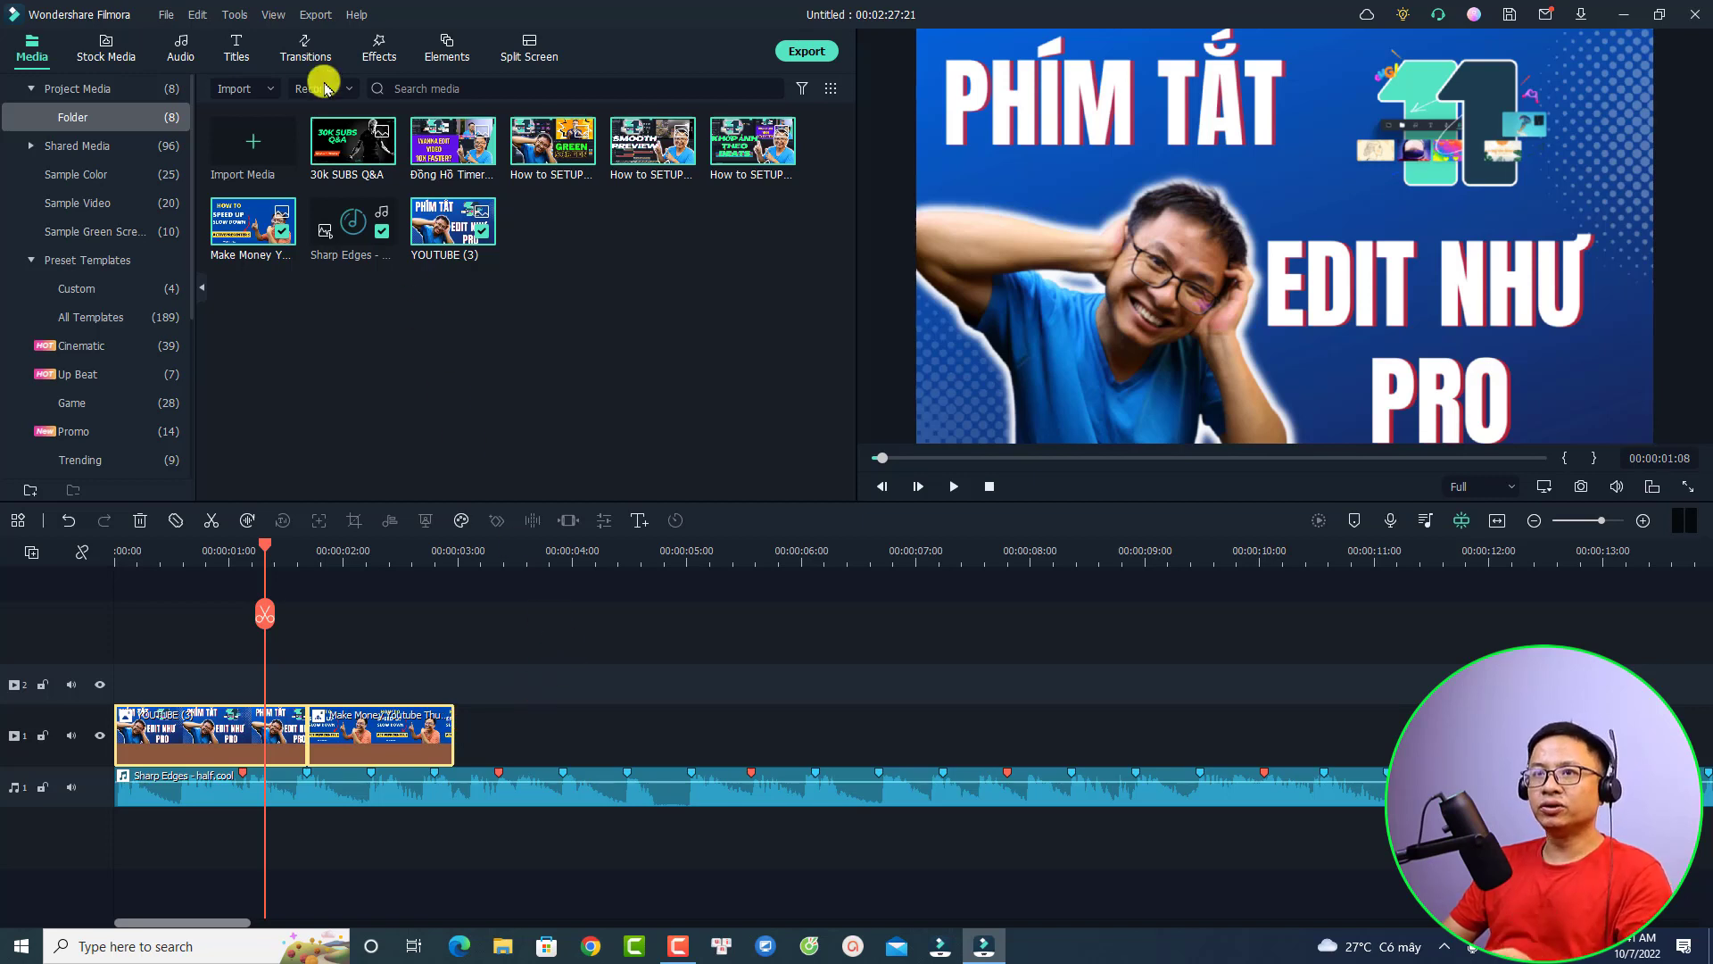
# In Preferences > Editing, set Photo Duration to 5.00 seconds with Pan & Zoom placement and save
pyautogui.click(168, 16)
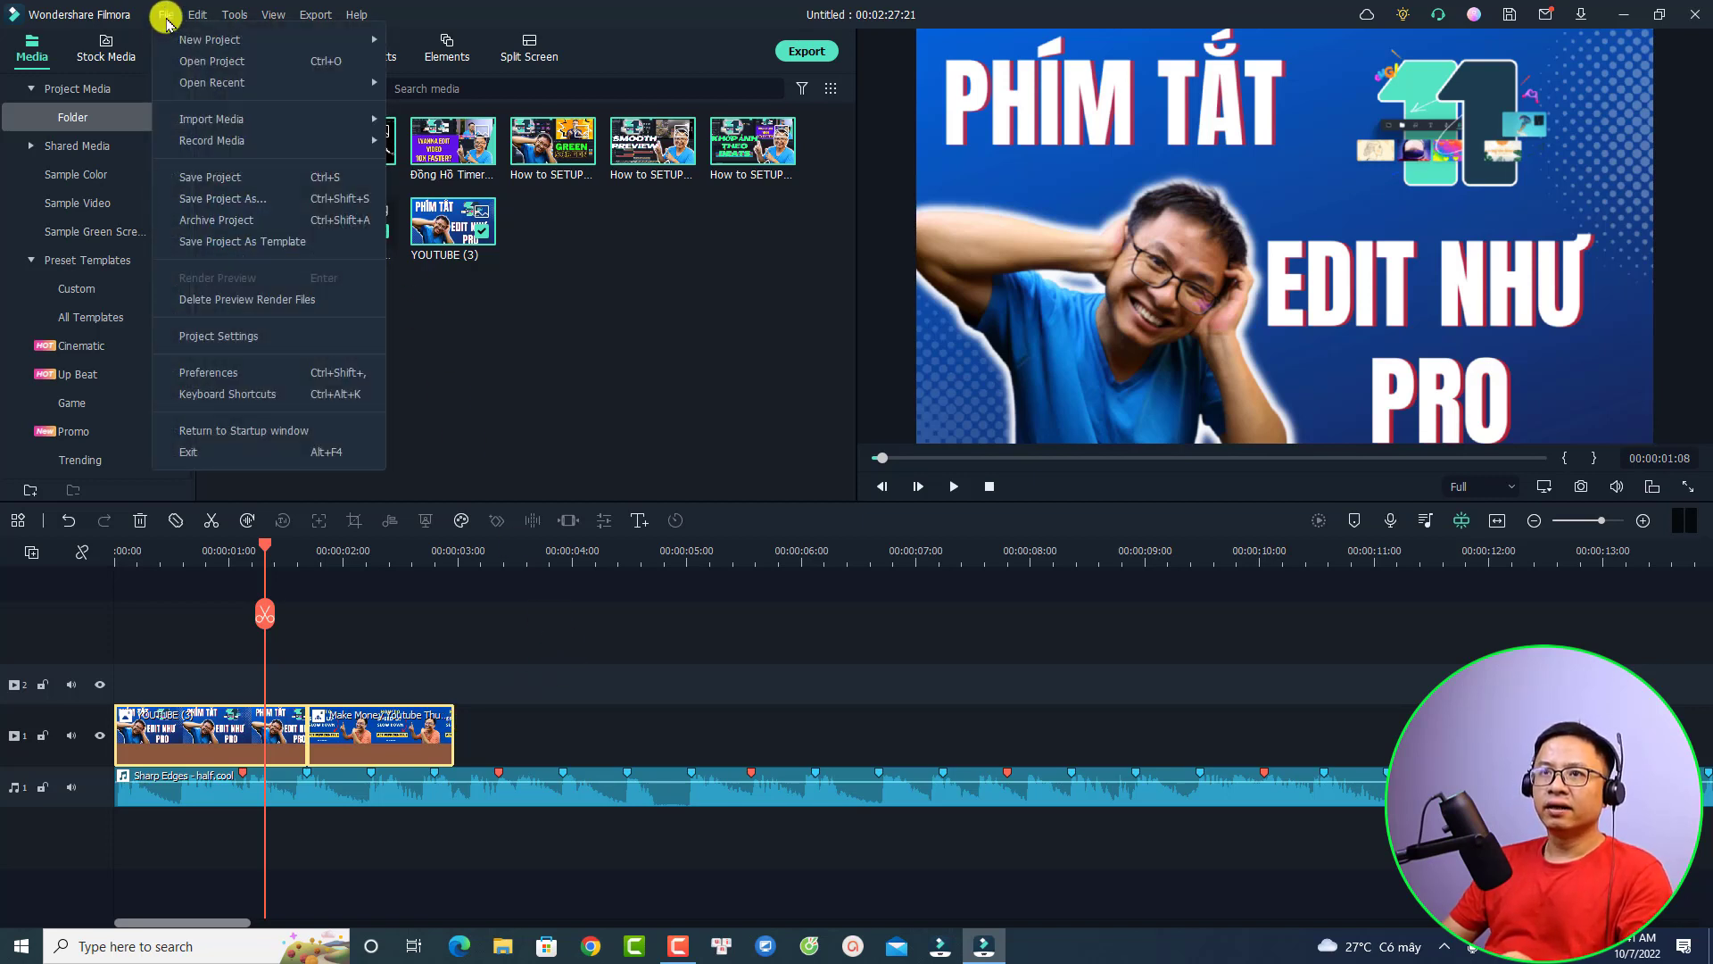
pyautogui.click(214, 373)
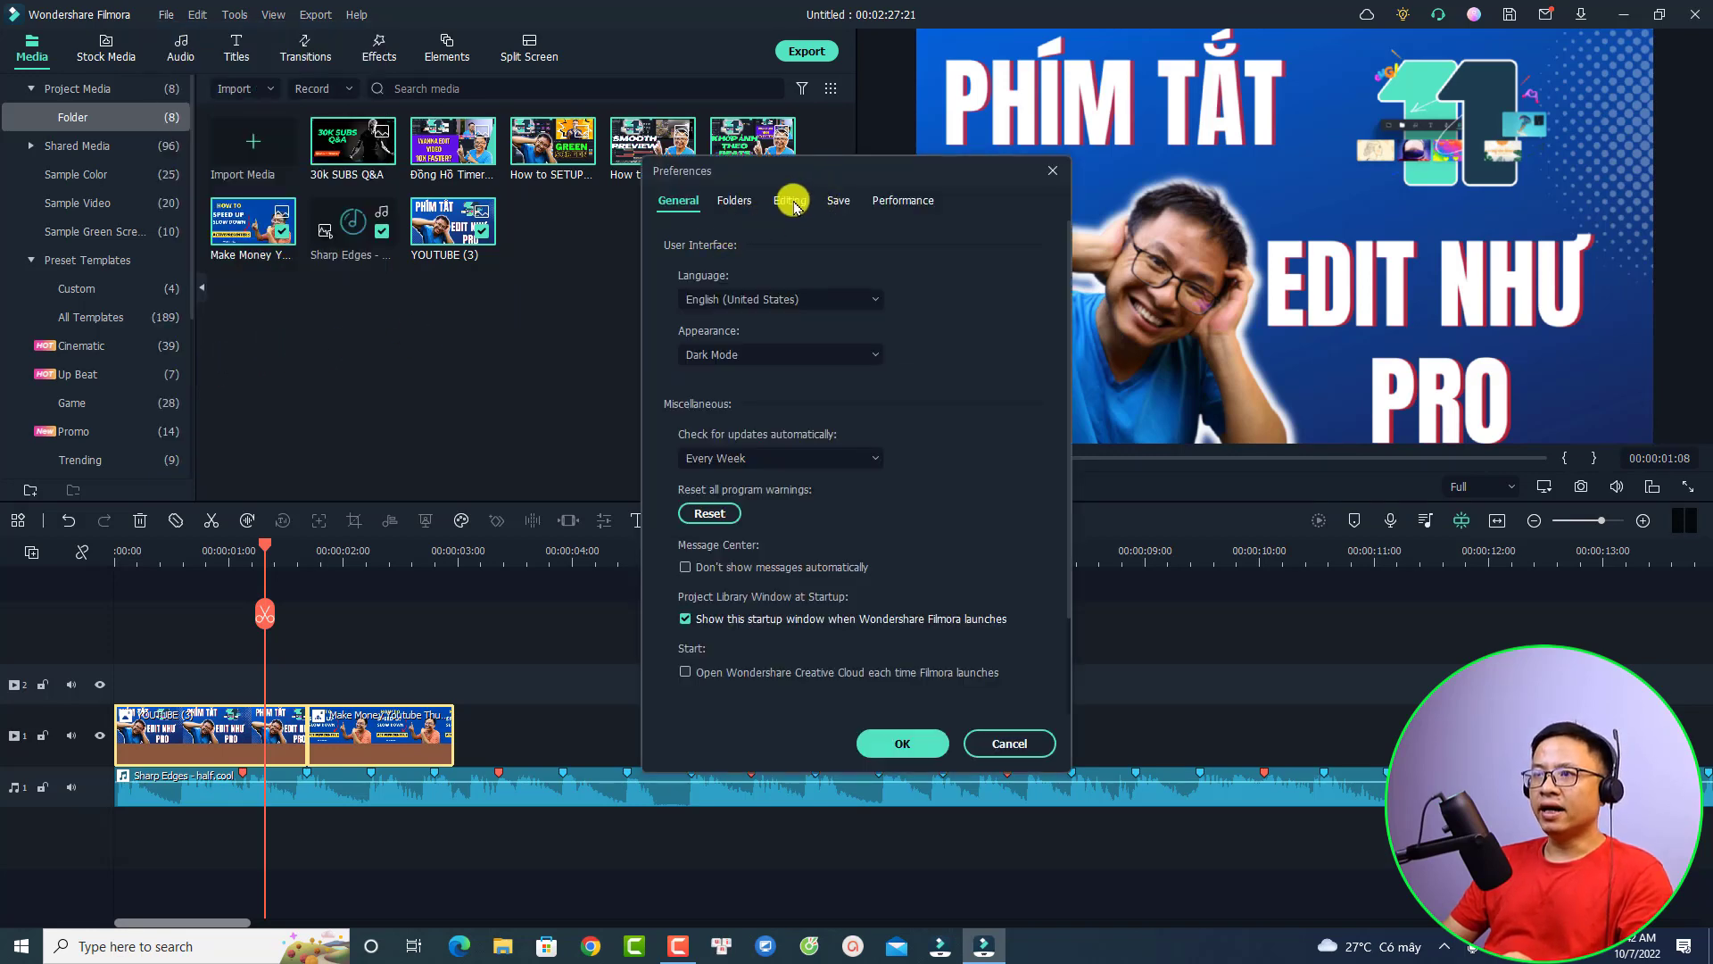
pyautogui.click(793, 203)
pyautogui.click(823, 279)
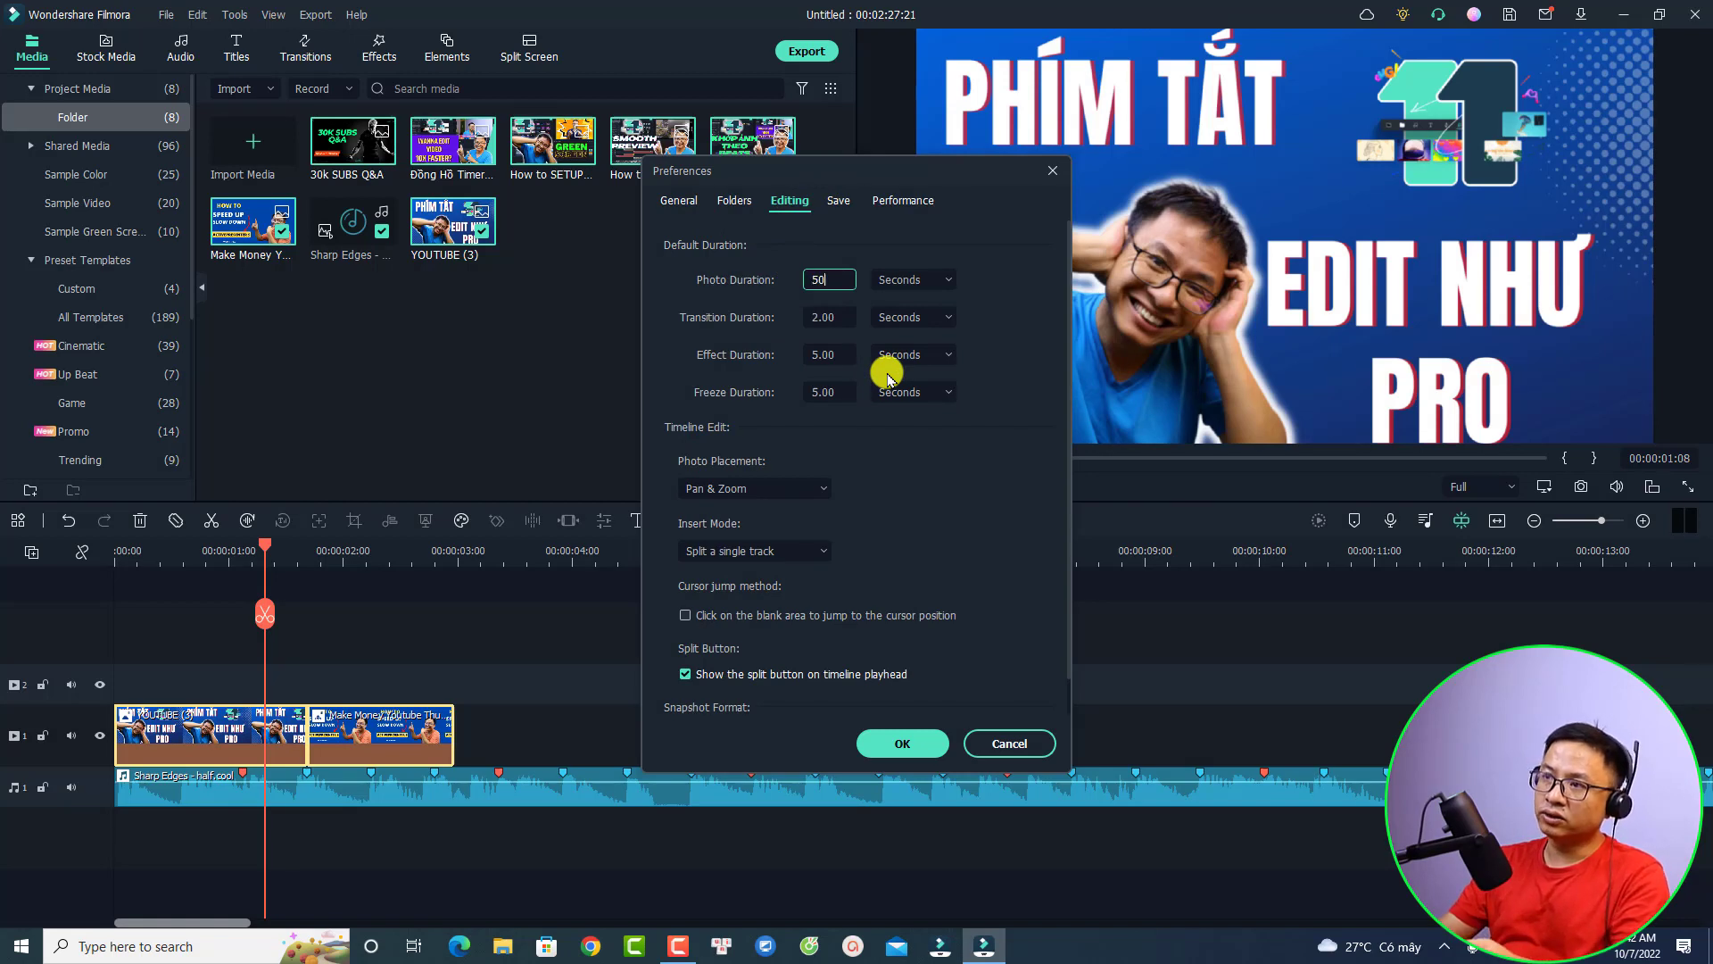
pyautogui.click(753, 488)
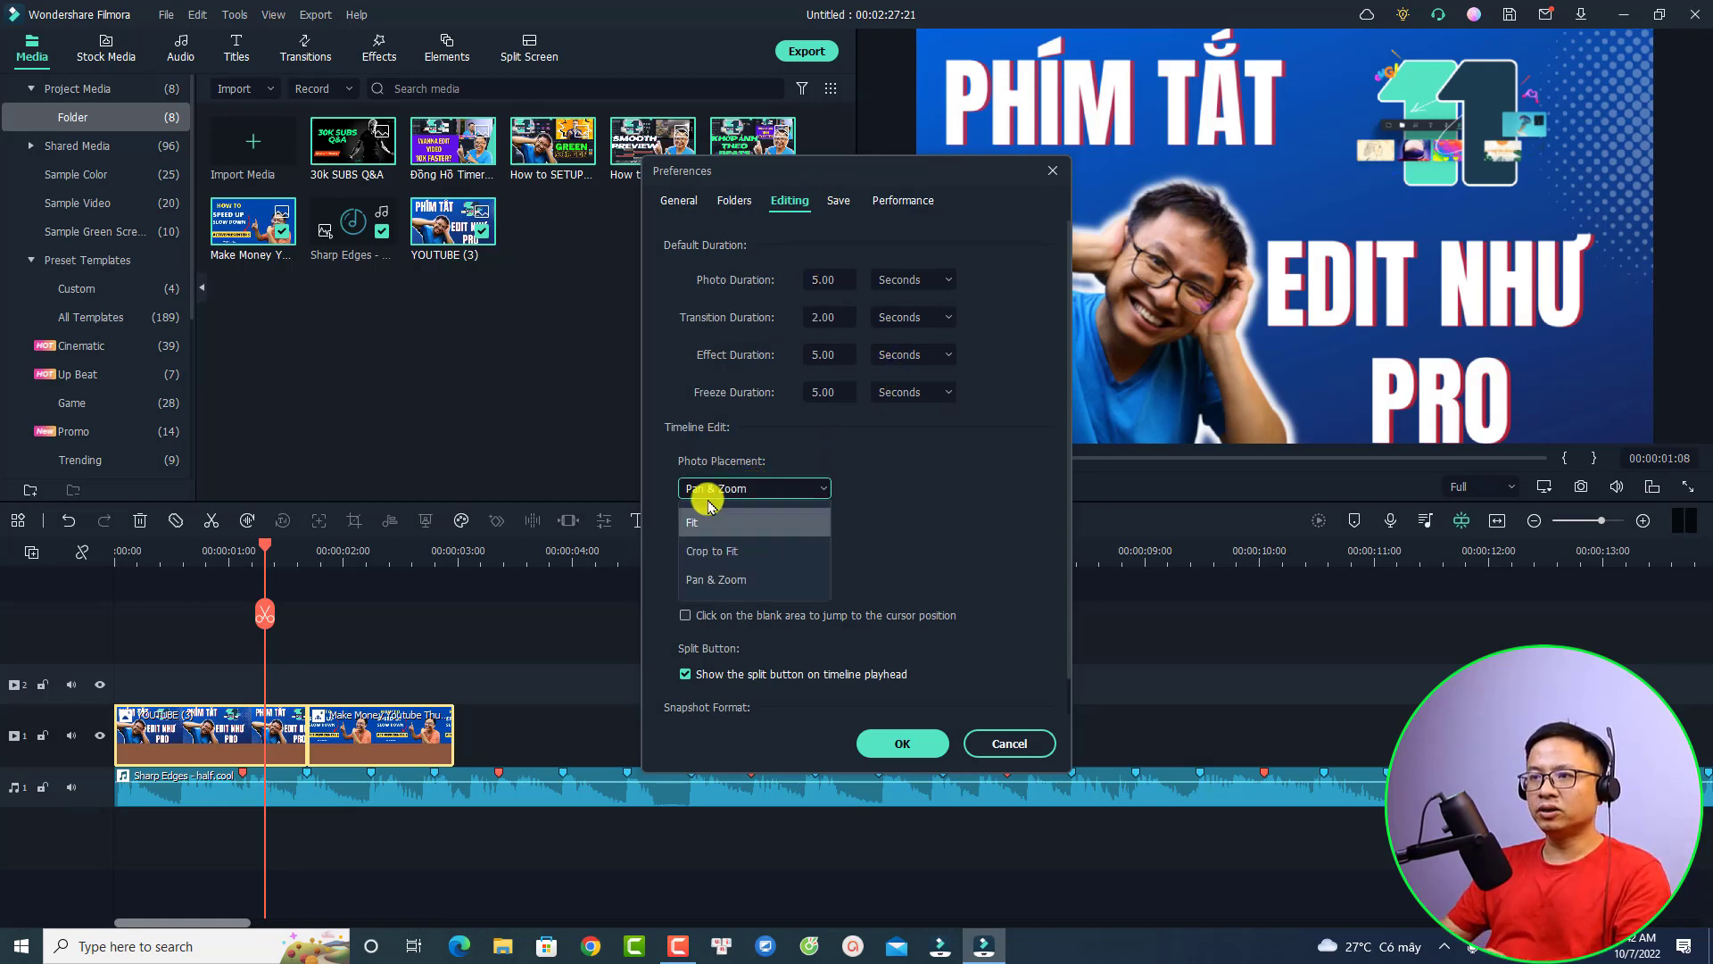
pyautogui.click(714, 579)
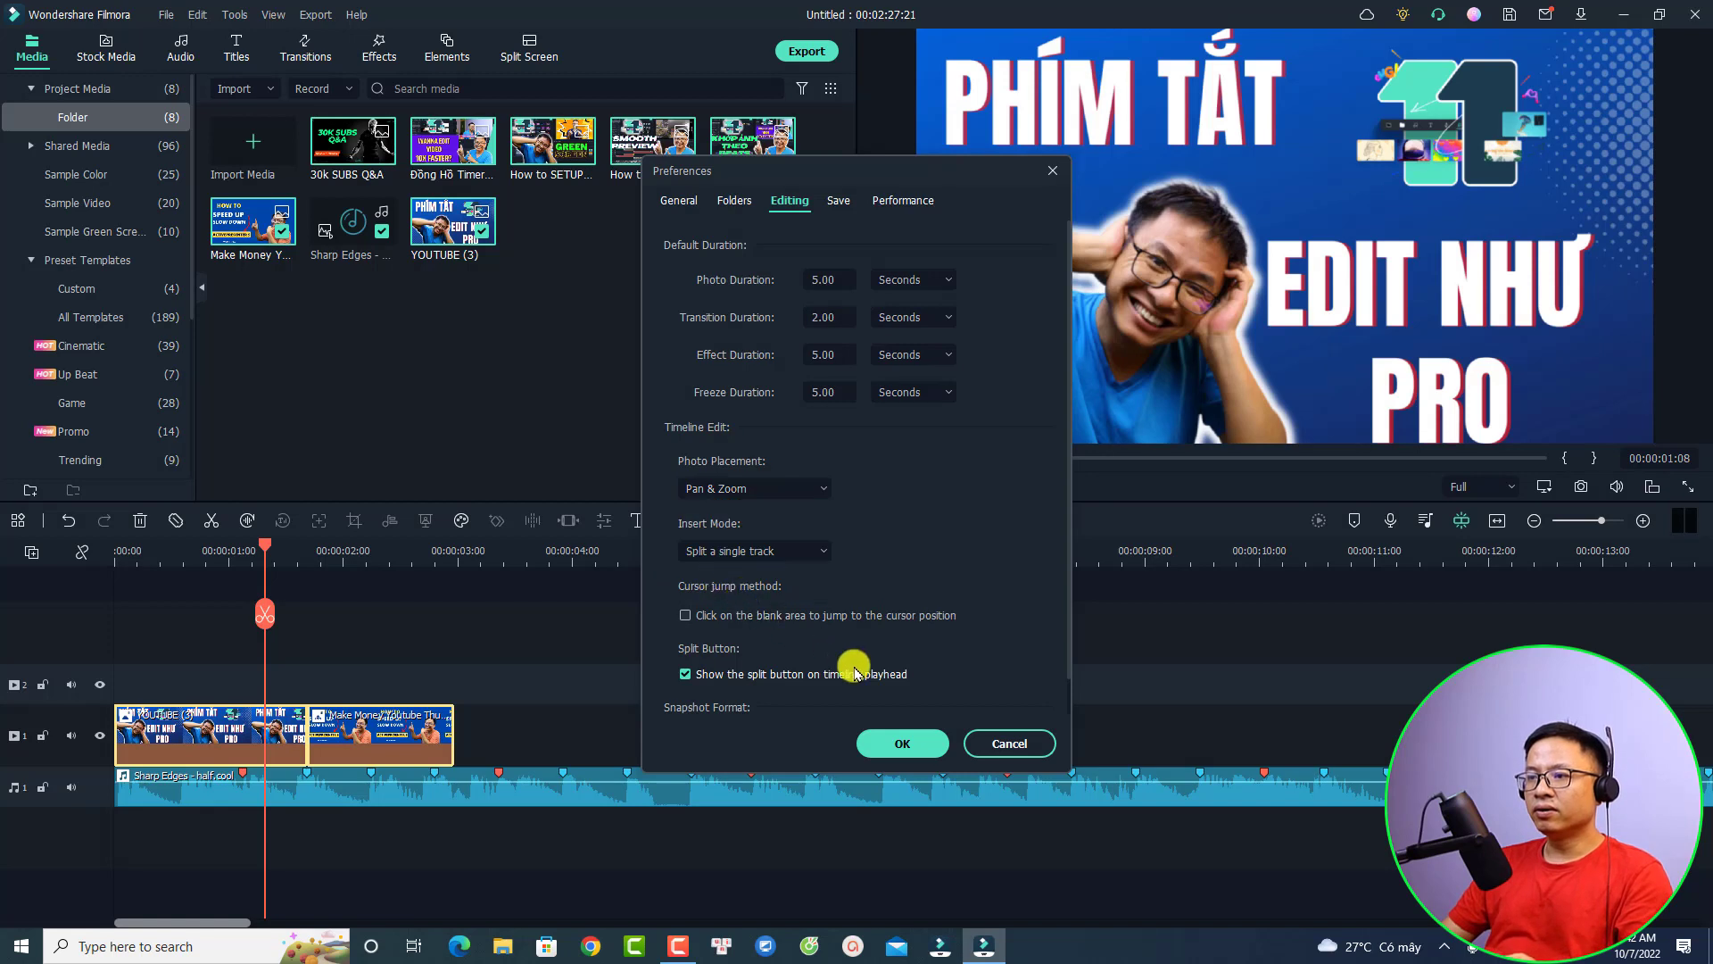
pyautogui.click(902, 743)
# Delete the two trial clips from the video track and select all seven thumbnail photos
pyautogui.moveTo(574, 676); pyautogui.dragTo(230, 723)
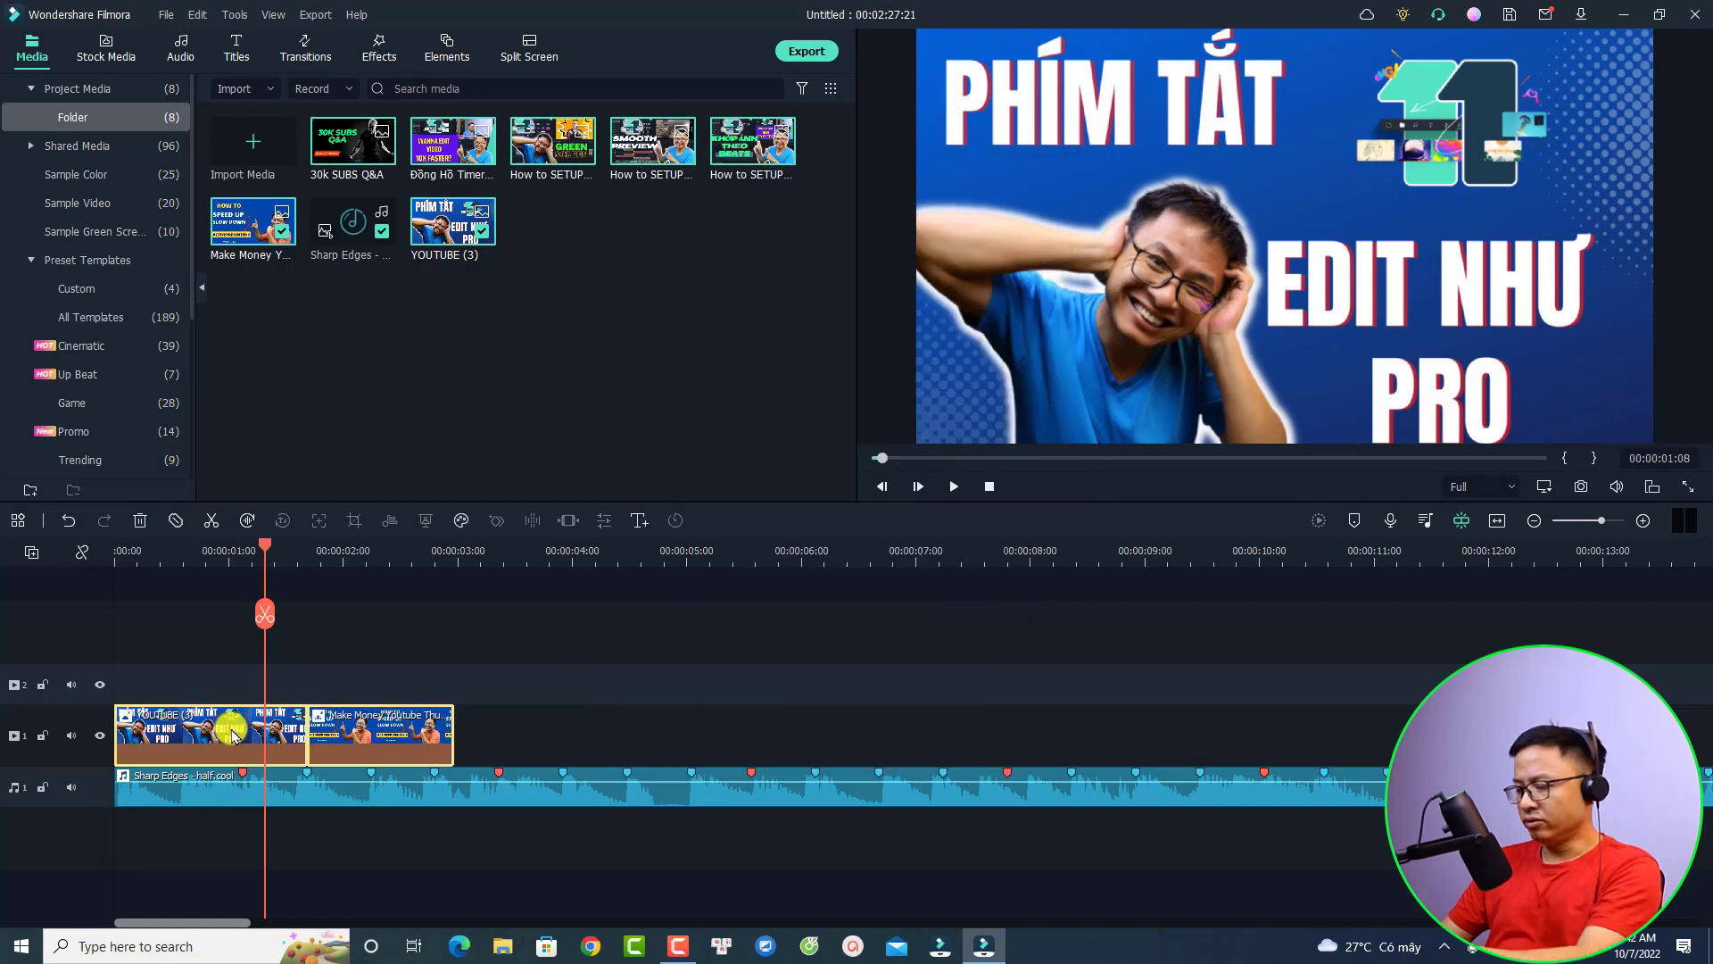
pyautogui.press('Delete')
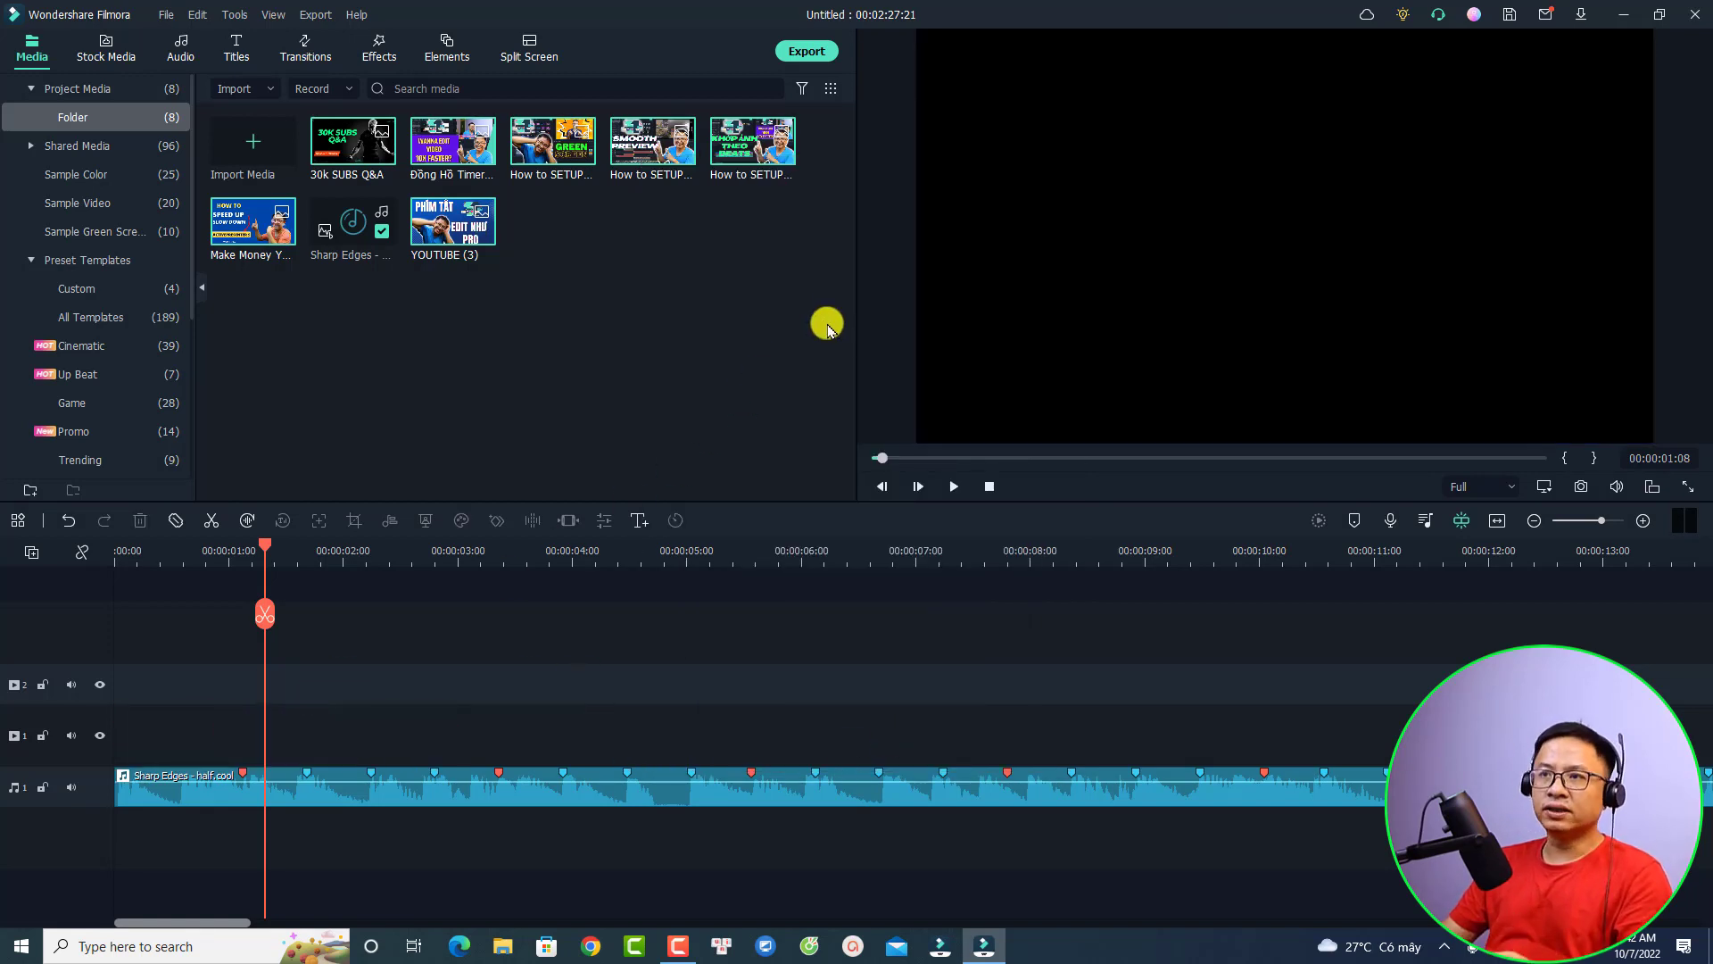
pyautogui.moveTo(817, 311); pyautogui.dragTo(268, 156)
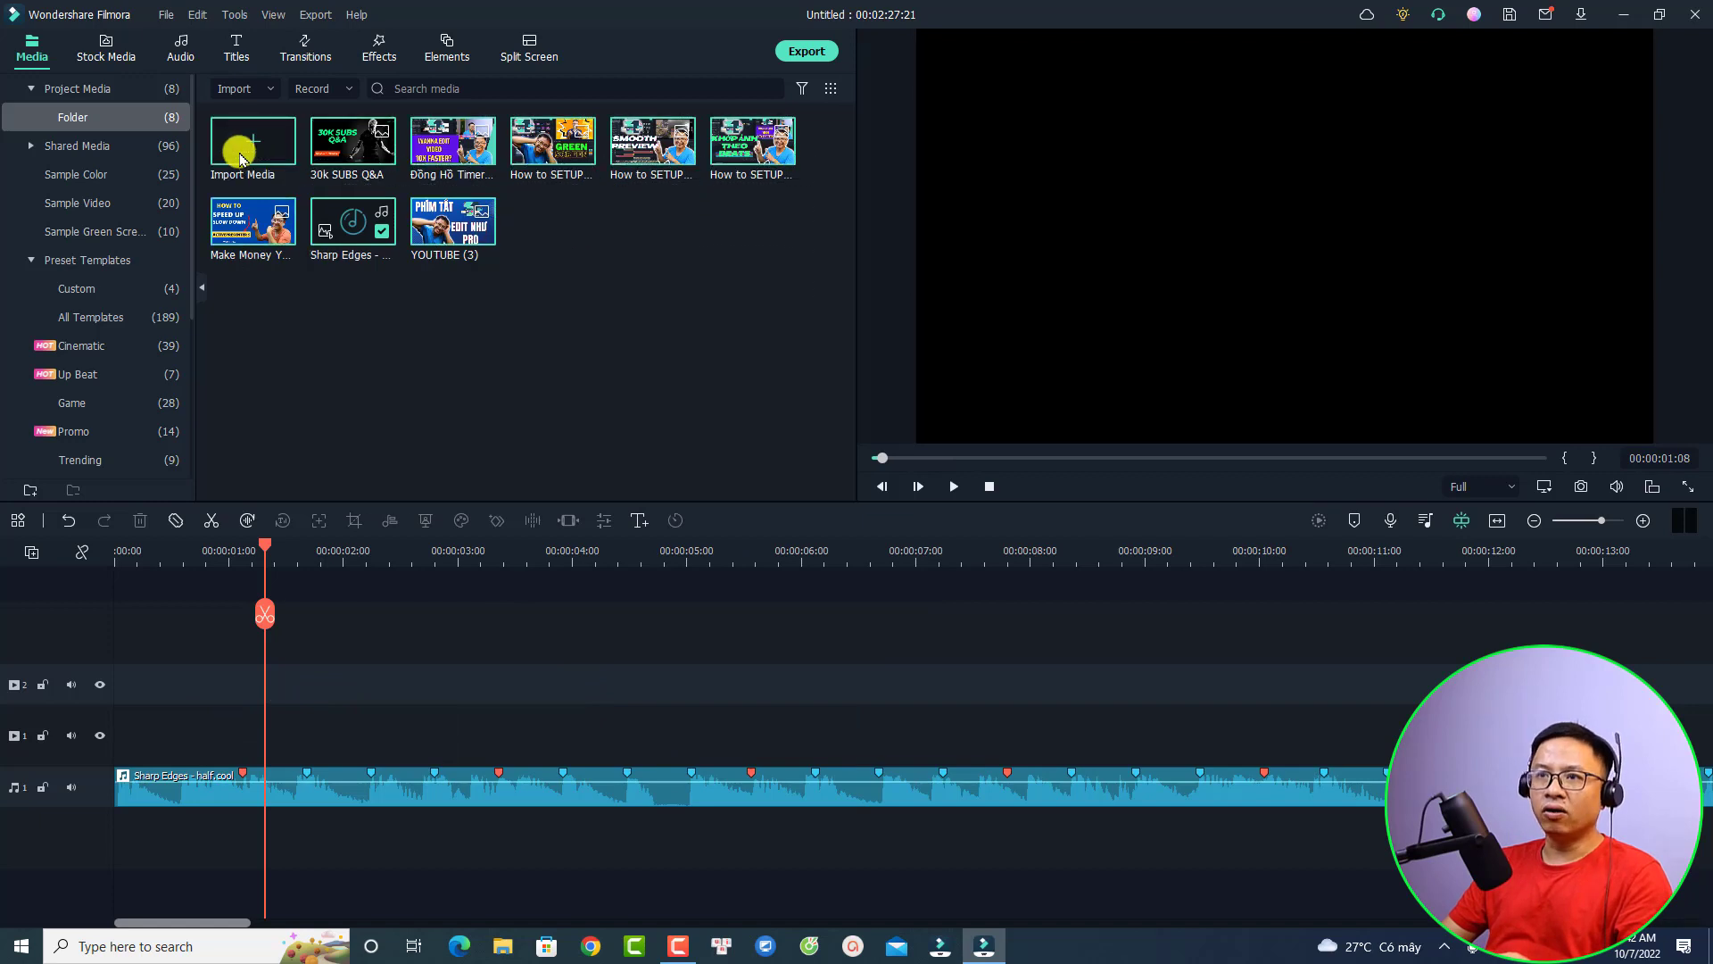
# Preview the Sharp Edges music, then lay the seven photos in sequence on video track 1, fitted to view
pyautogui.doubleClick(344, 234)
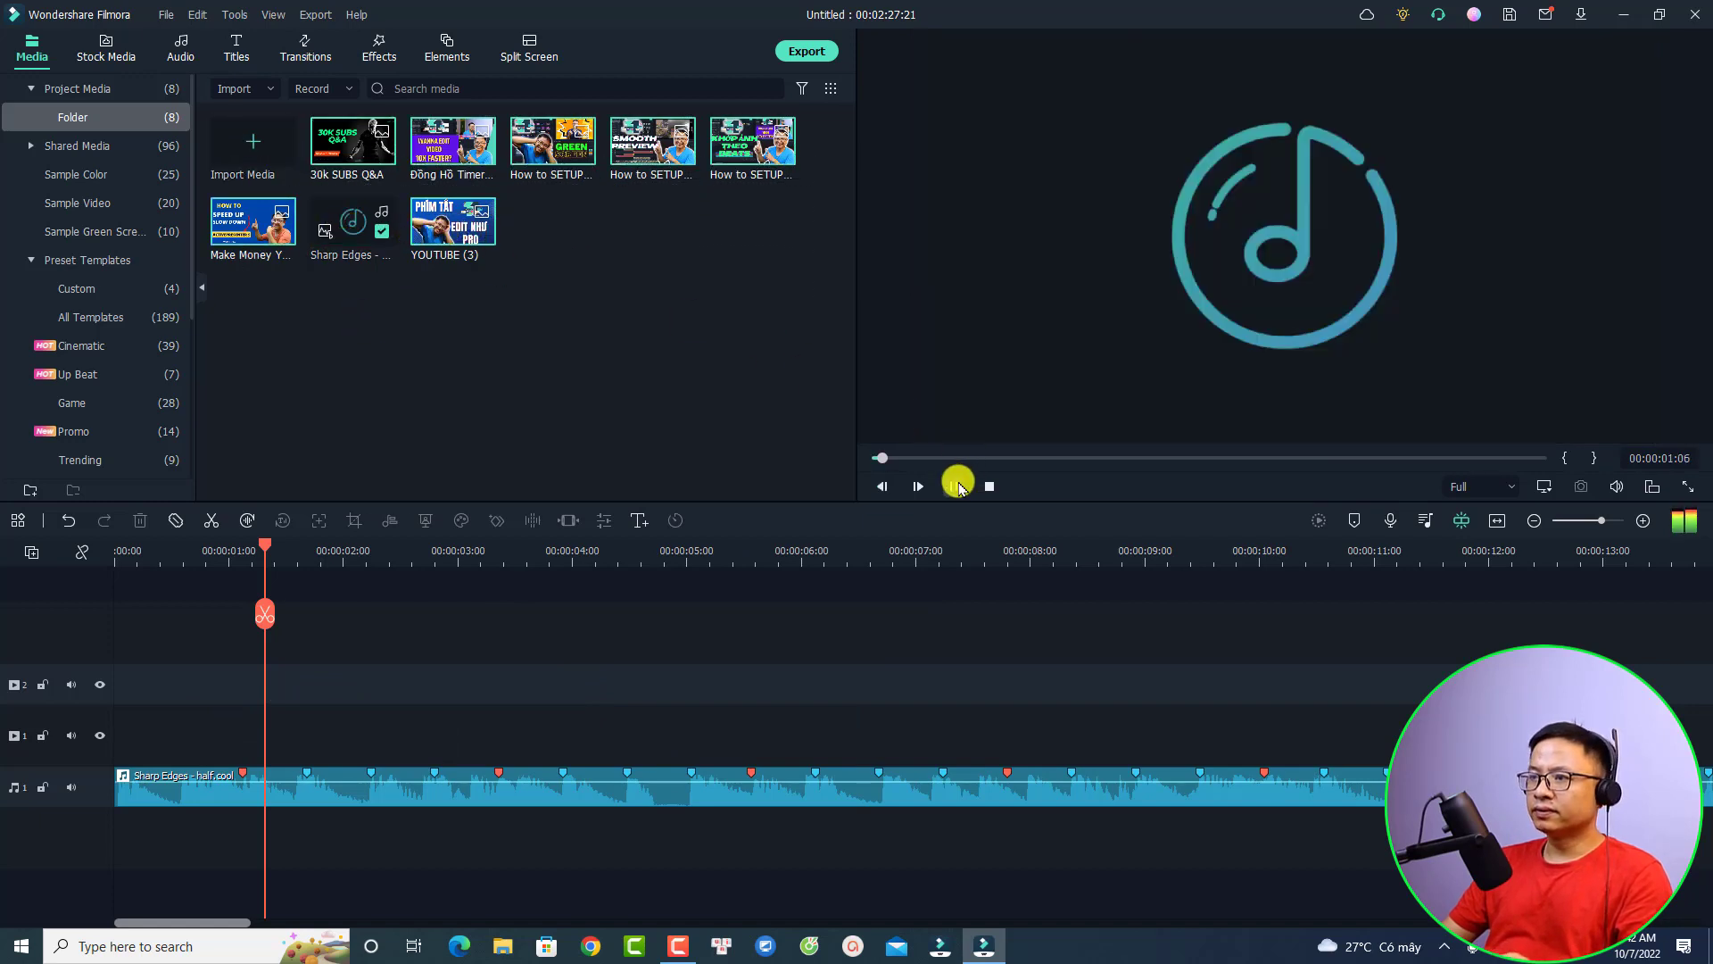
pyautogui.click(958, 486)
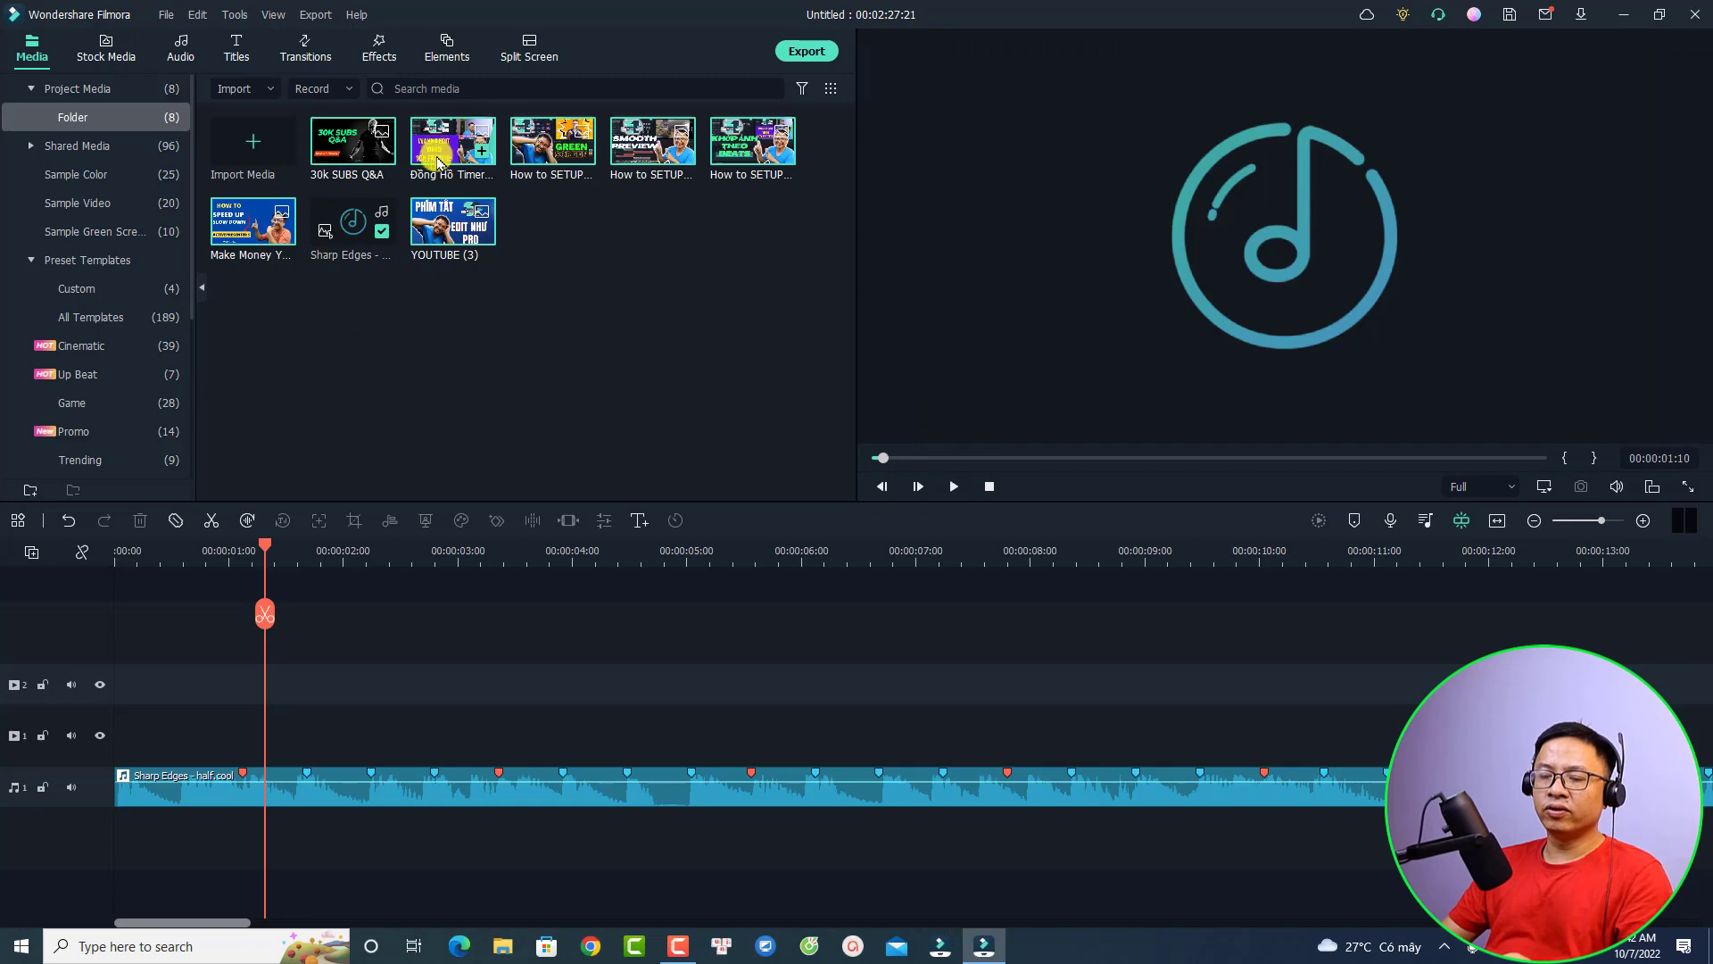
pyautogui.moveTo(438, 161); pyautogui.dragTo(107, 741)
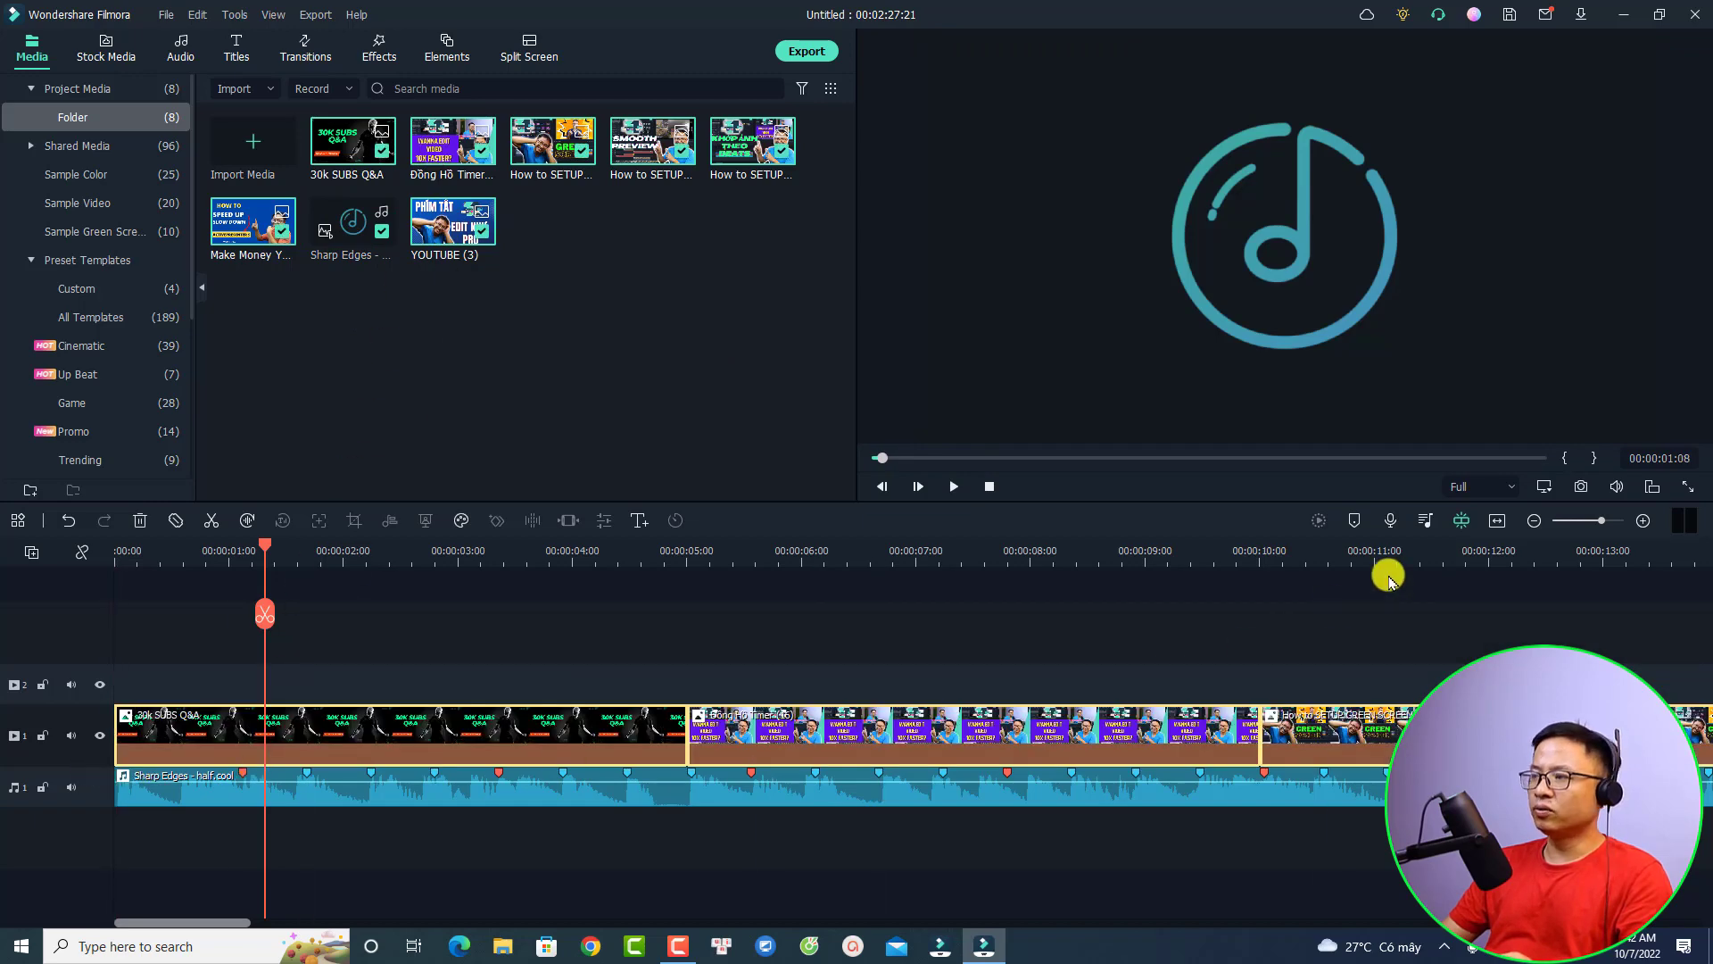
pyautogui.click(1498, 521)
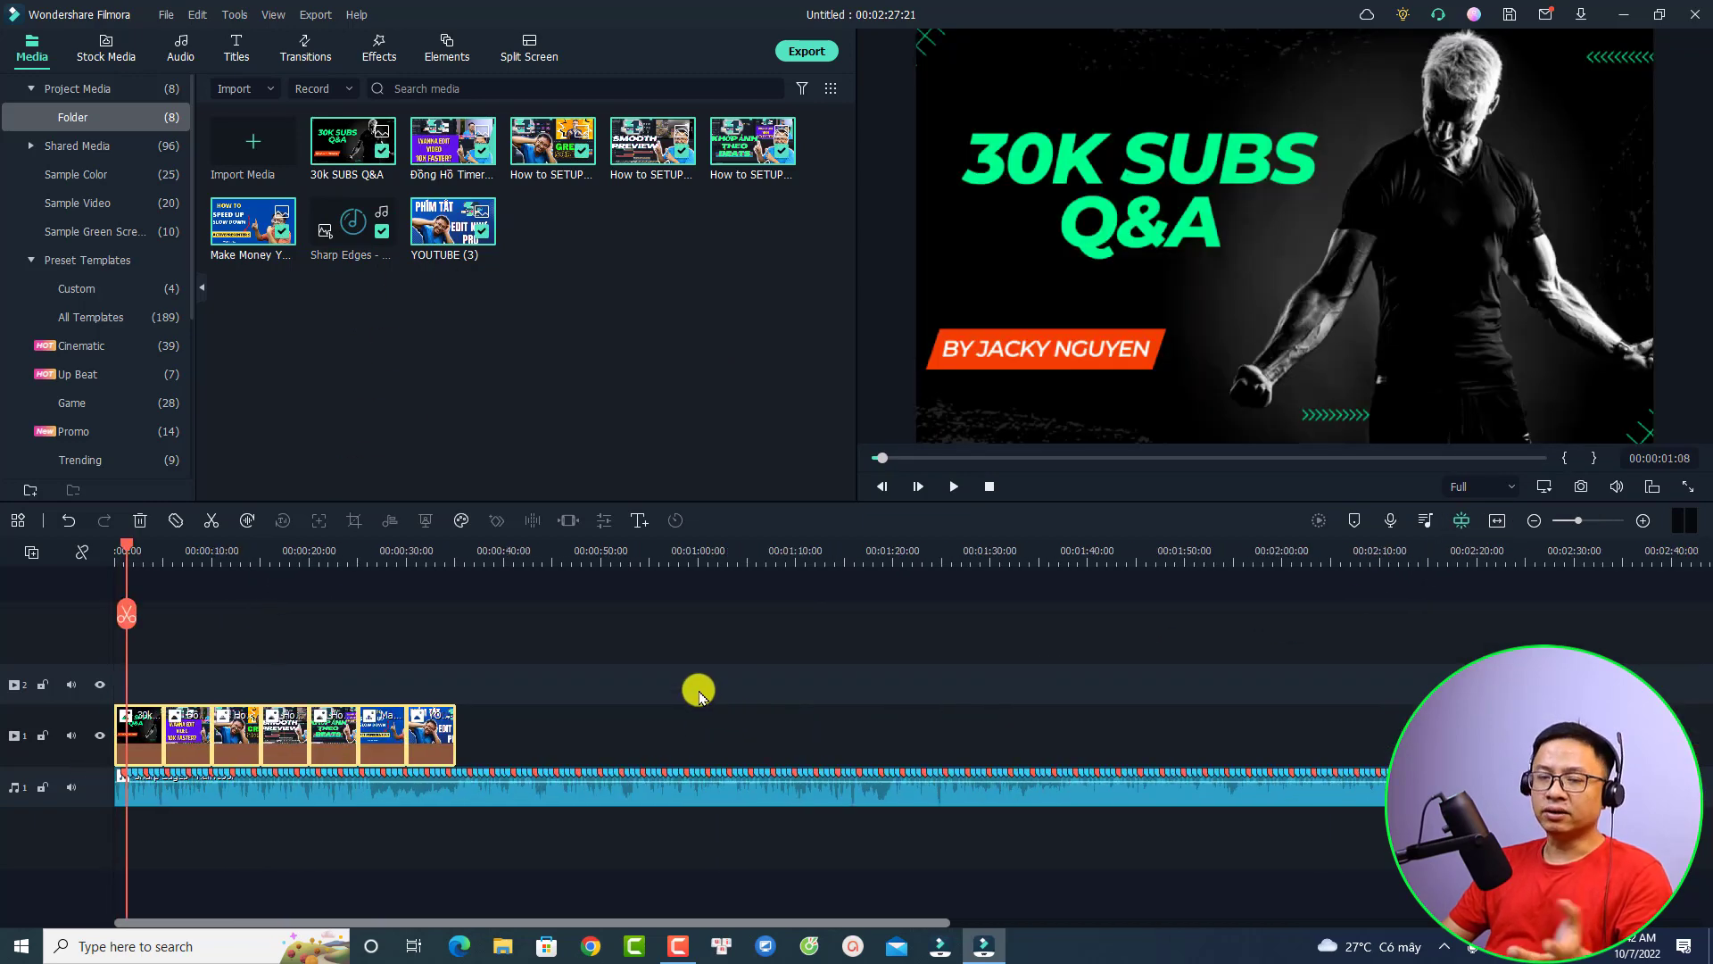
pyautogui.press('space')
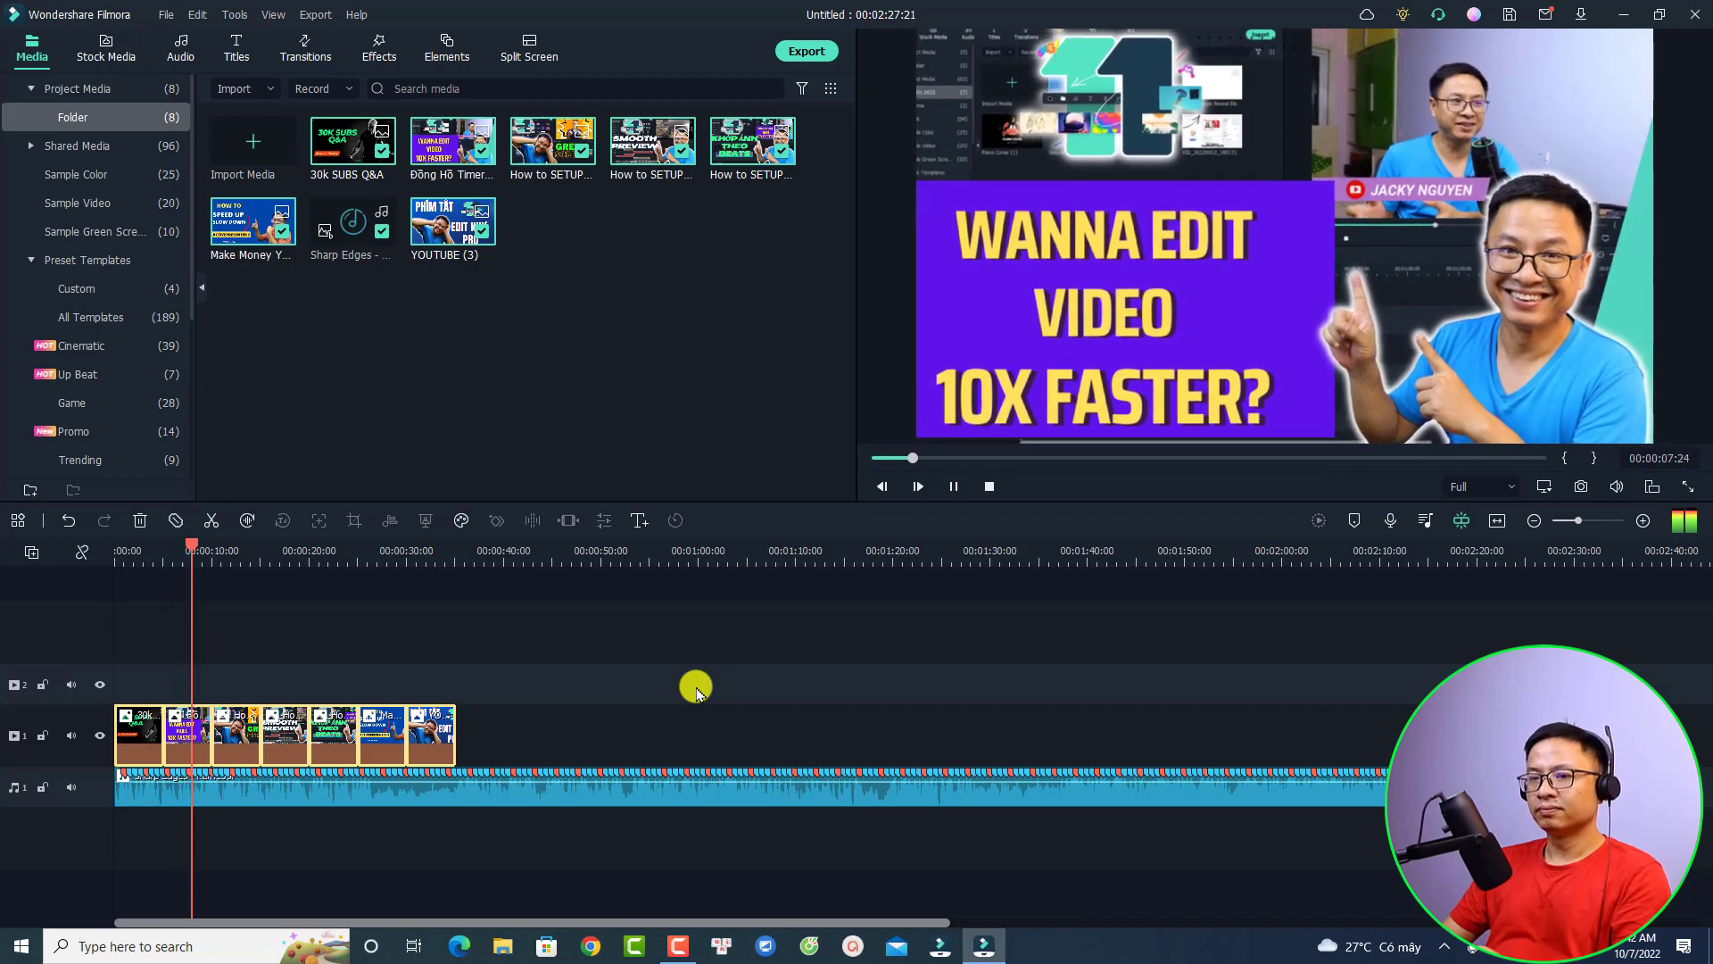
pyautogui.press('space')
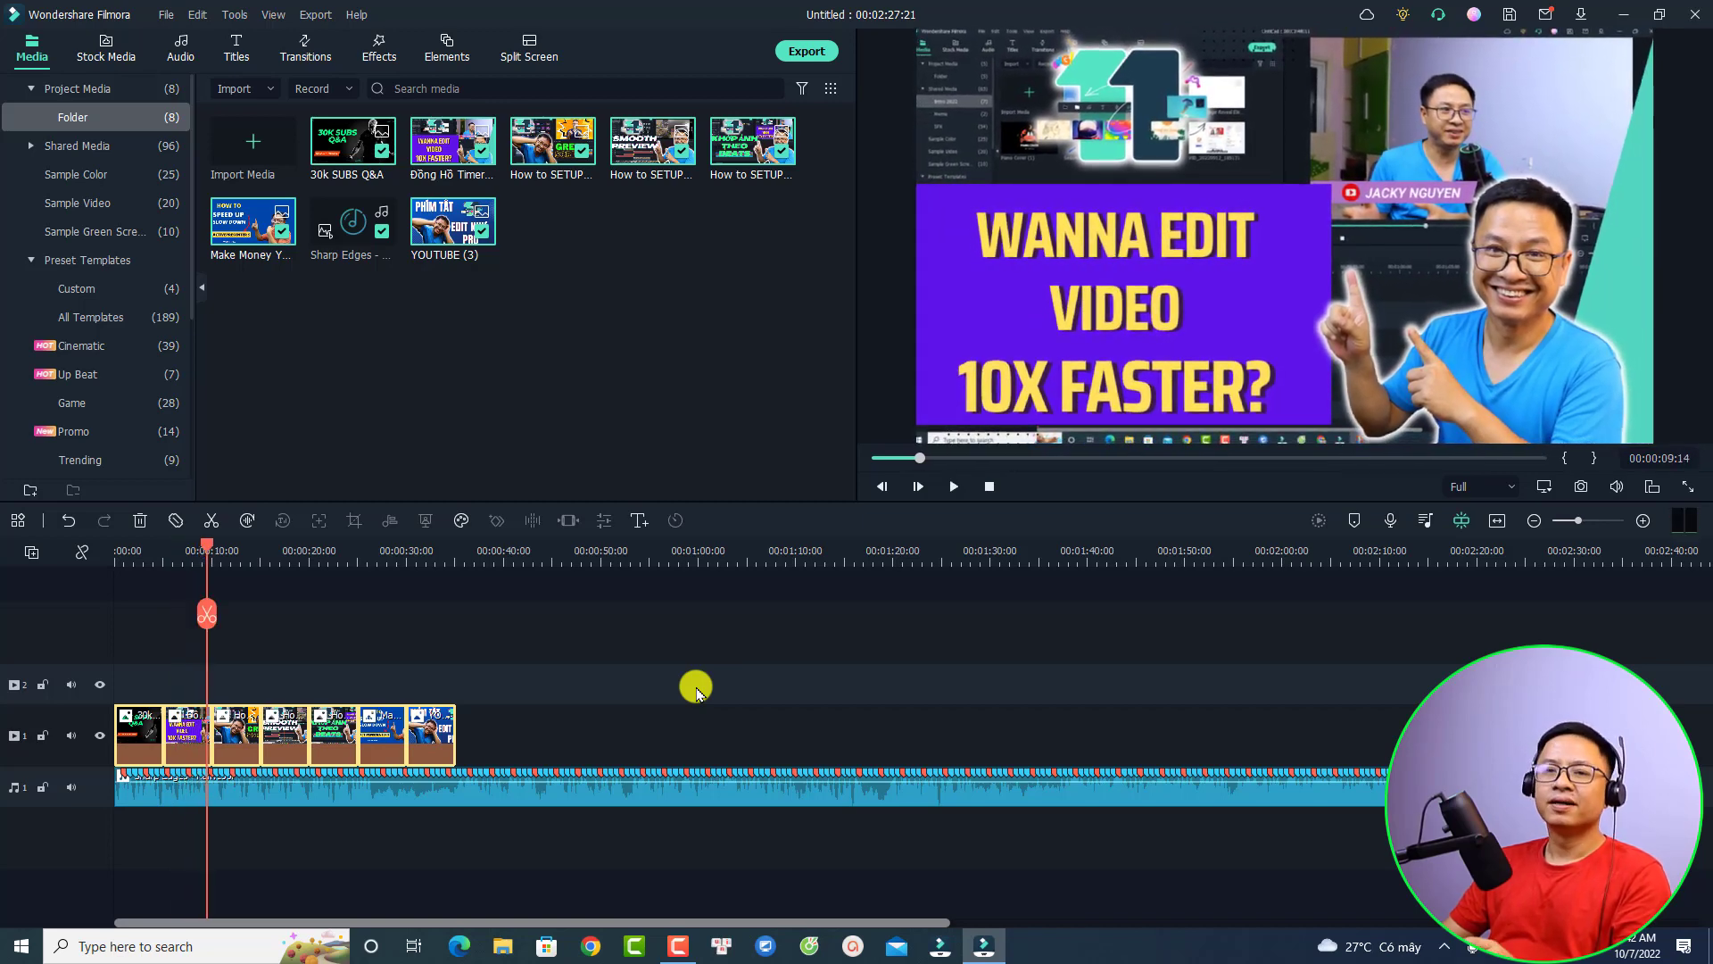